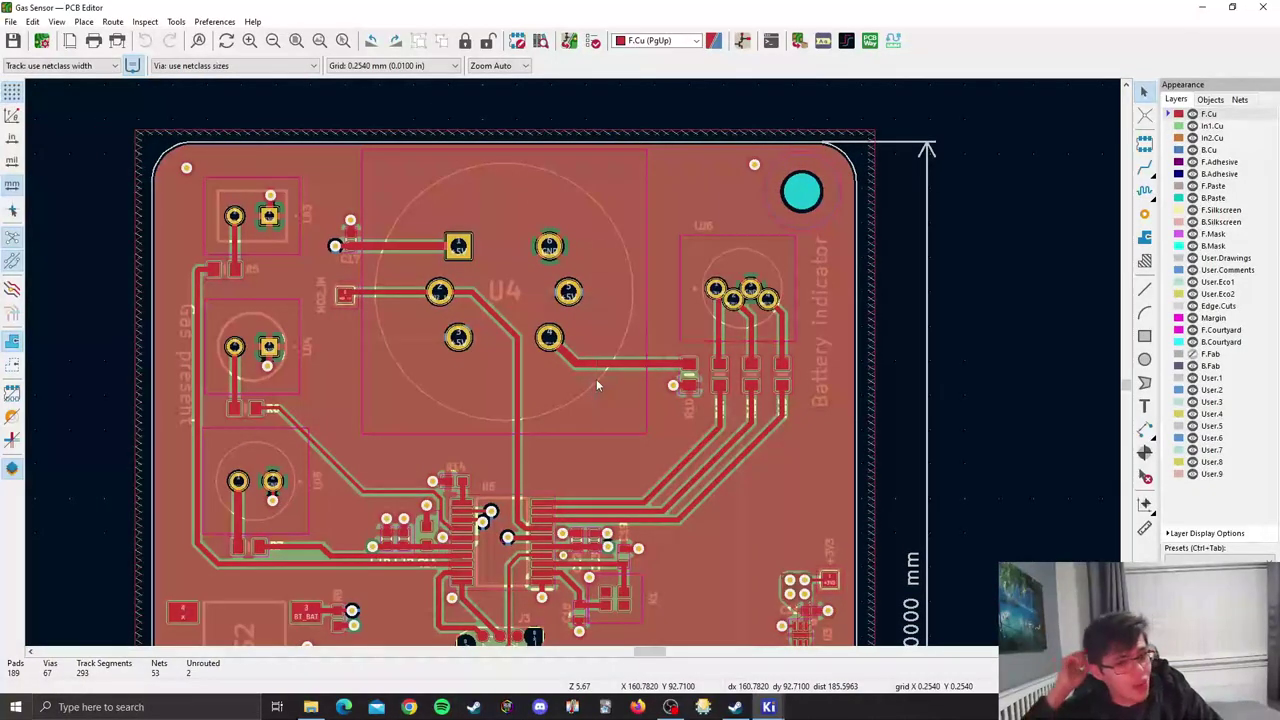
Step: Examine the overall board layout, from the U4 sensor and indicator LEDs to the buttons, USB connector and battery area
scroll(590, 378, down, 3)
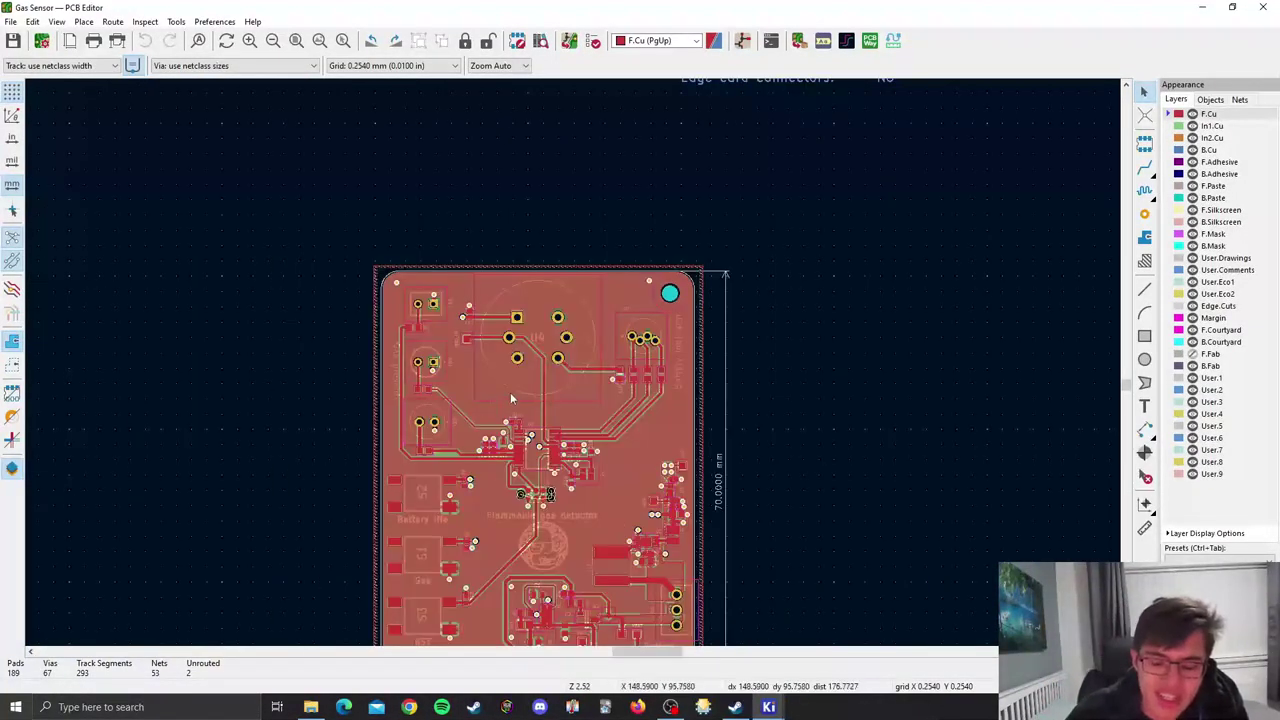
middle_drag(517, 392, 546, 316)
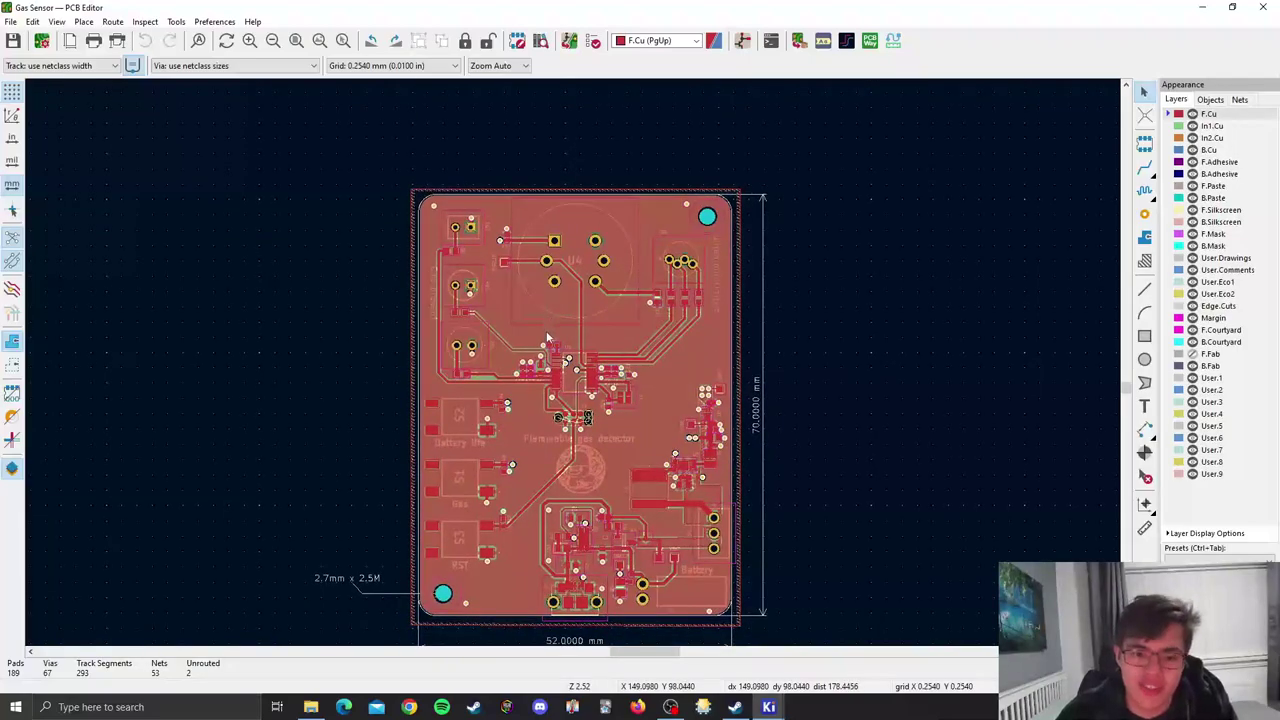
scroll(547, 340, up, 3)
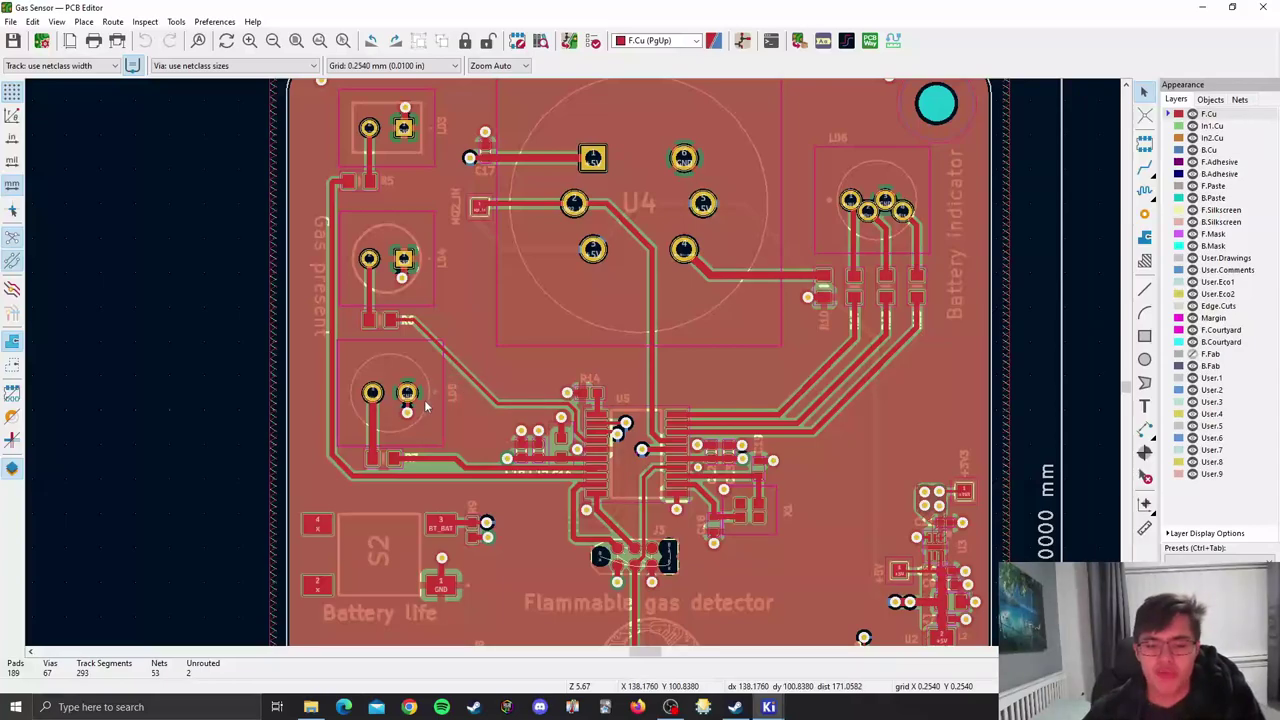
middle_drag(572, 630, 603, 309)
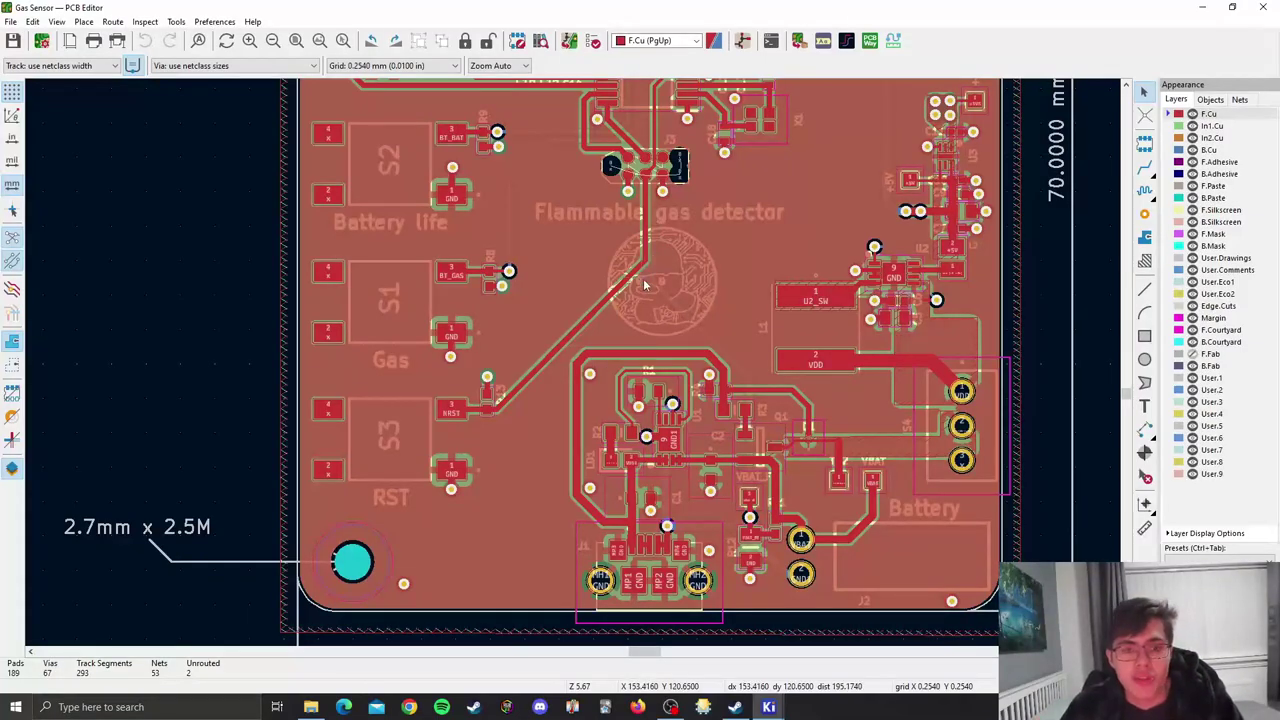
middle_drag(653, 261, 521, 463)
key(Home)
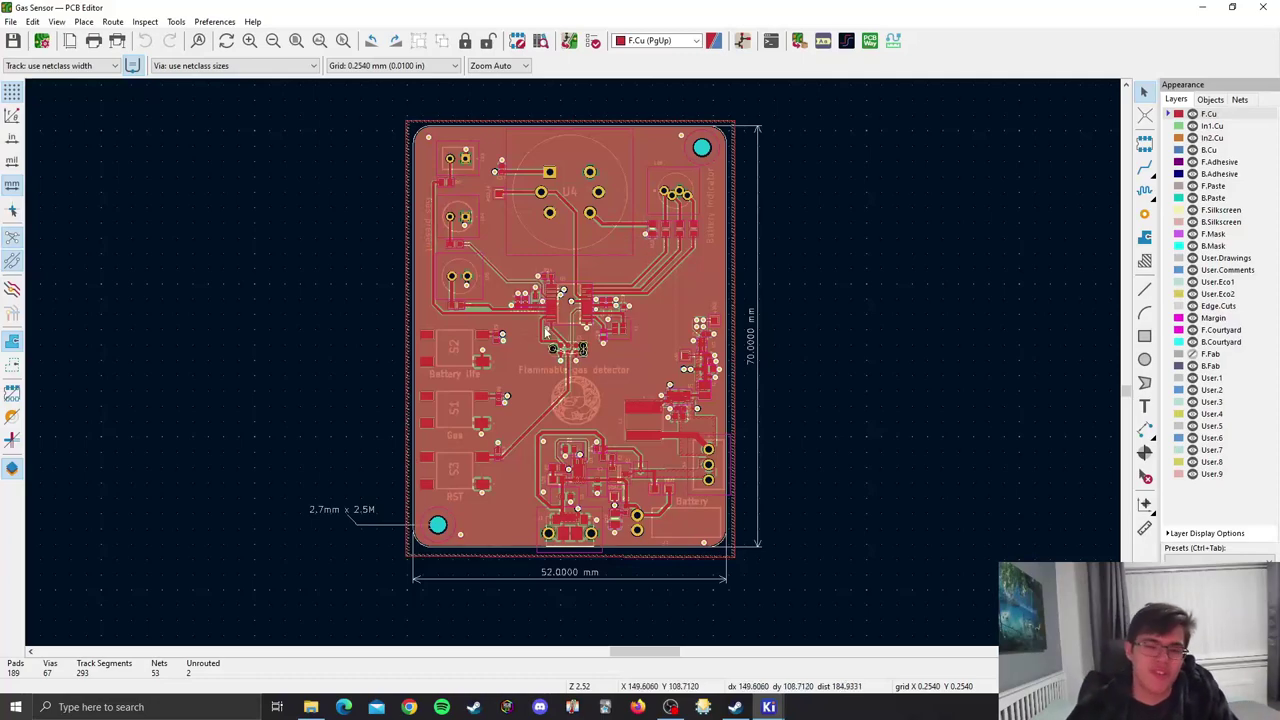
scroll(590, 422, down, 1)
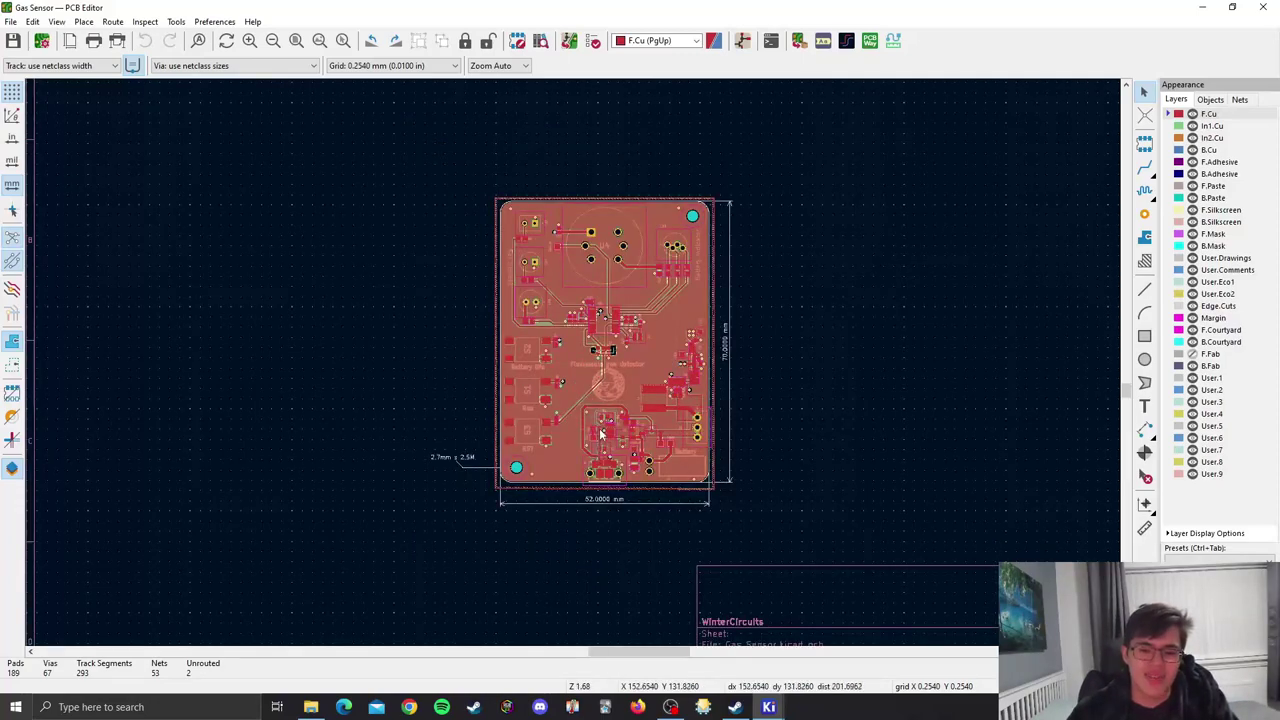
Step: Inspect USB connector J1 and the surrounding VUSB routing that leads to U1 and R4
scroll(590, 426, up, 3)
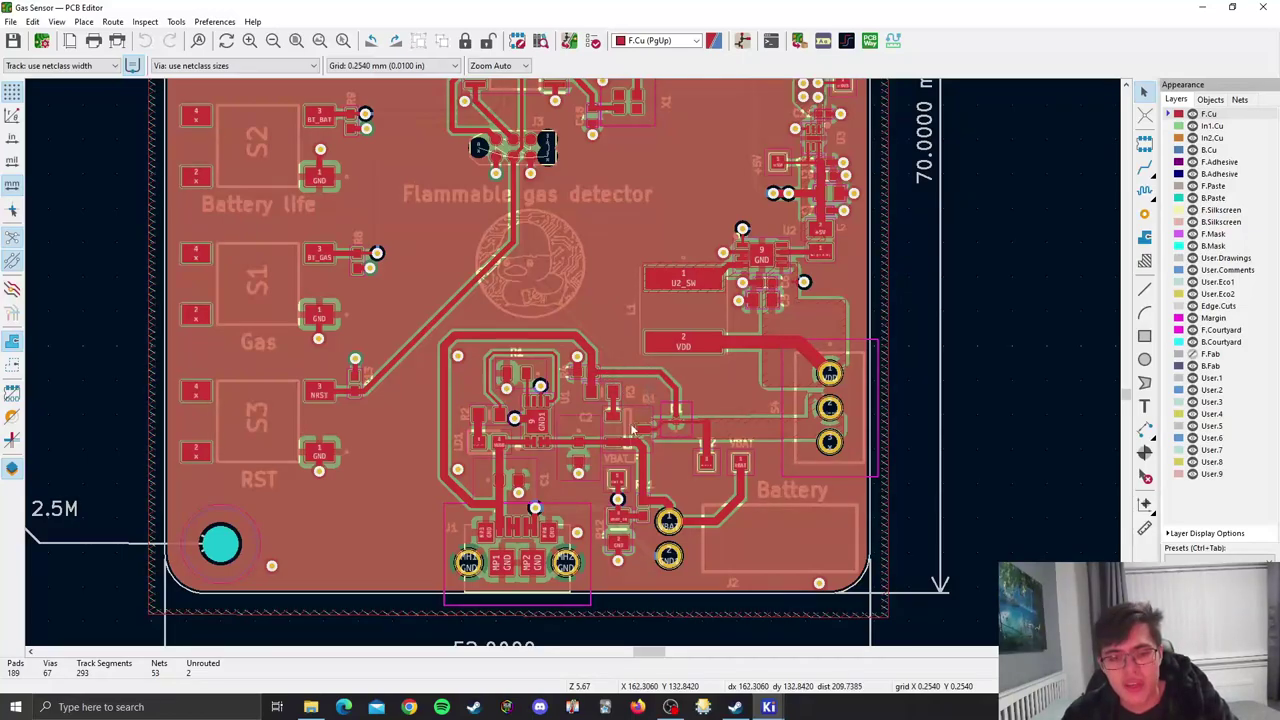
scroll(598, 447, up, 2)
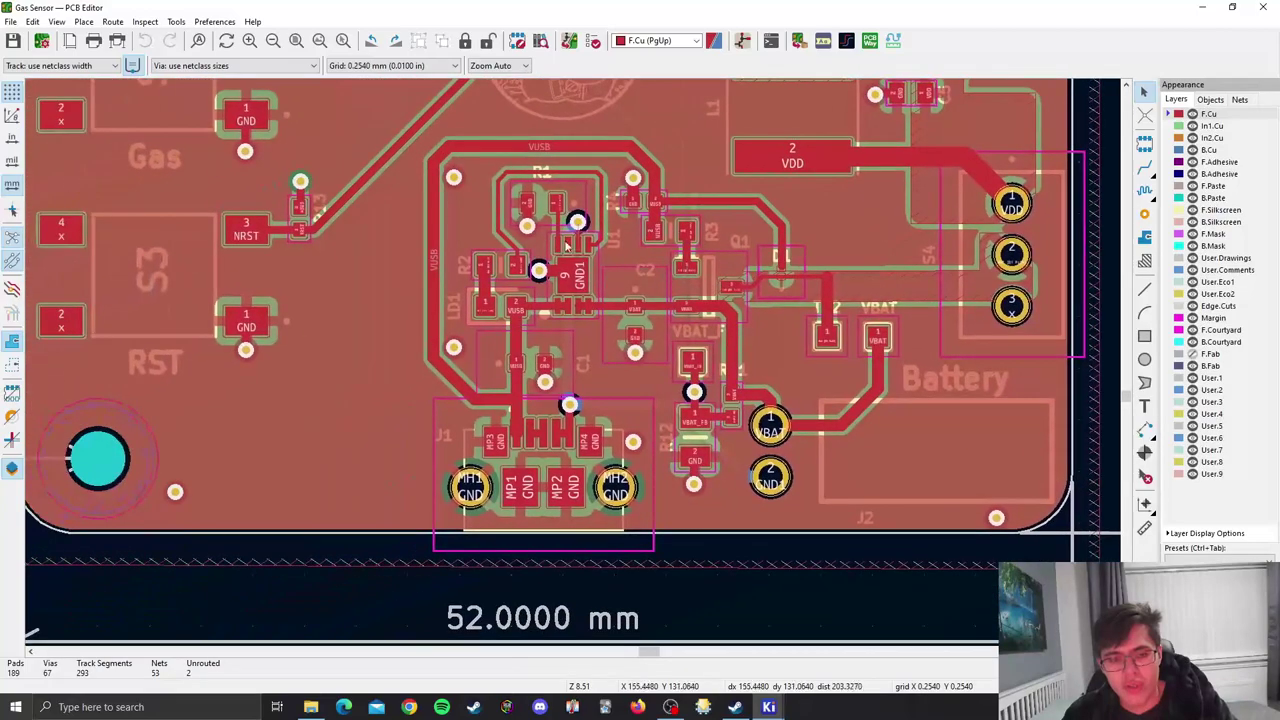
scroll(560, 385, up, 2)
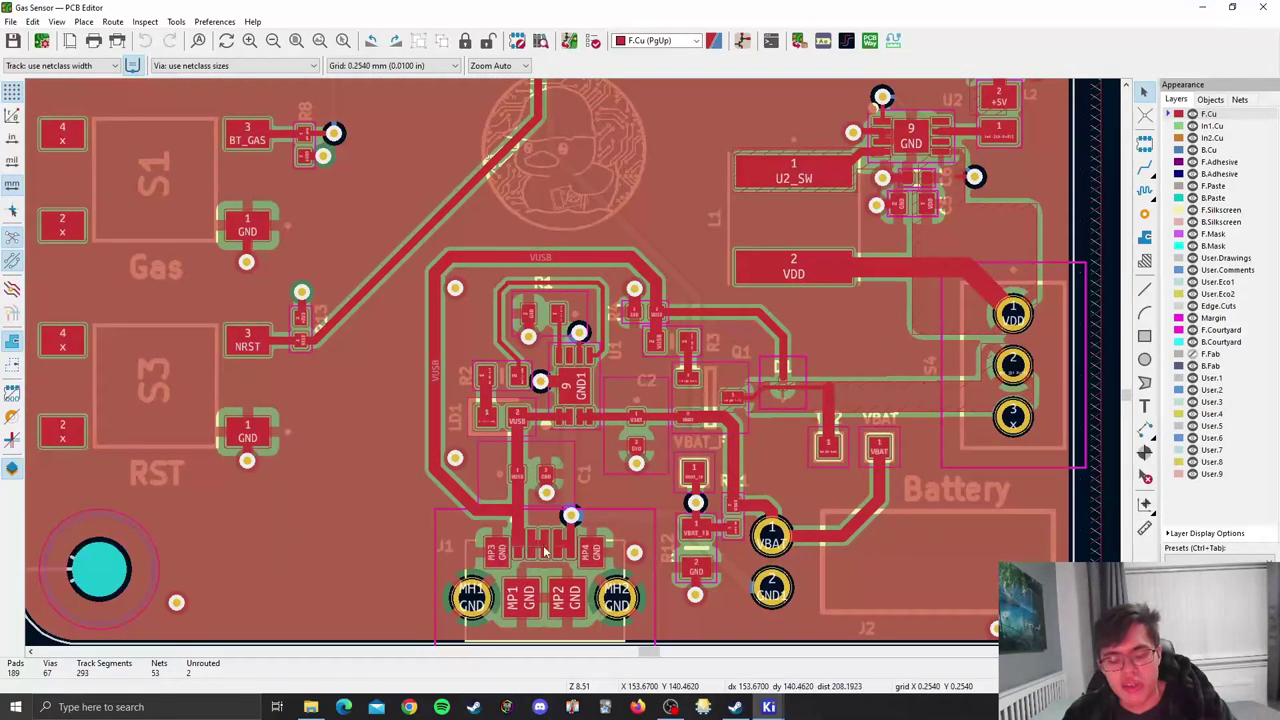
middle_drag(551, 543, 483, 444)
middle_drag(517, 485, 547, 482)
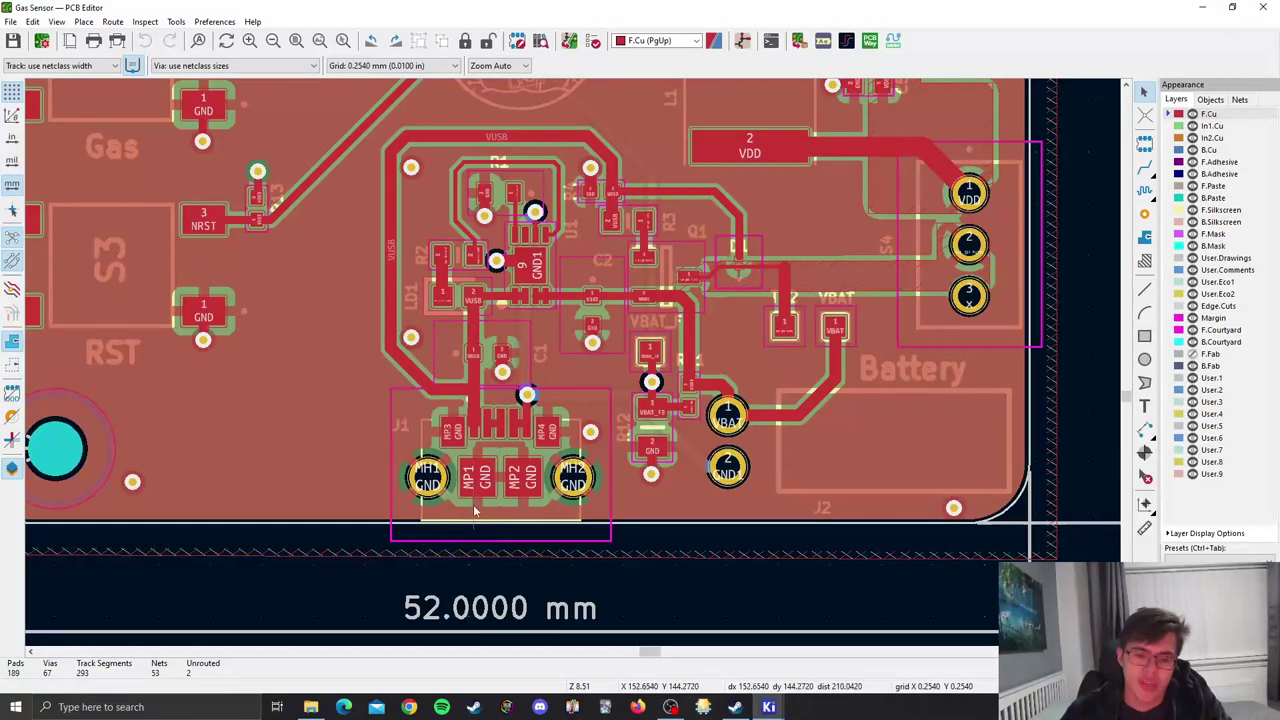
middle_drag(549, 263, 559, 321)
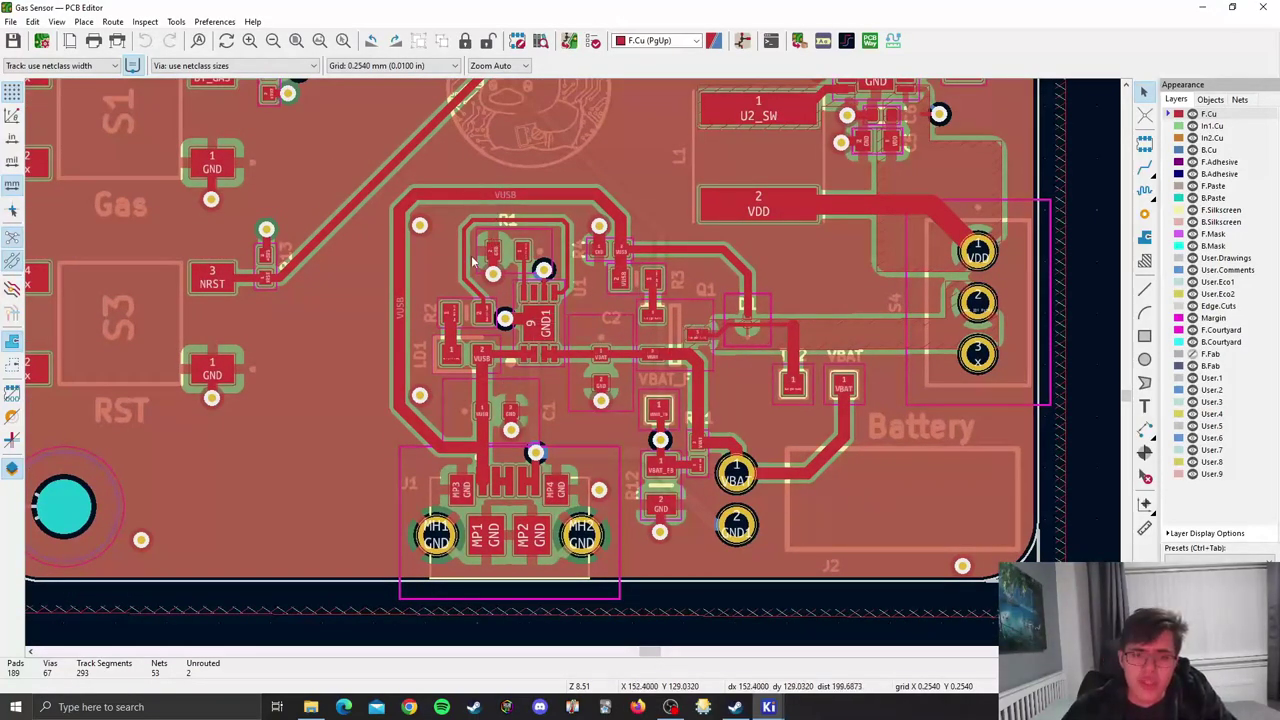
scroll(514, 228, up, 2)
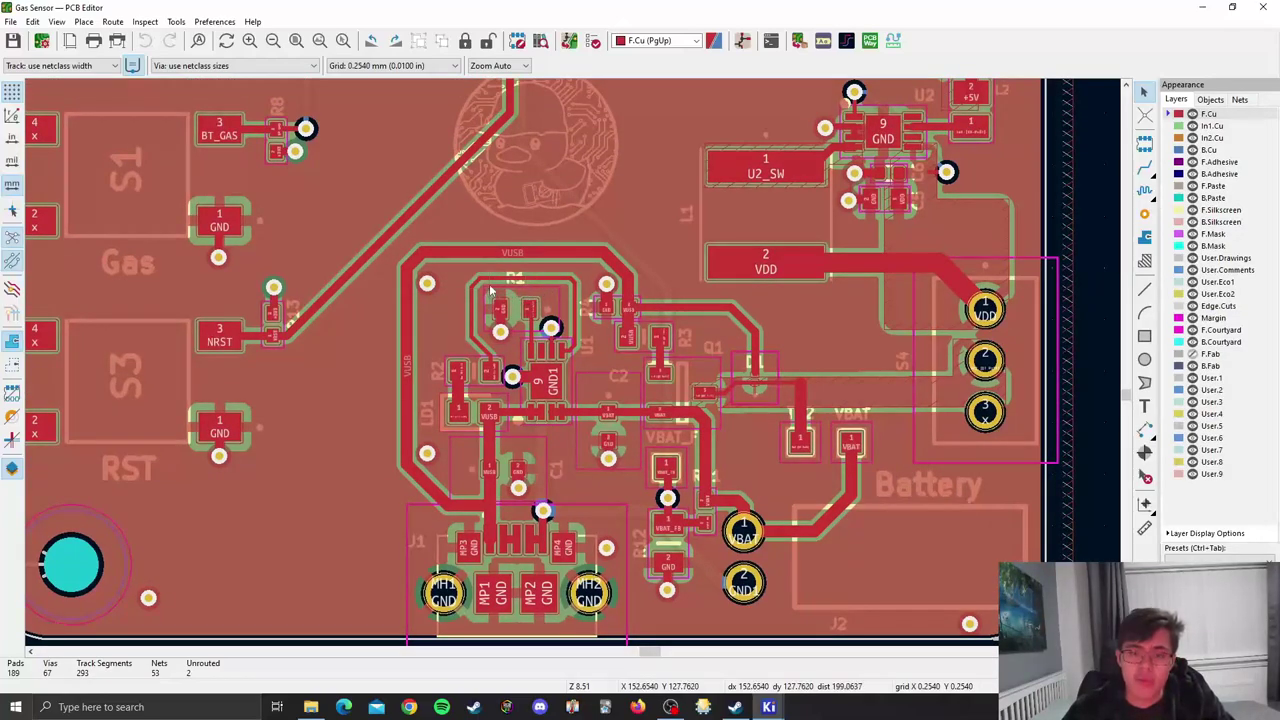
ctrl+scroll(490, 292, up, 2)
middle_drag(568, 363, 514, 301)
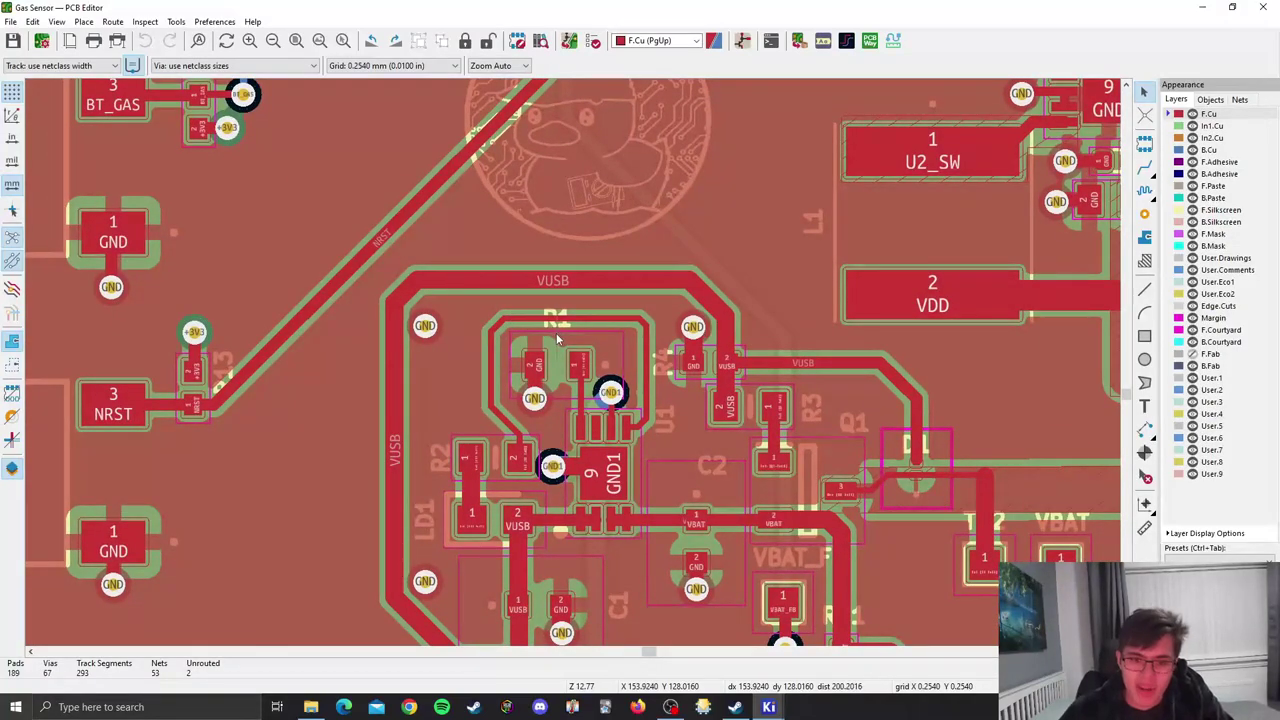
Step: Examine U1's connections to R1, R2, LD1 and C1 up close, including the VUSB track and nearby ground vias
scroll(557, 340, up, 5)
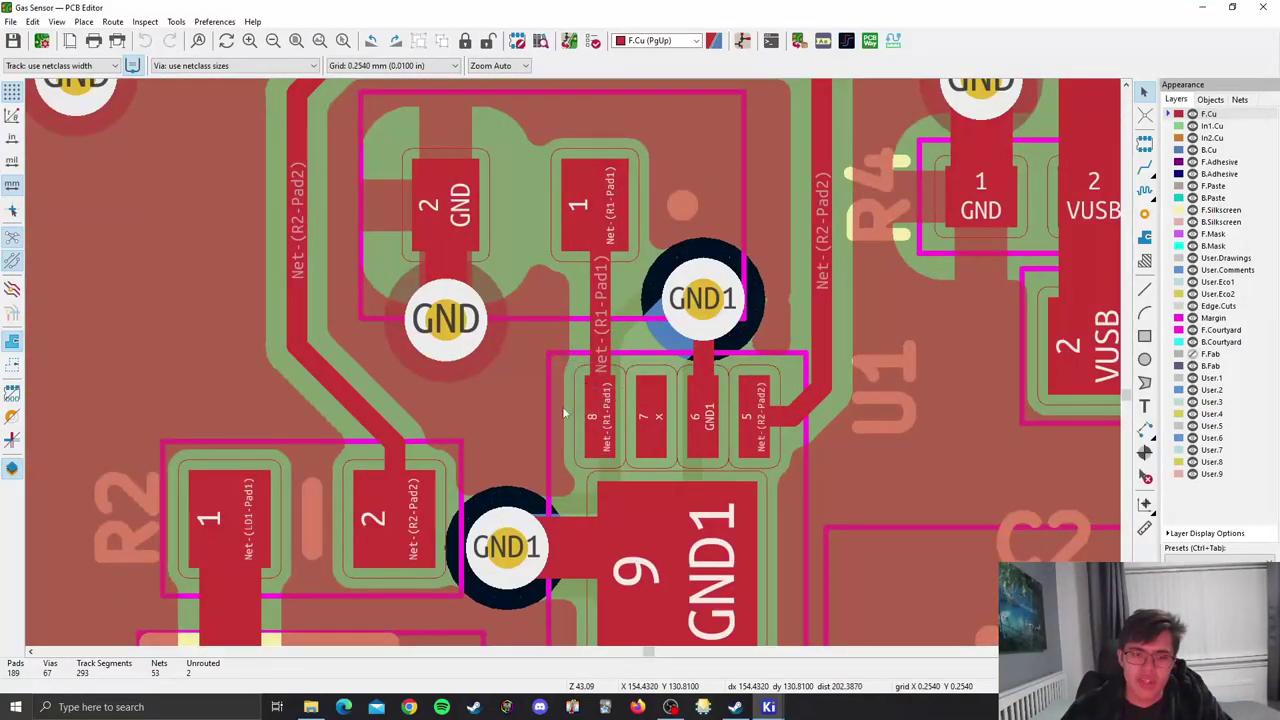
middle_drag(465, 478, 599, 280)
scroll(368, 394, down, 4)
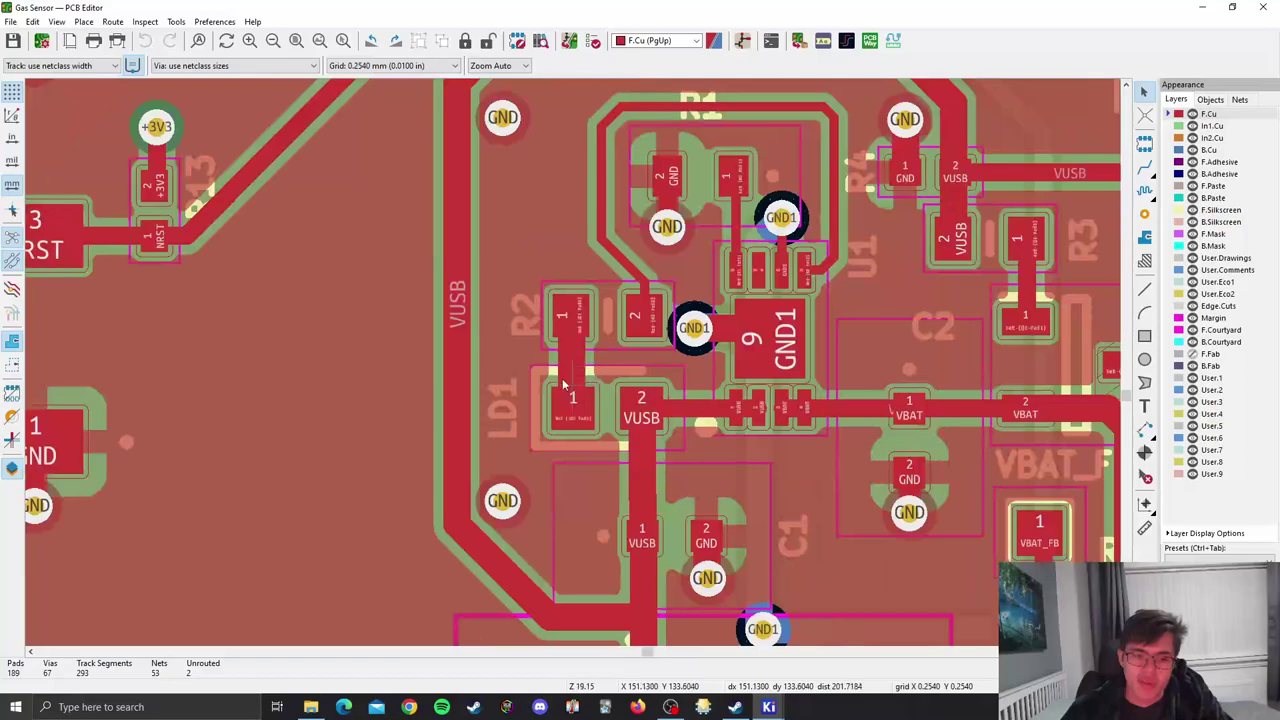
scroll(625, 380, up, 4)
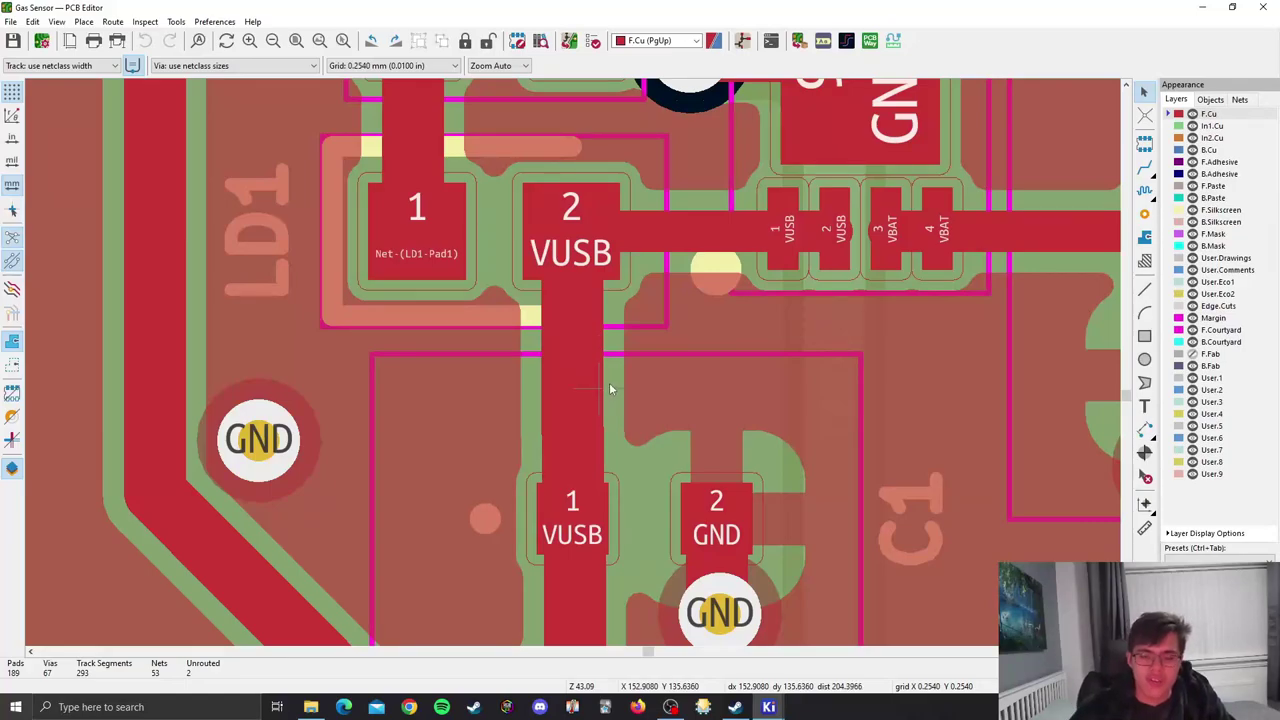
scroll(590, 400, up, 3)
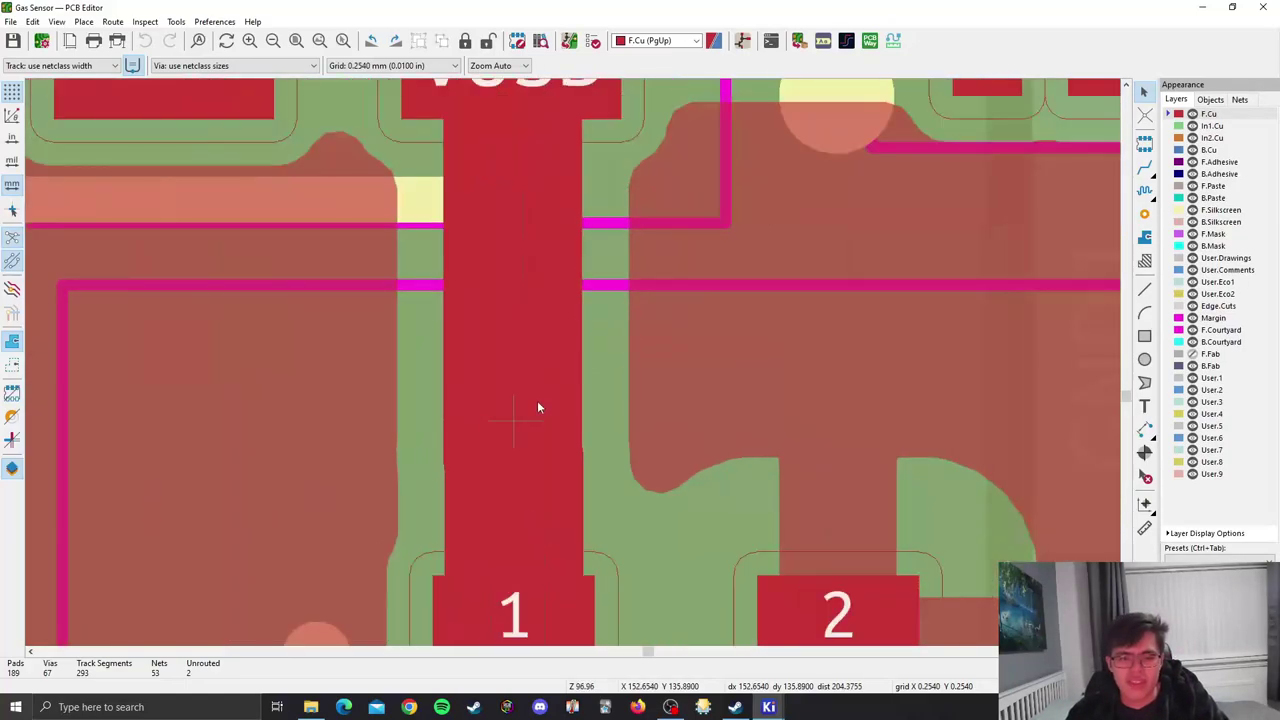
scroll(537, 411, up, 3)
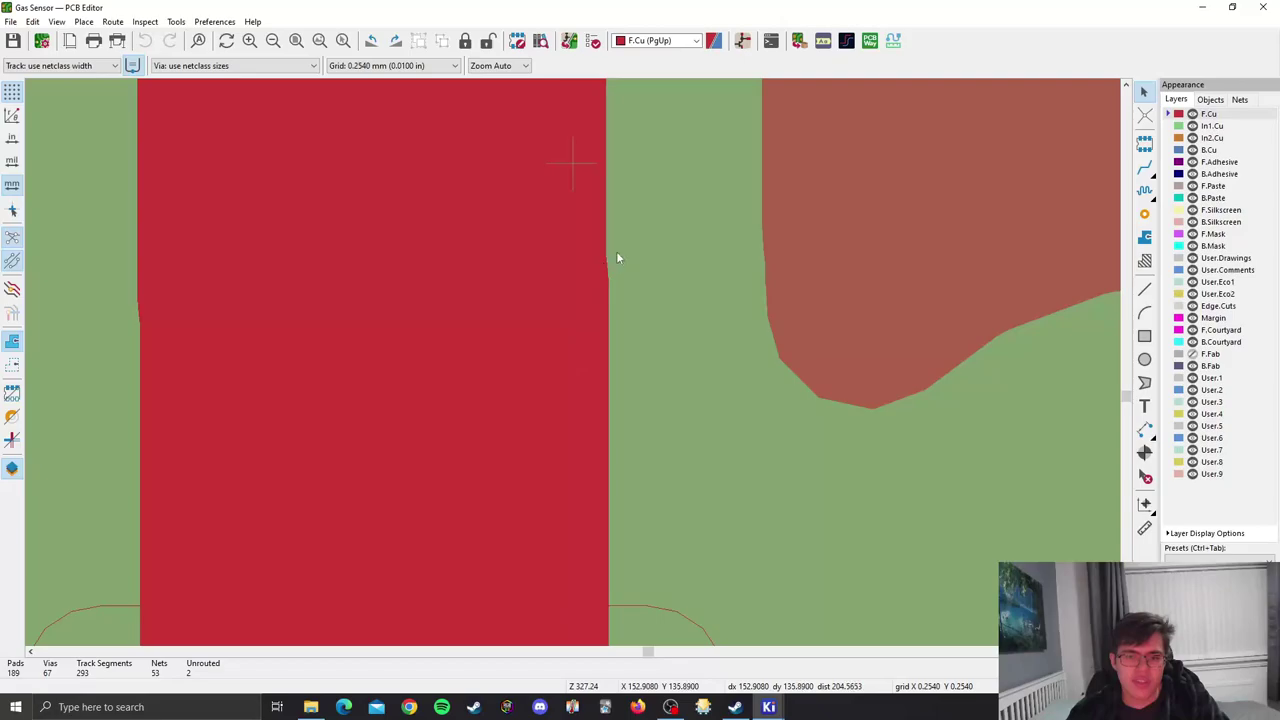
scroll(598, 340, down, 6)
scroll(594, 346, down, 3)
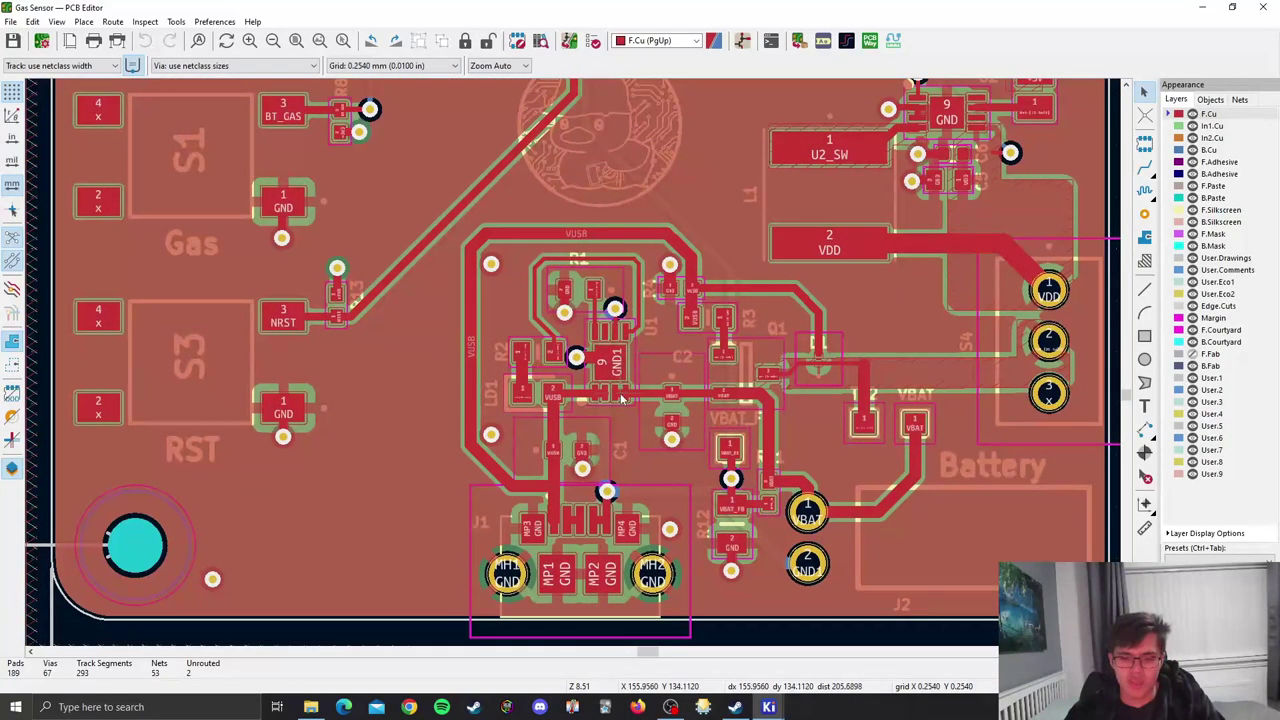
scroll(604, 414, up, 2)
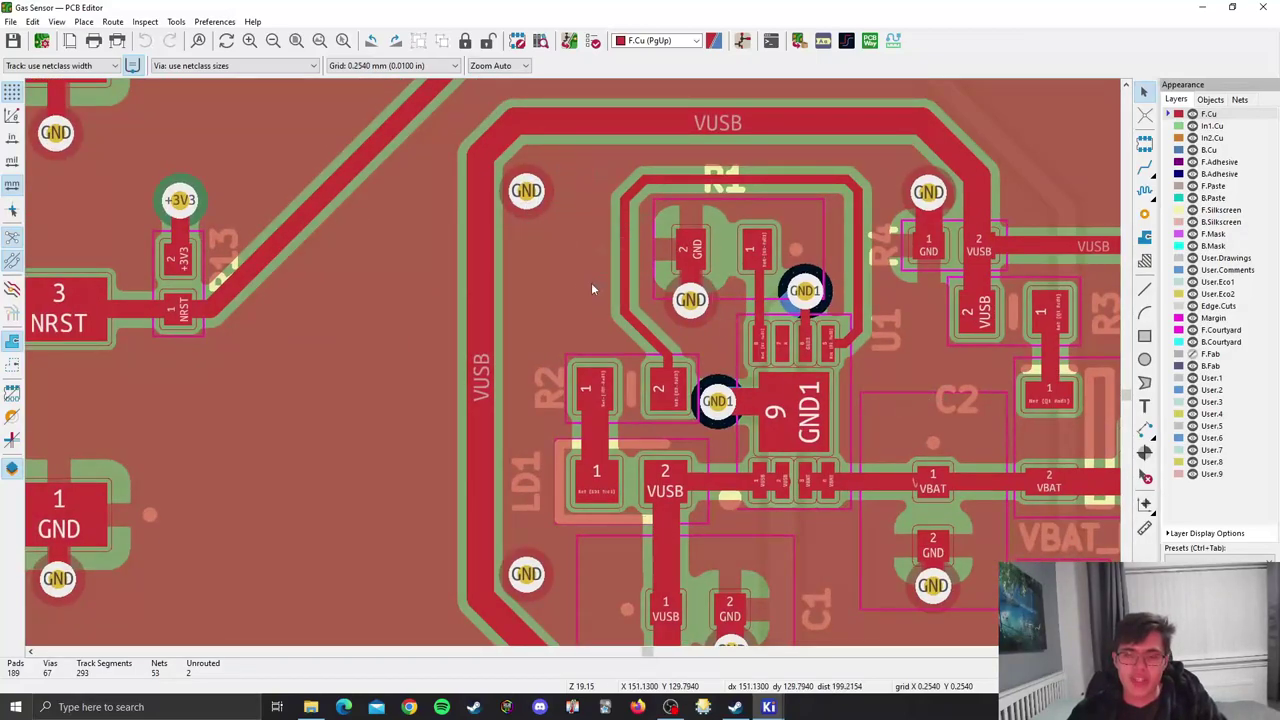
scroll(714, 288, up, 2)
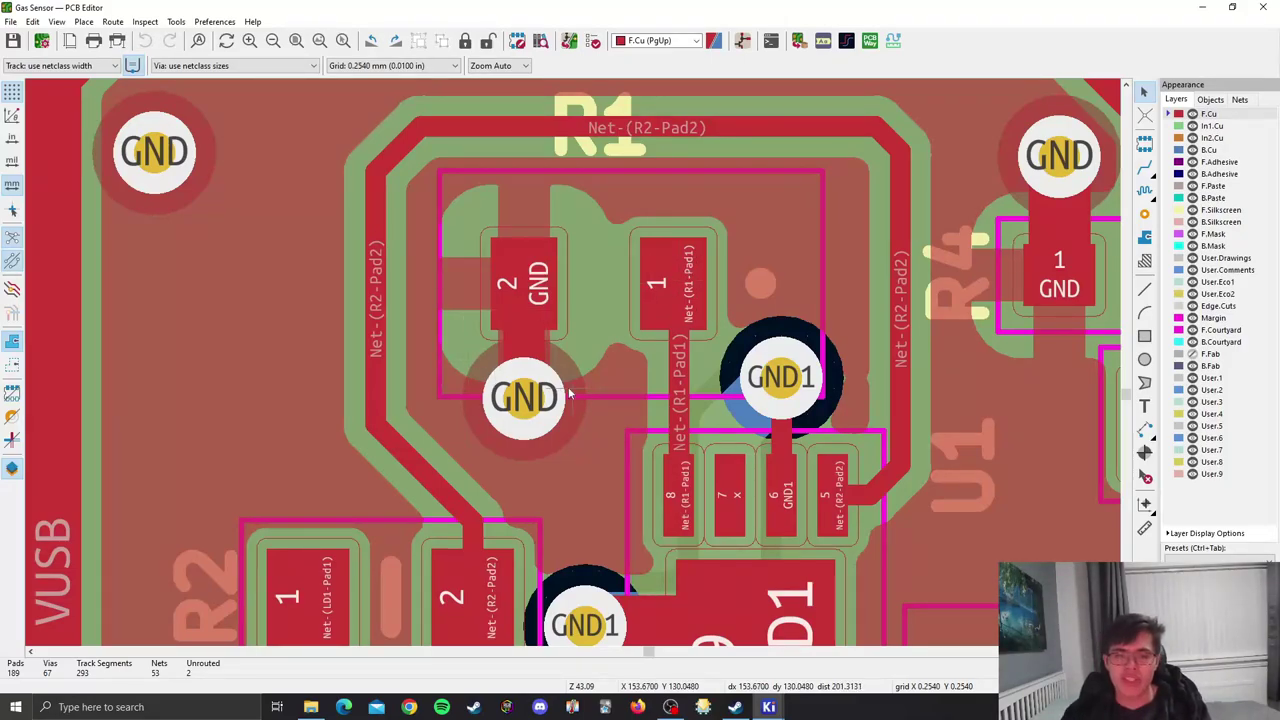
scroll(572, 368, down, 1)
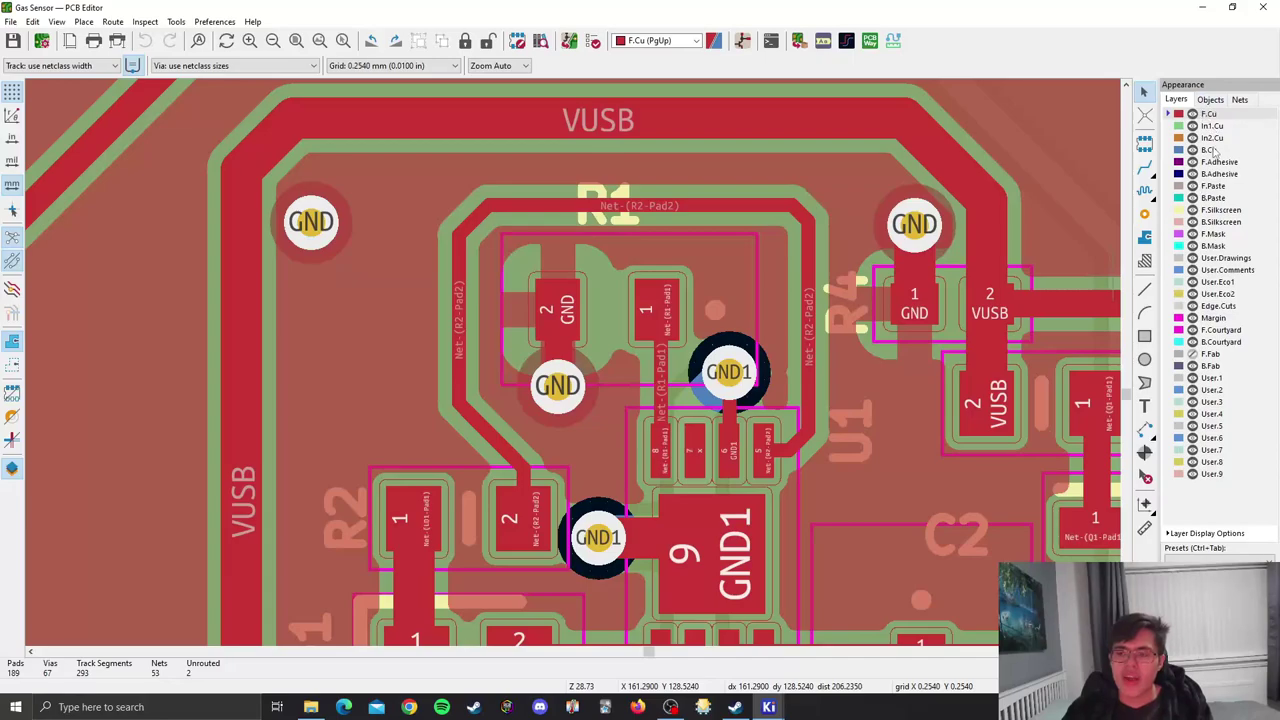
scroll(528, 414, down, 2)
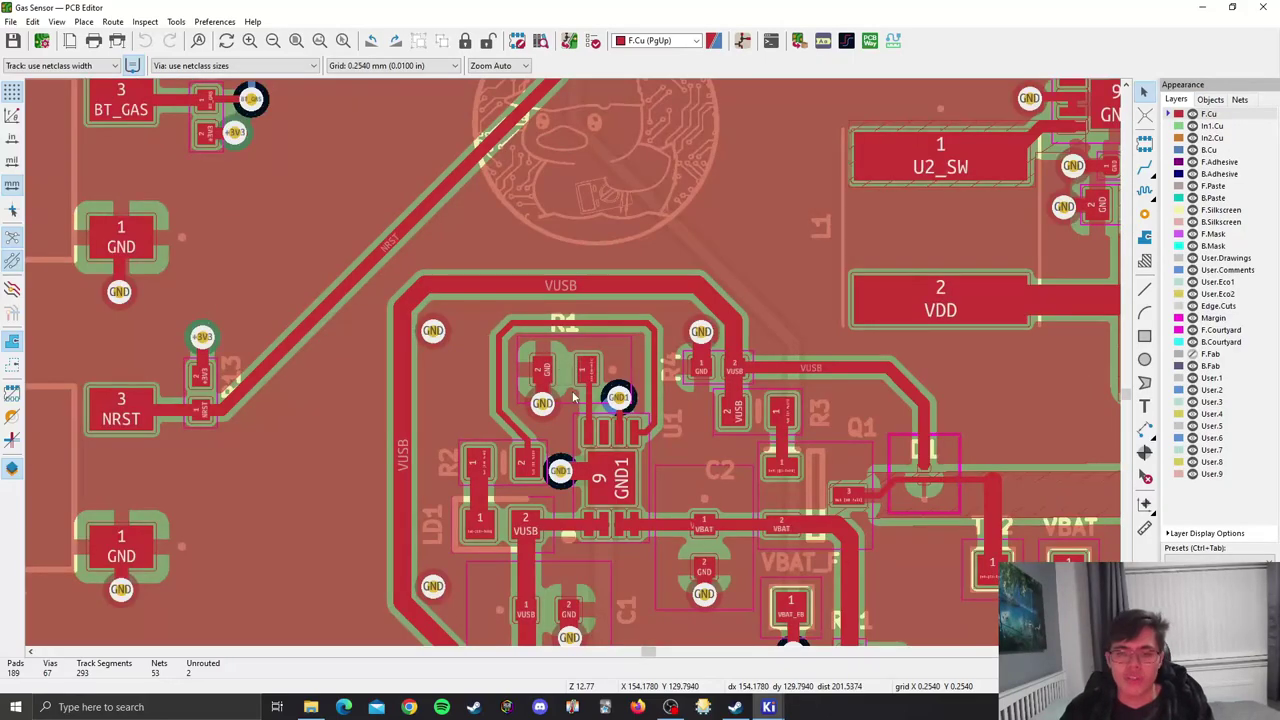
scroll(614, 440, up, 1)
Step: Inspect the VBAT routing from U1 through C2 and Q1 to battery connector J2, including the test pads and switch S4
middle_drag(614, 440, 435, 288)
scroll(436, 289, down, 2)
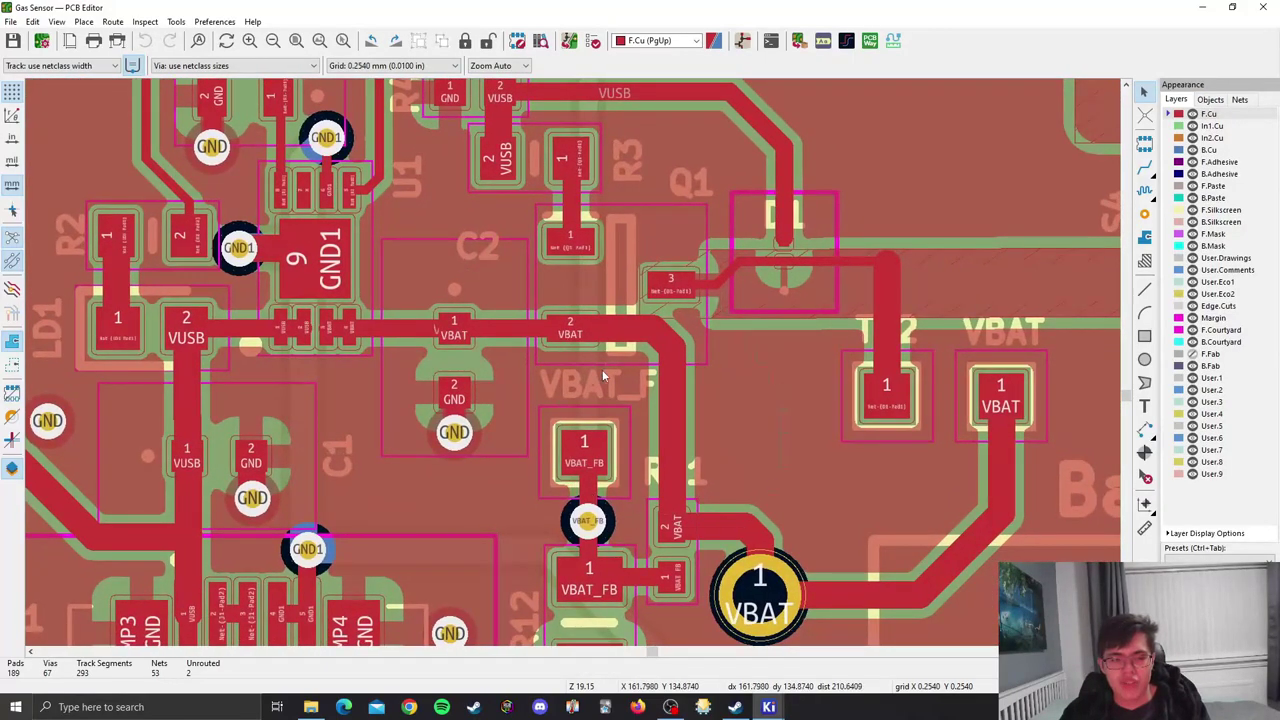
scroll(385, 253, up, 1)
middle_drag(861, 474, 529, 429)
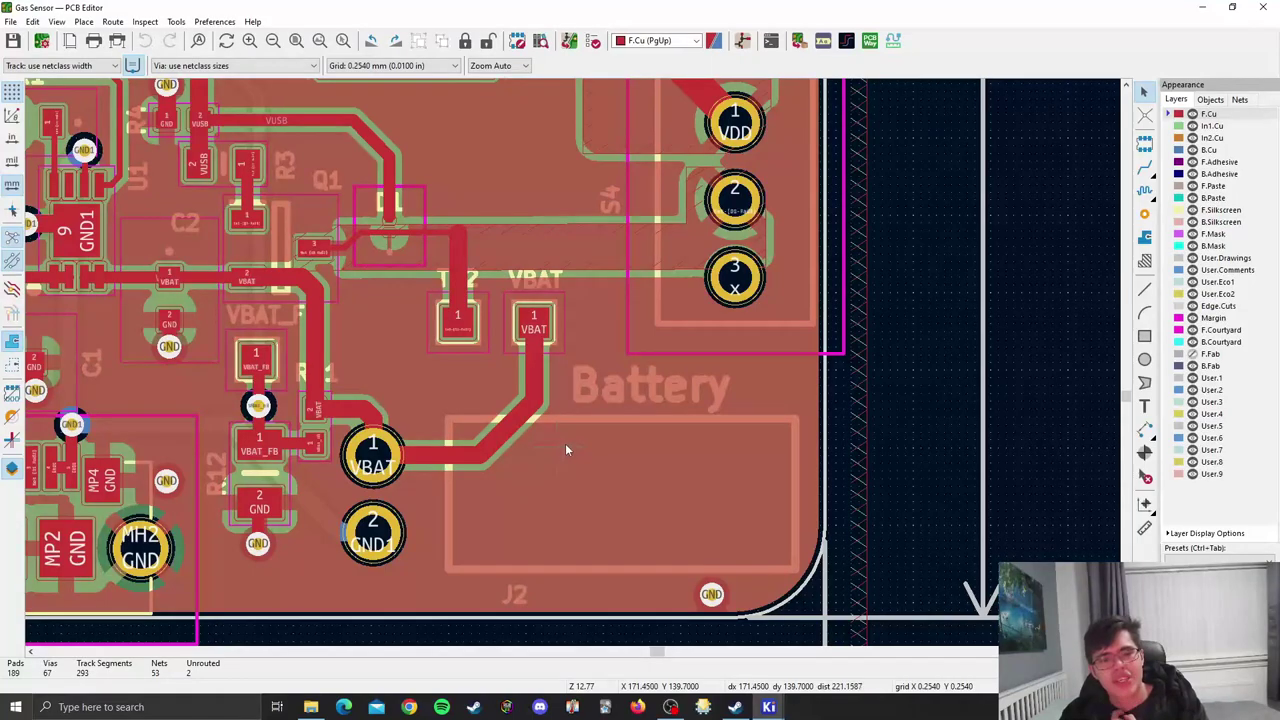
middle_drag(557, 374, 692, 391)
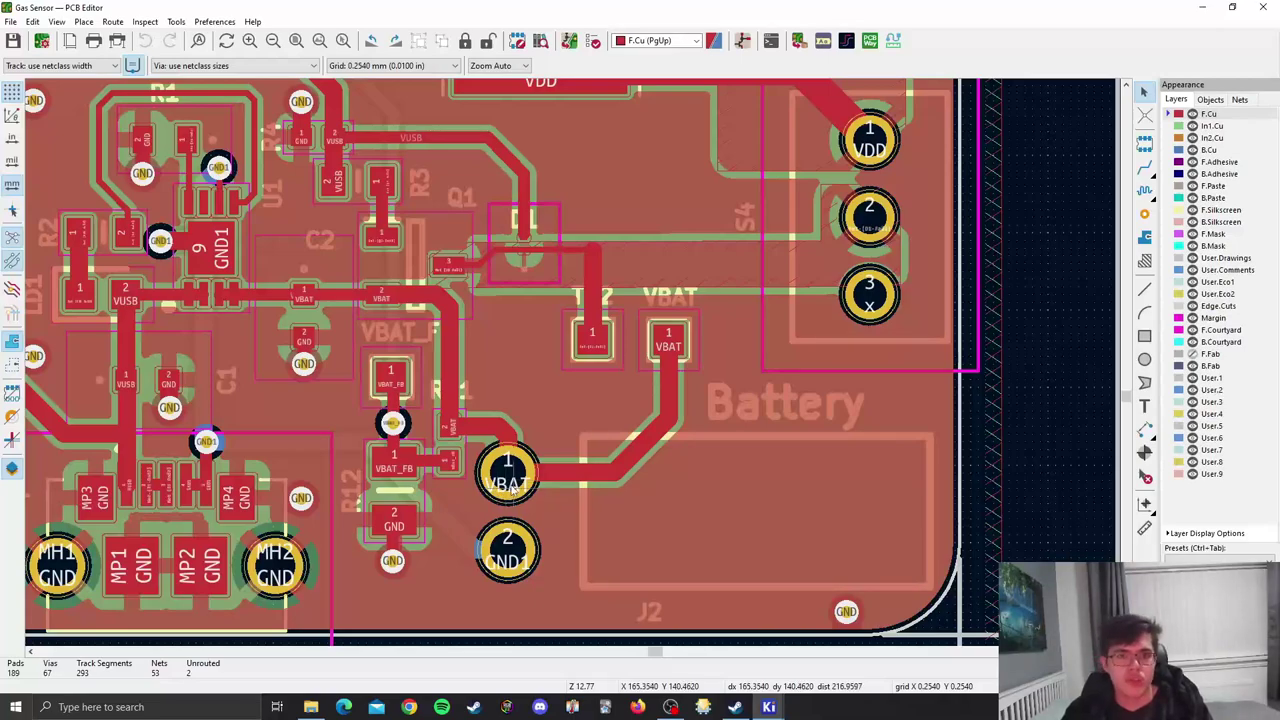
middle_drag(508, 505, 584, 517)
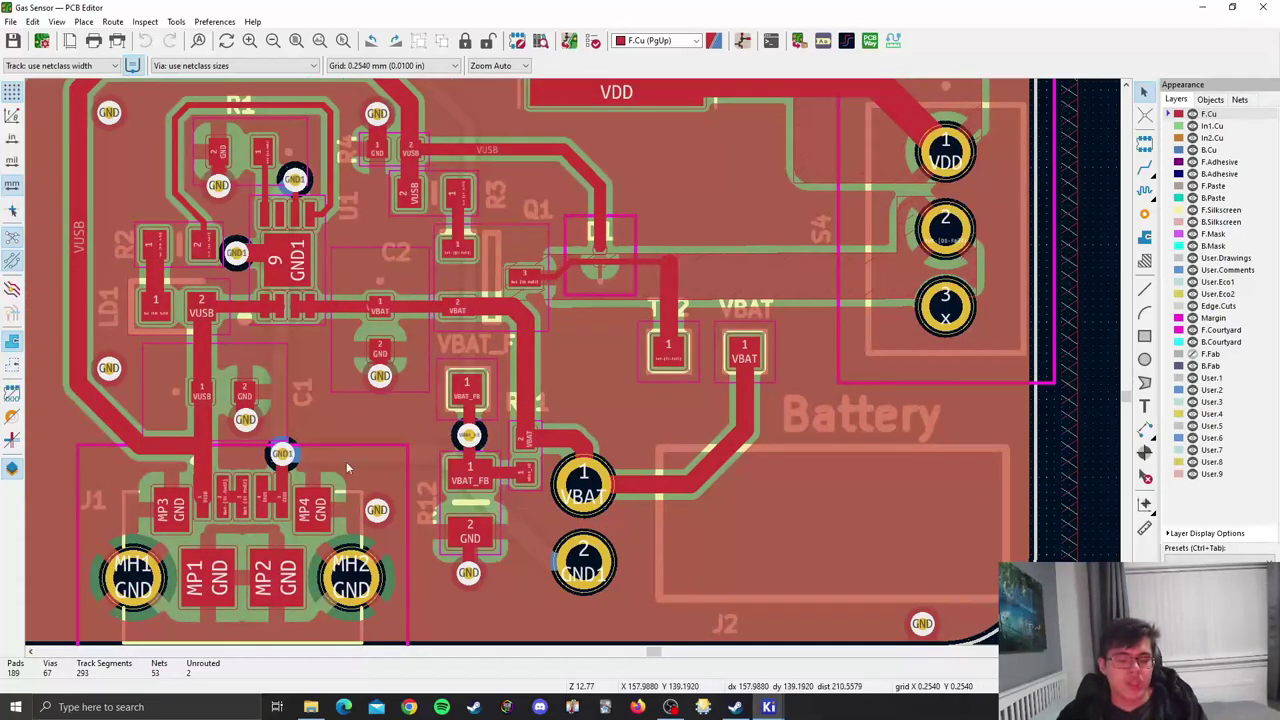
middle_drag(500, 459, 512, 501)
middle_drag(501, 240, 392, 261)
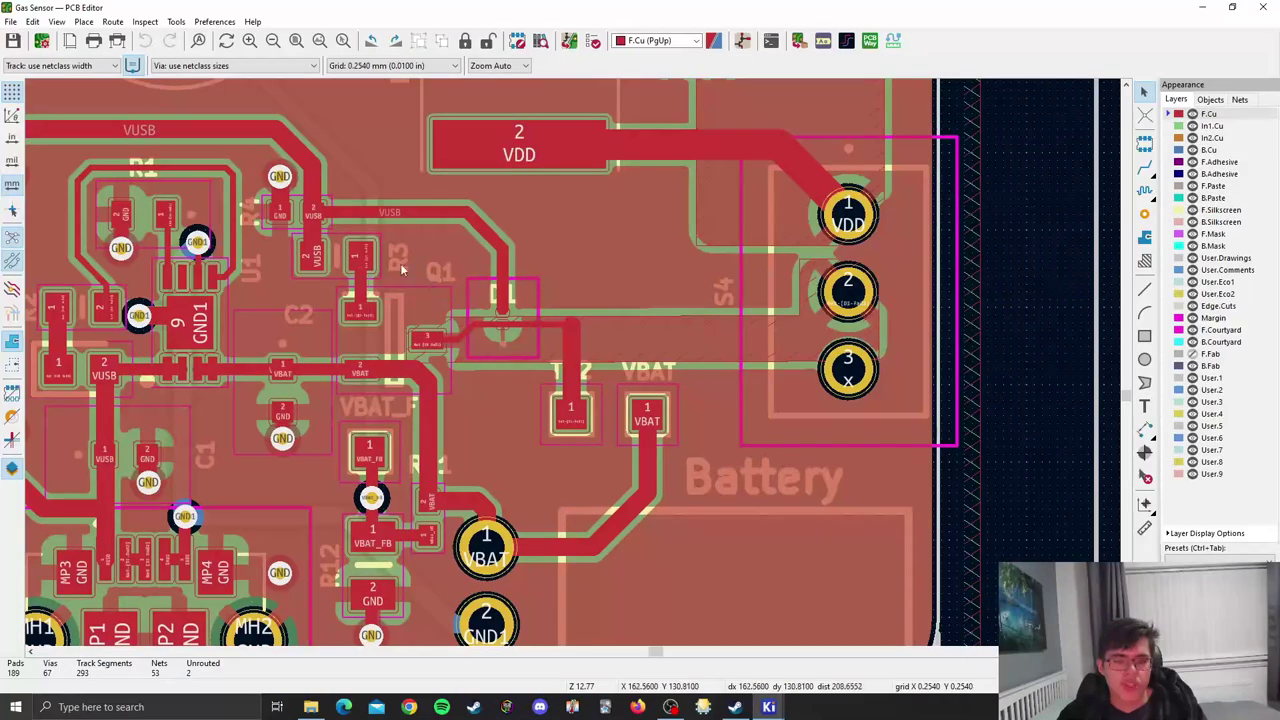
scroll(553, 363, down, 2)
scroll(553, 363, left, 1)
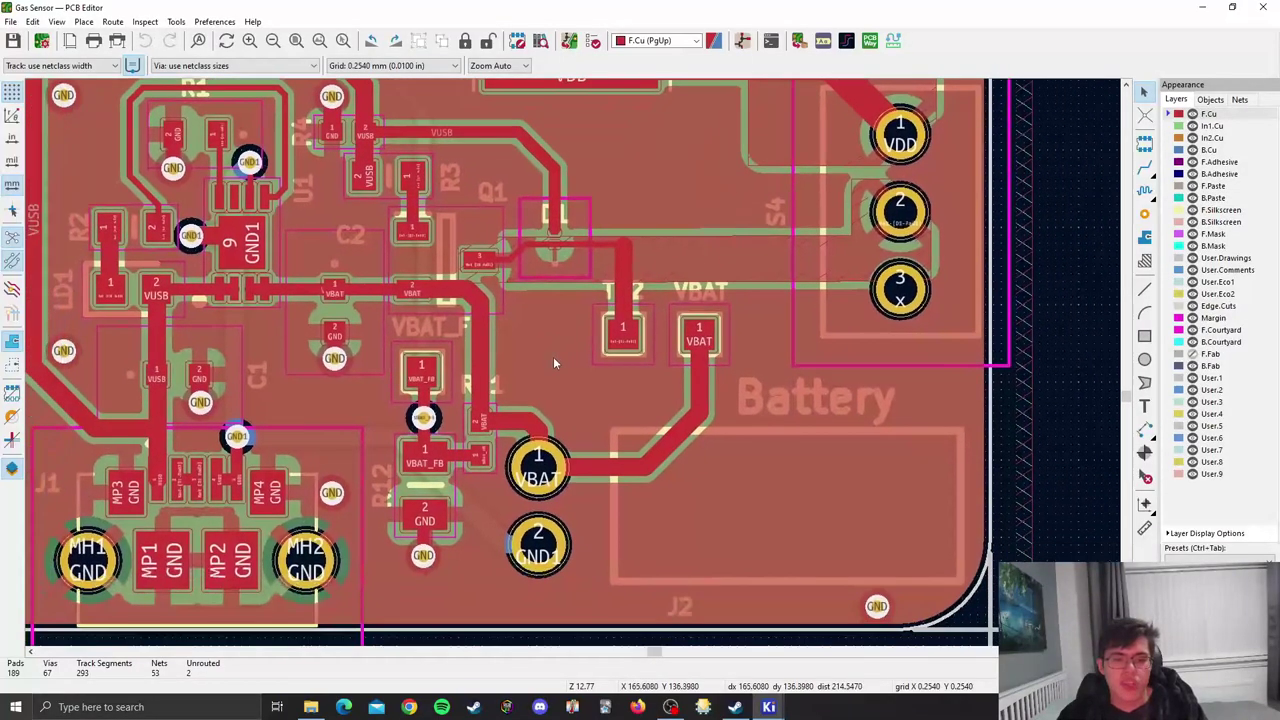
scroll(555, 365, up, 3)
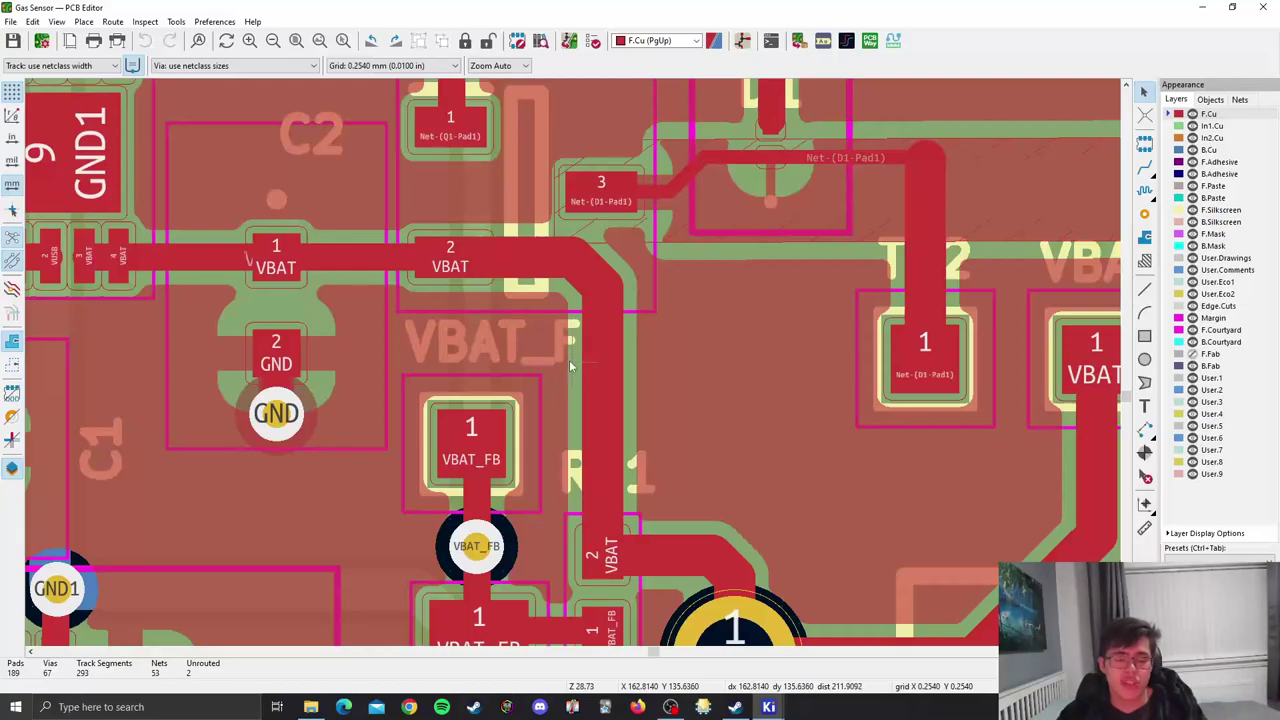
Step: Review the whole board from the sensor to the U2 and L1 power section, ending on the power path around Q1
scroll(570, 366, down, 5)
scroll(600, 420, up, 2)
scroll(630, 432, up, 1)
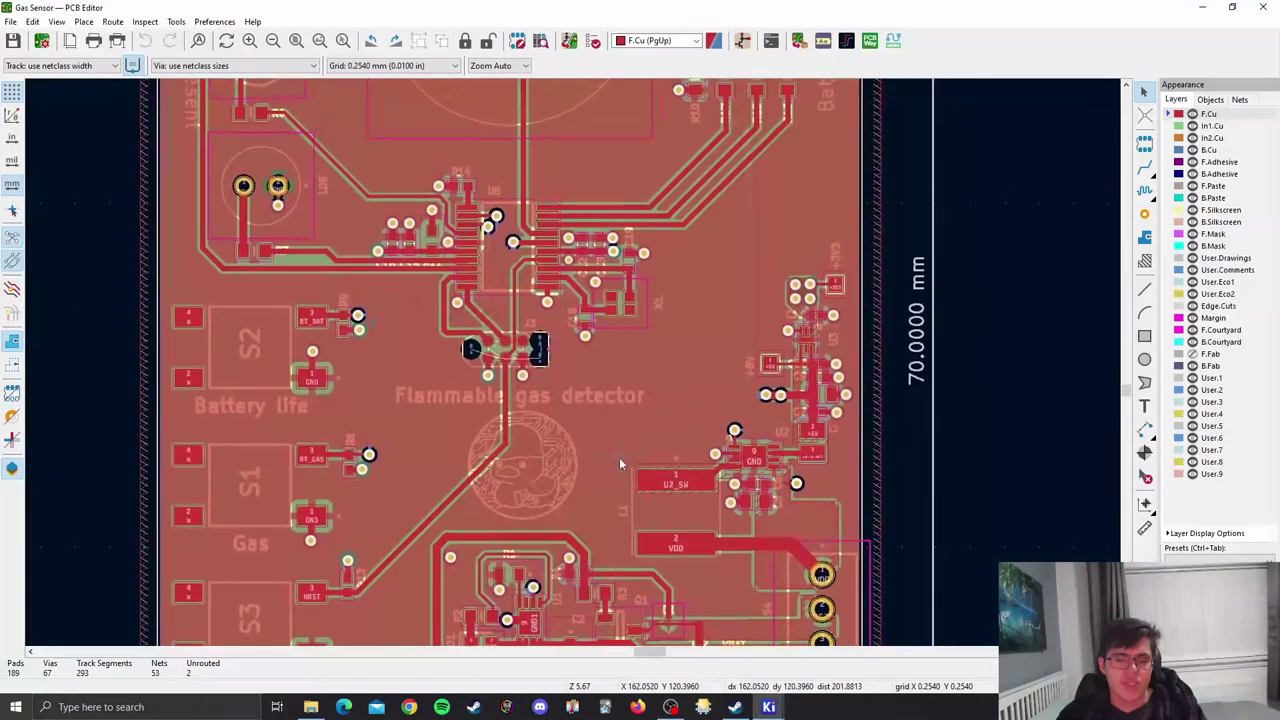
scroll(572, 361, up, 2)
scroll(548, 365, down, 4)
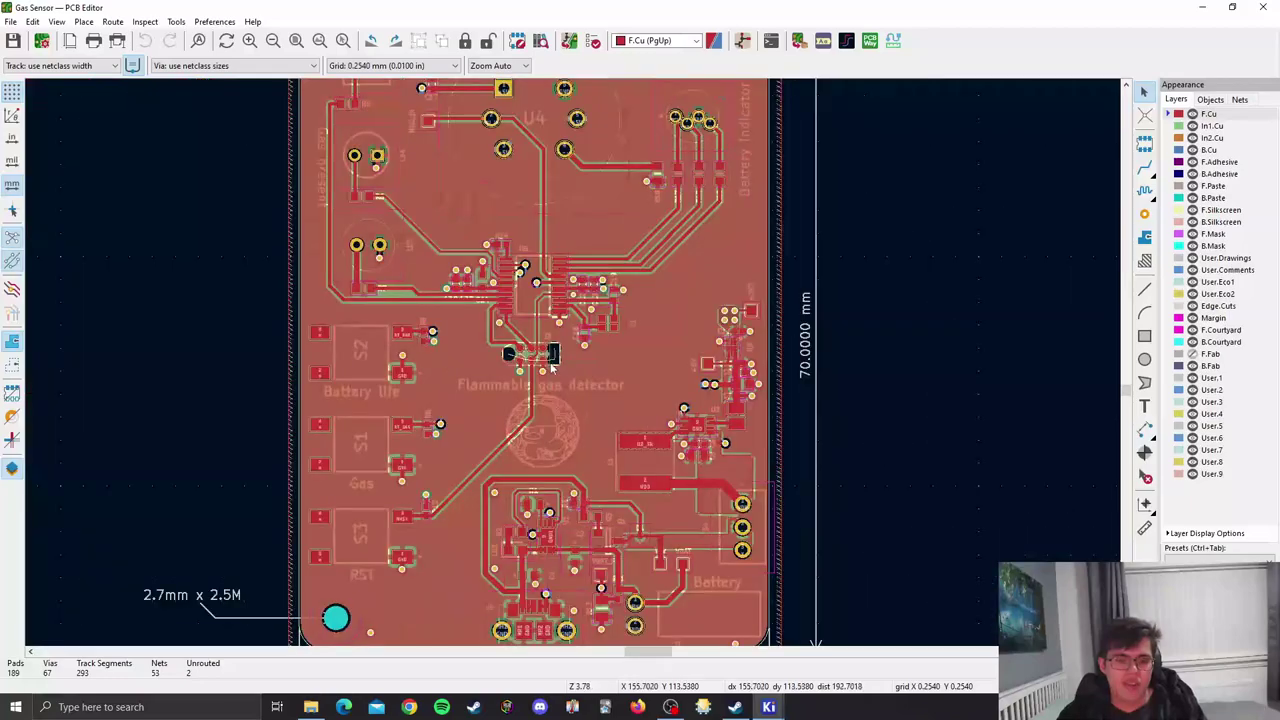
middle_drag(548, 360, 573, 479)
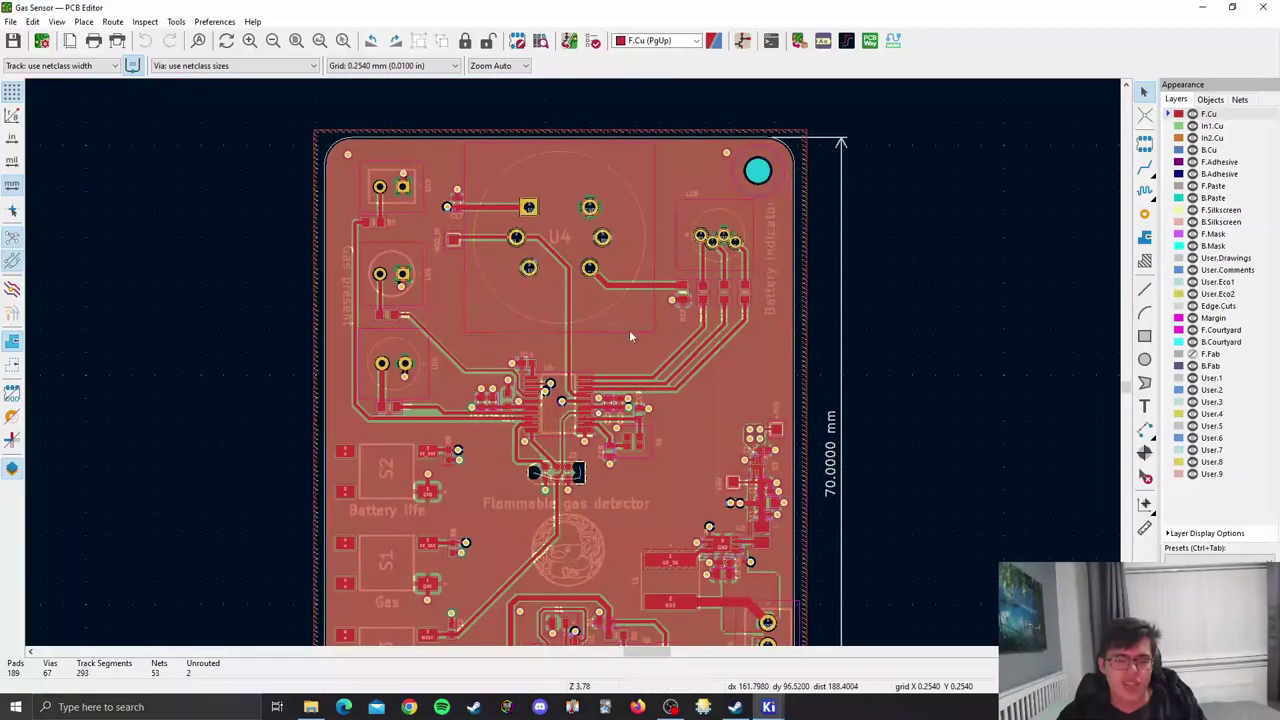
middle_drag(612, 358, 534, 328)
middle_drag(571, 380, 577, 349)
scroll(560, 392, up, 5)
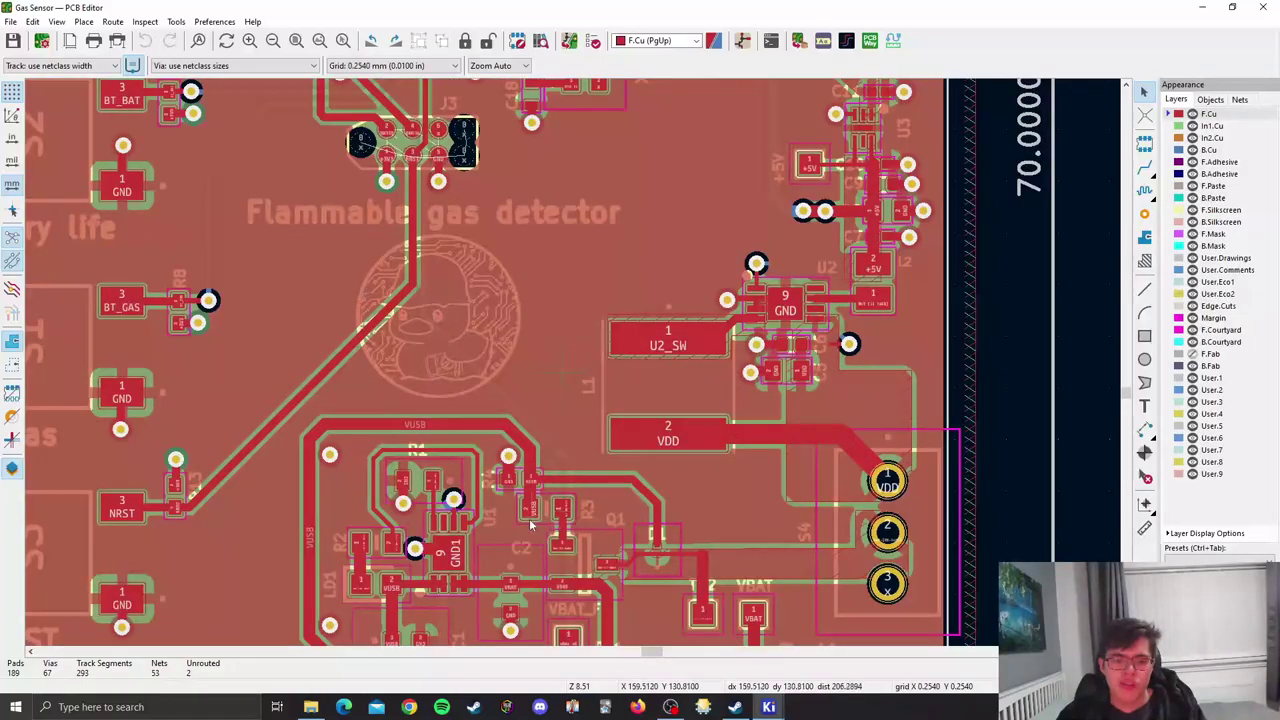
scroll(573, 515, up, 5)
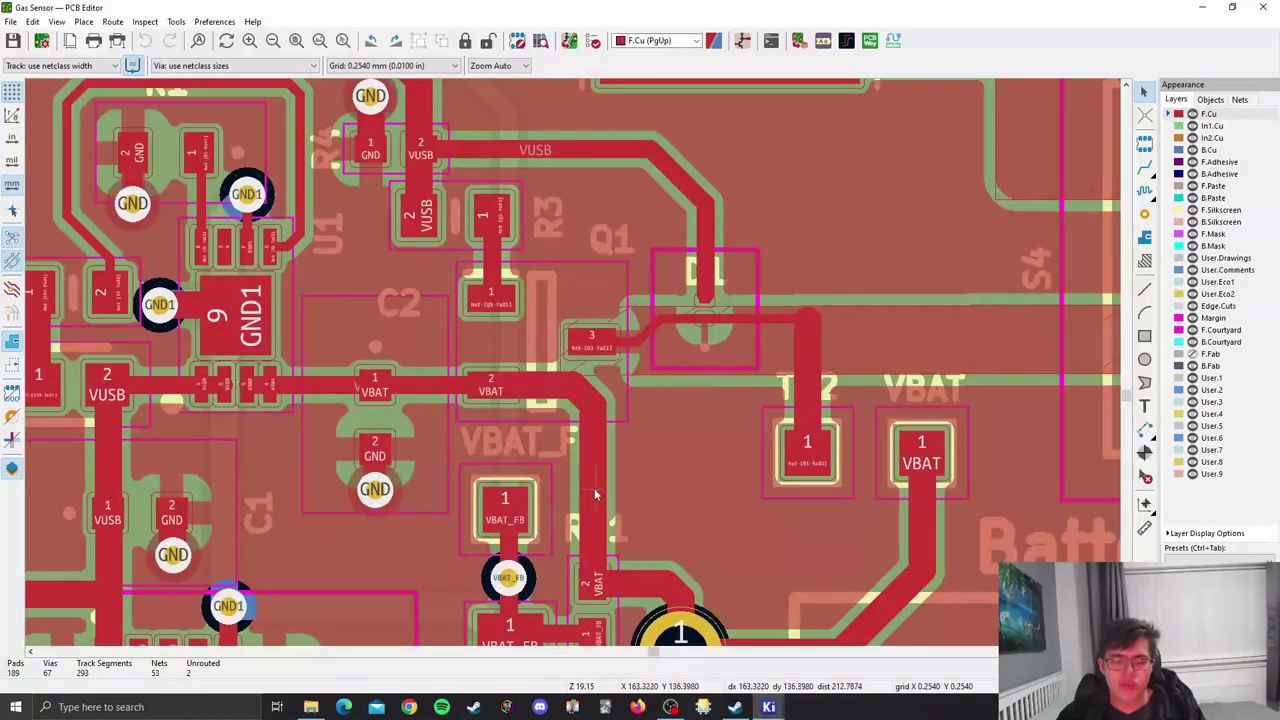
Step: Inspect the VDD power path from switch S4 through L1 to U2 and on to the +5V section
scroll(569, 360, down, 10)
scroll(525, 440, up, 5)
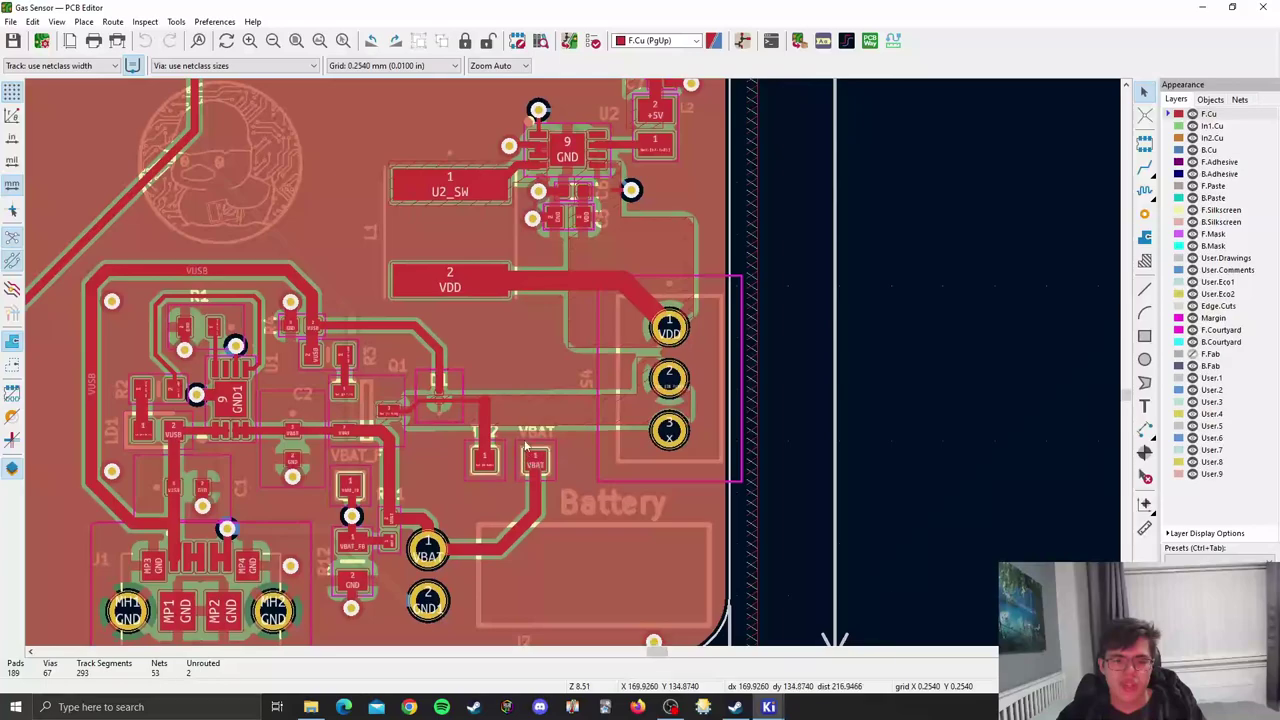
middle_drag(532, 337, 594, 443)
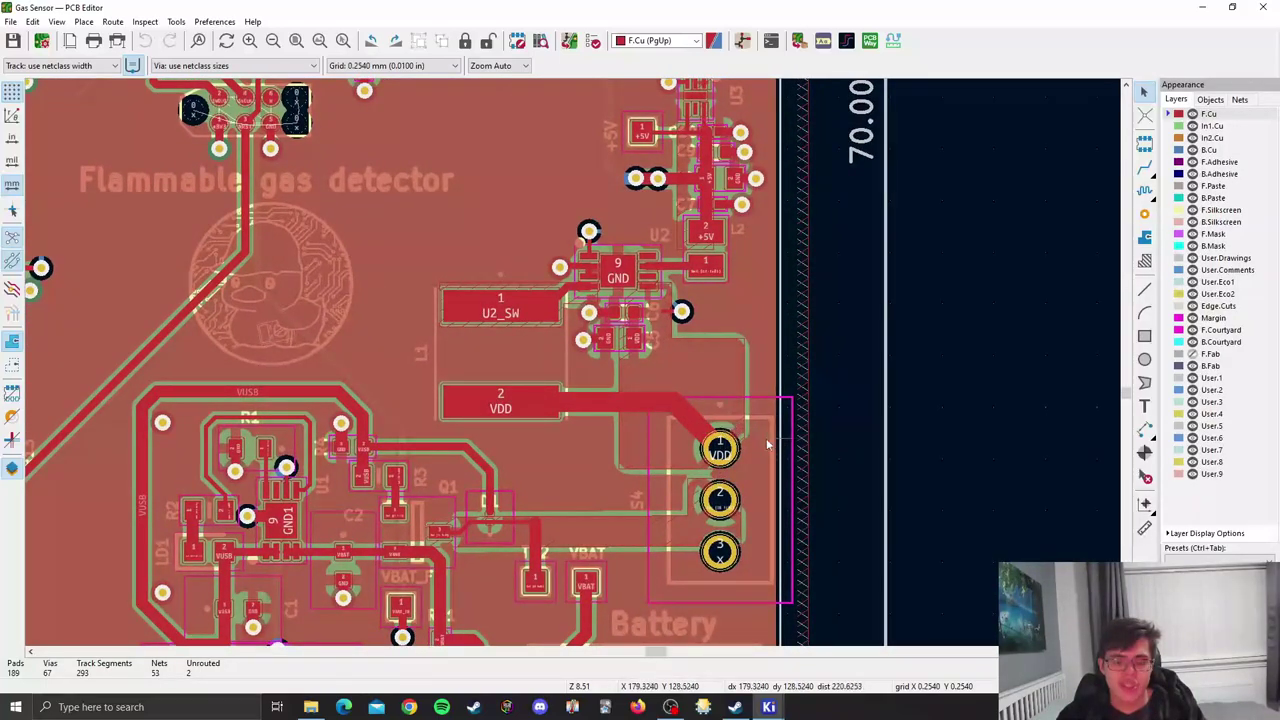
ctrl+scroll(548, 383, up, 3)
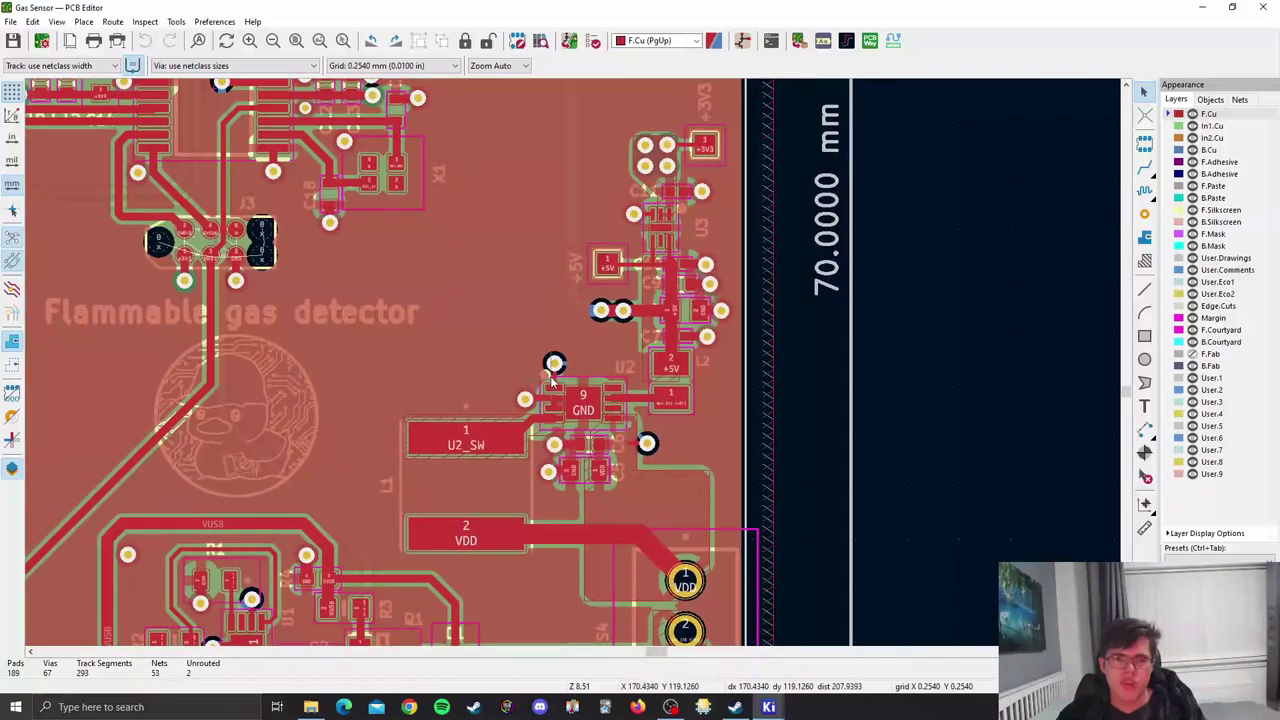
ctrl+scroll(550, 380, up, 2)
scroll(638, 313, down, 2)
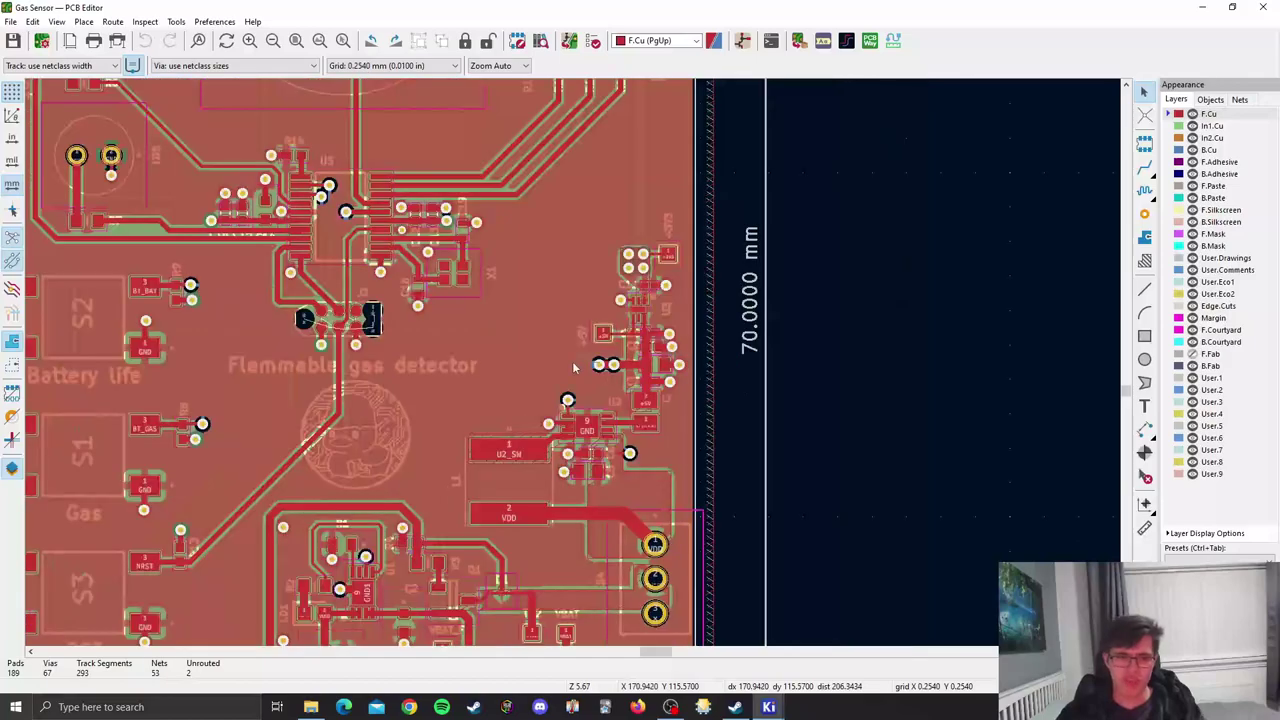
scroll(510, 374, up, 2)
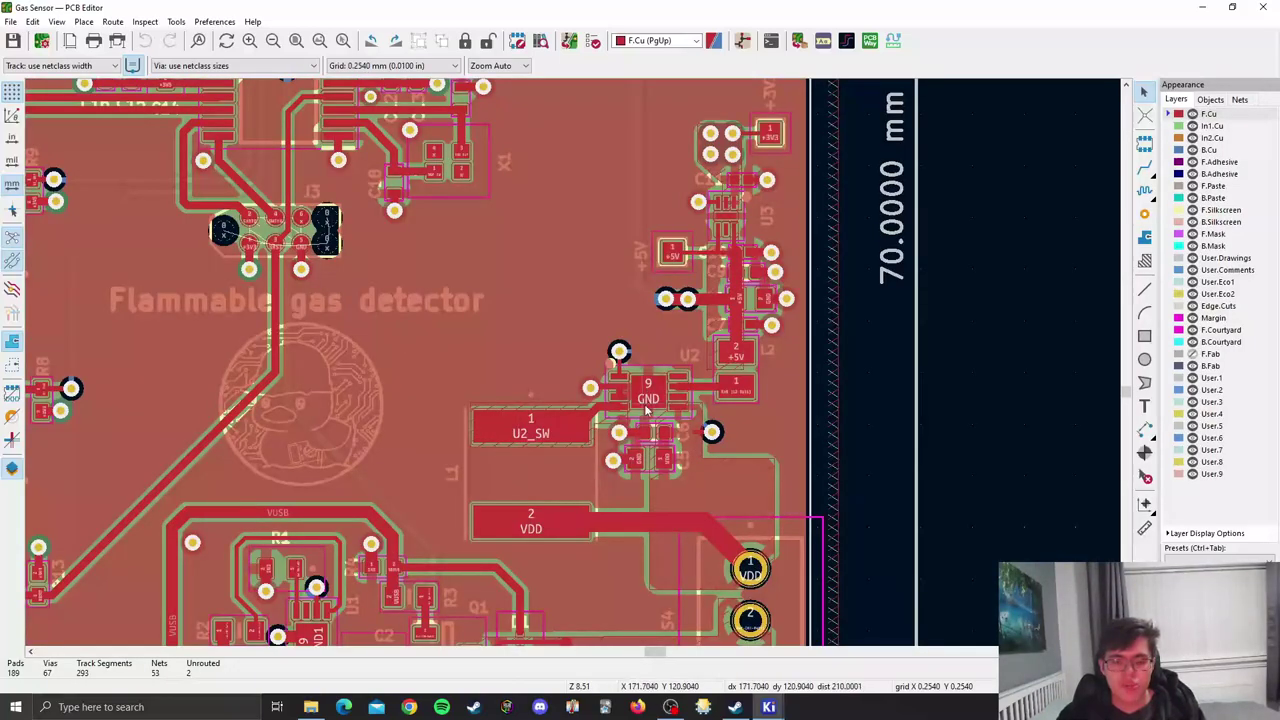
scroll(600, 392, up, 2)
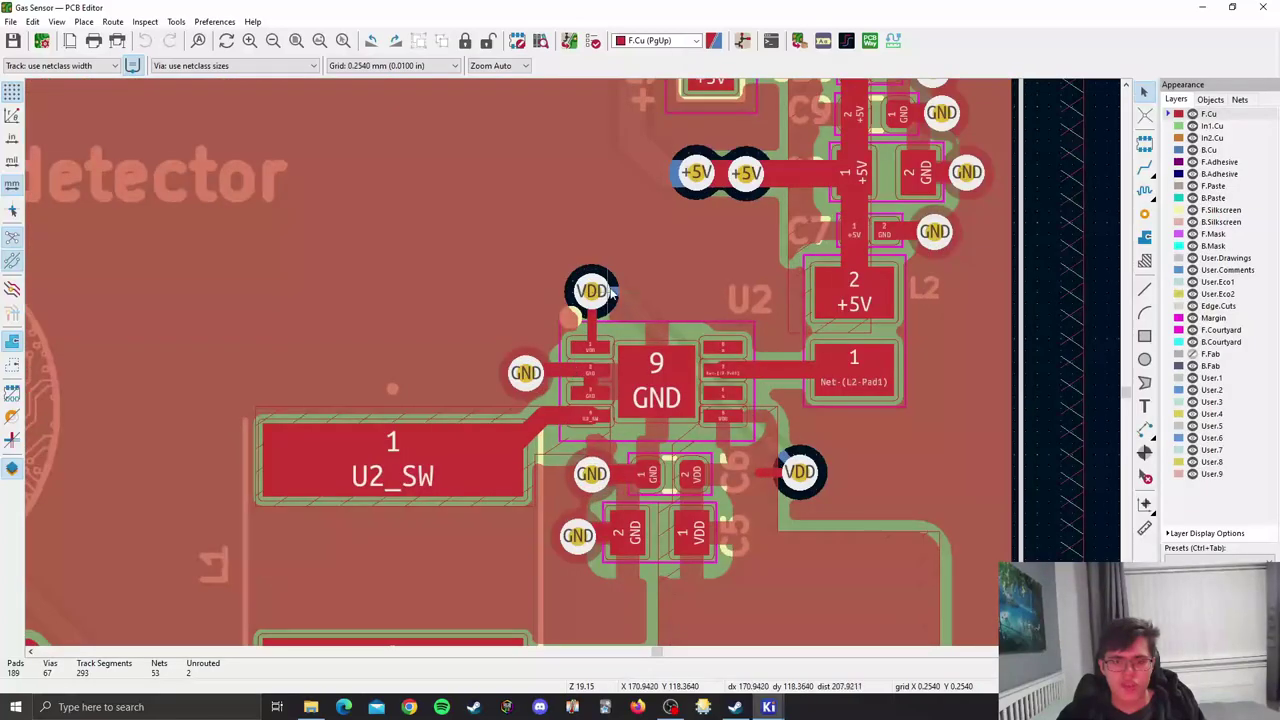
Step: Examine inductor L1's U2_SW and VDD pads, their tracks and the board area underneath the inductor
scroll(626, 304, down, 2)
middle_drag(577, 388, 619, 298)
middle_drag(486, 374, 498, 325)
scroll(573, 385, up, 1)
scroll(556, 312, up, 1)
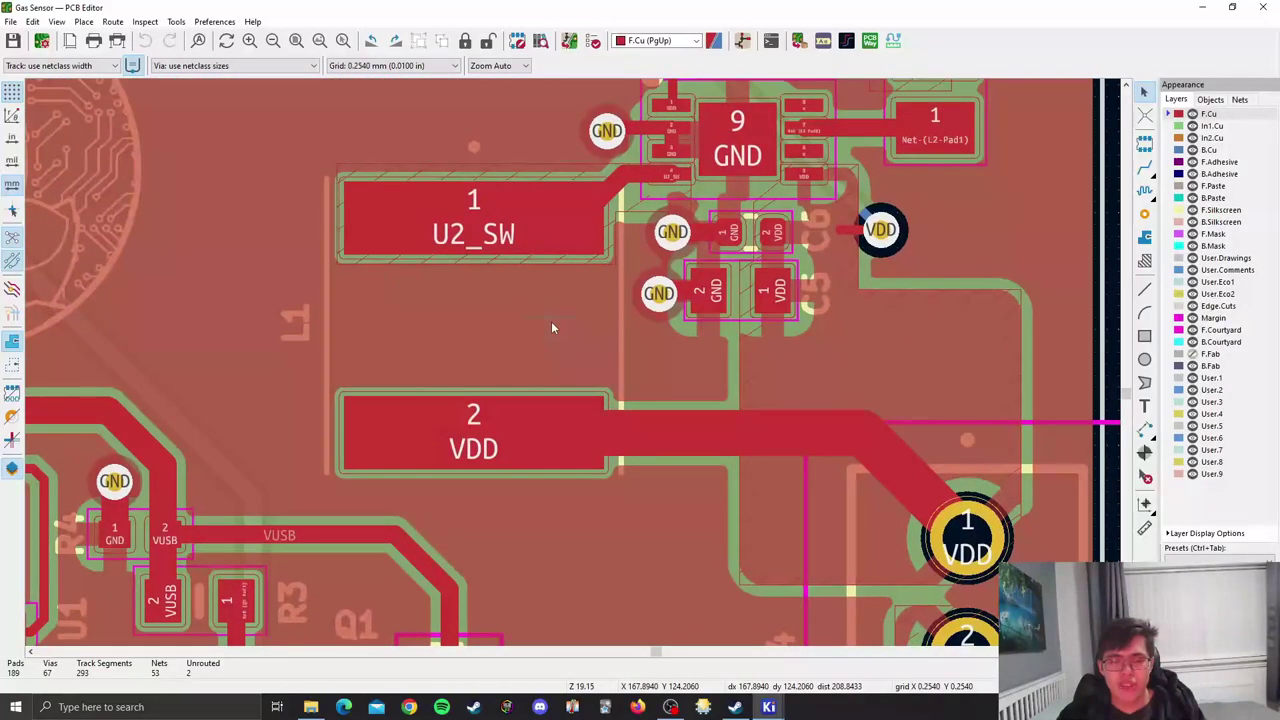
middle_drag(537, 280, 535, 310)
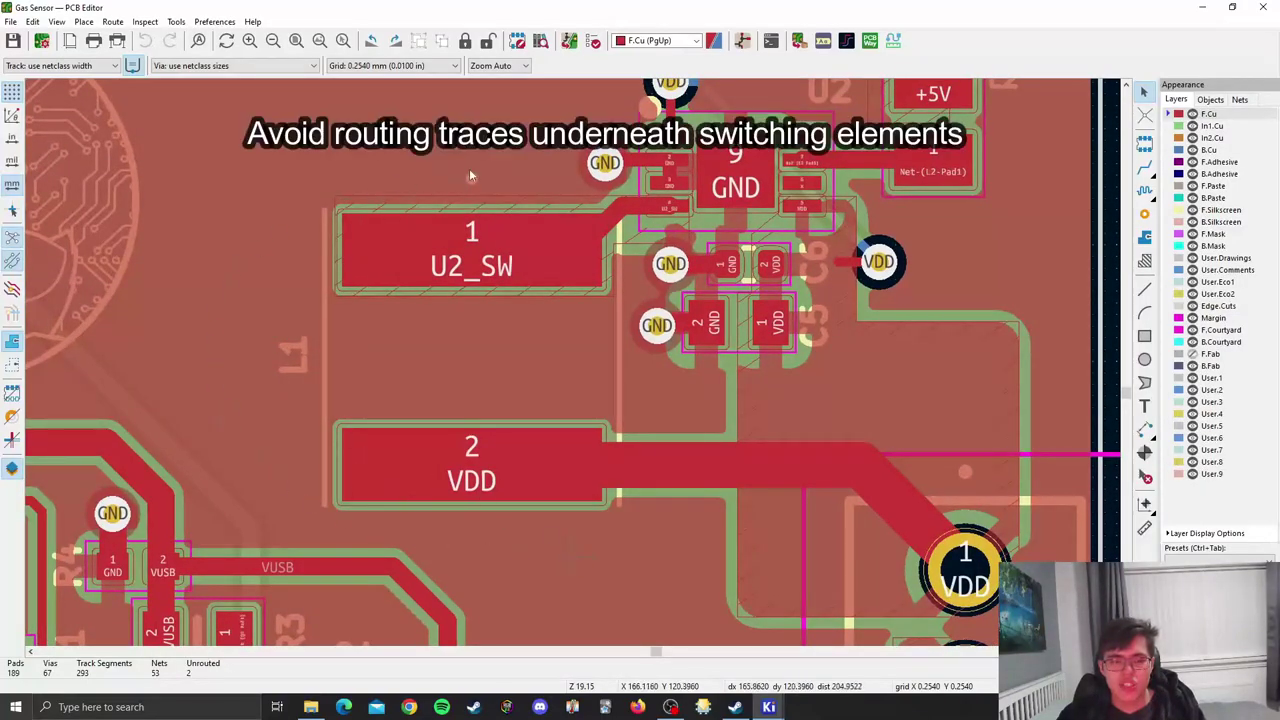
scroll(573, 368, down, 2)
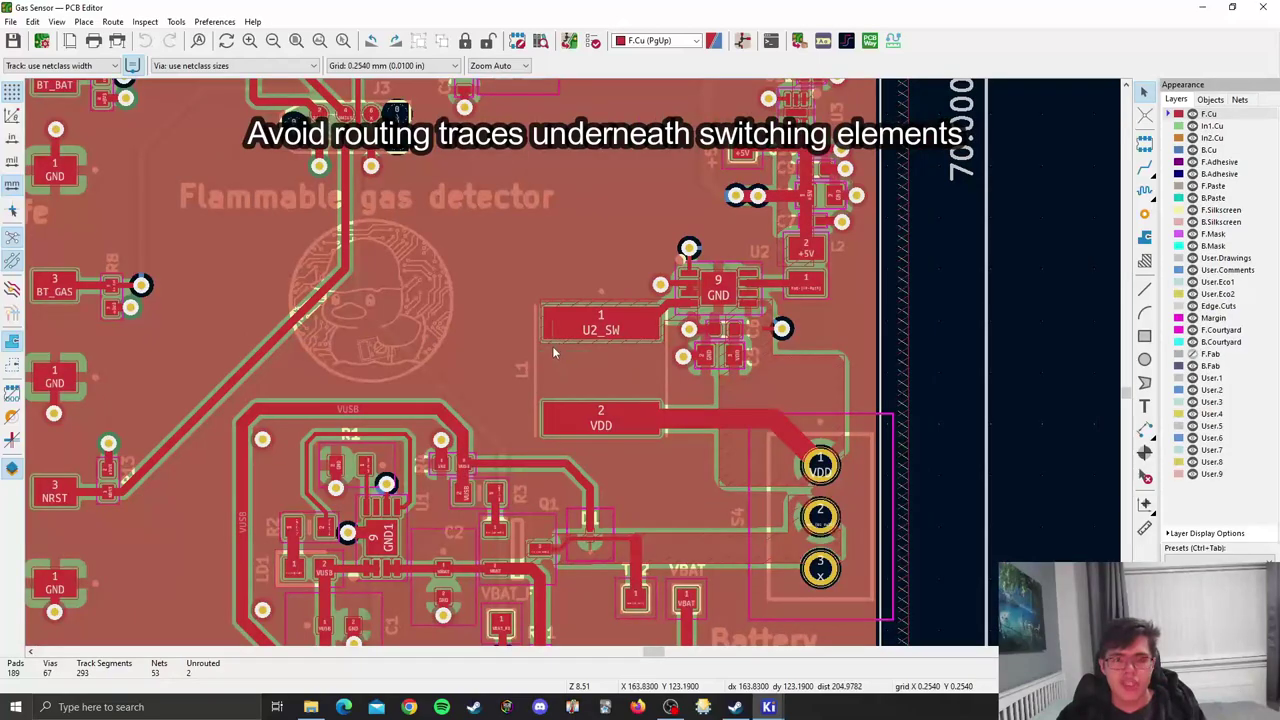
middle_drag(510, 287, 482, 331)
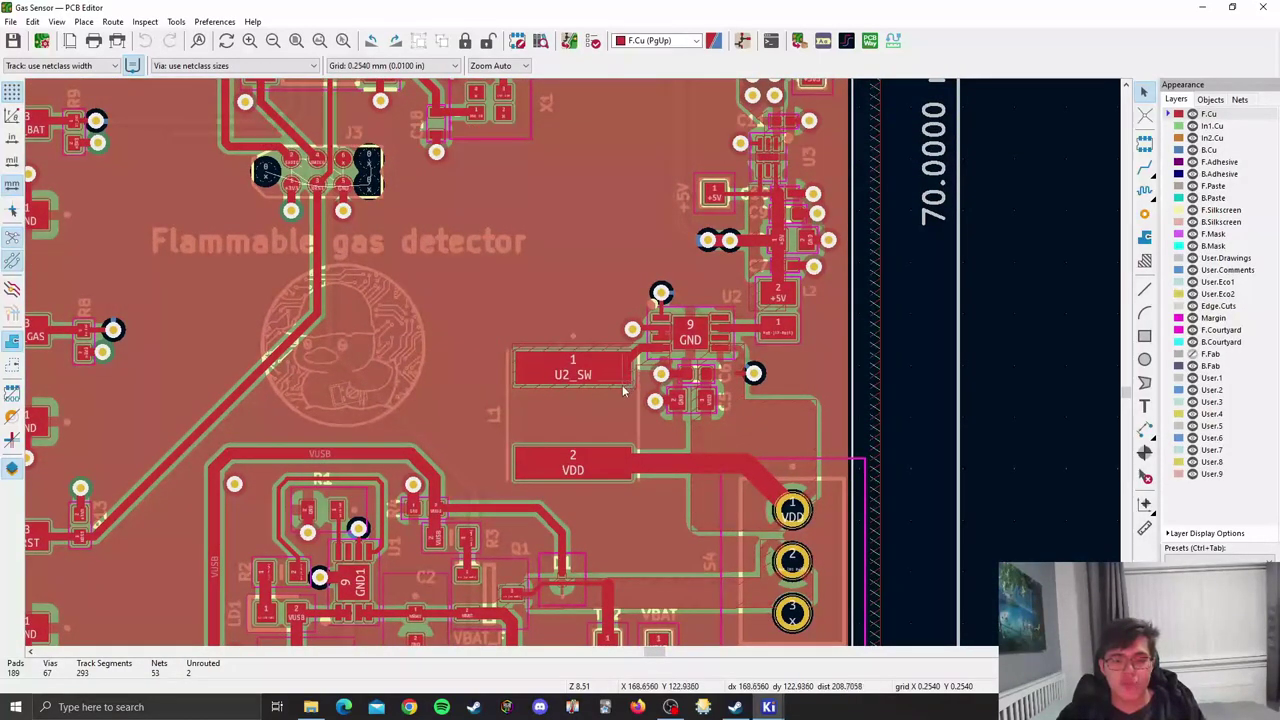
scroll(398, 340, down, 1)
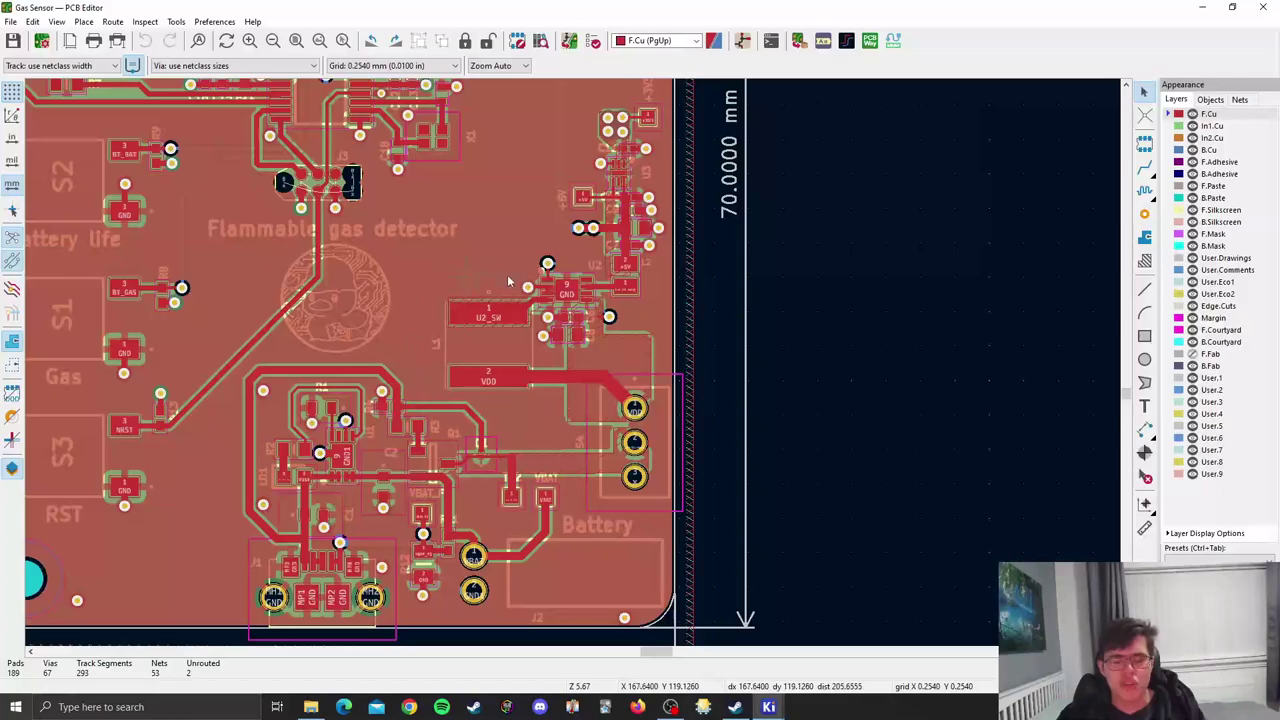
Step: Inspect crystal X1, capacitors C18 and C19, and the OSC_IN and OSC_OUT tracks to U5
shift+scroll(485, 364, up, 3)
scroll(456, 333, up, 5)
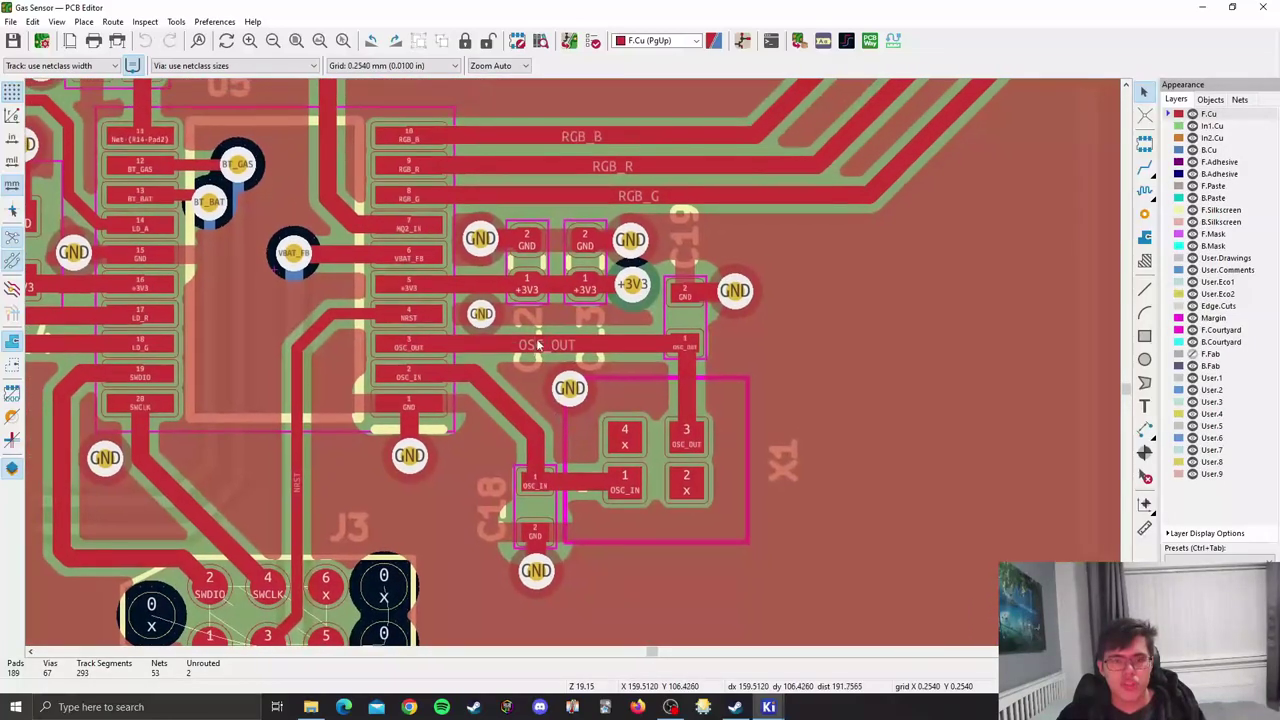
scroll(537, 343, up, 2)
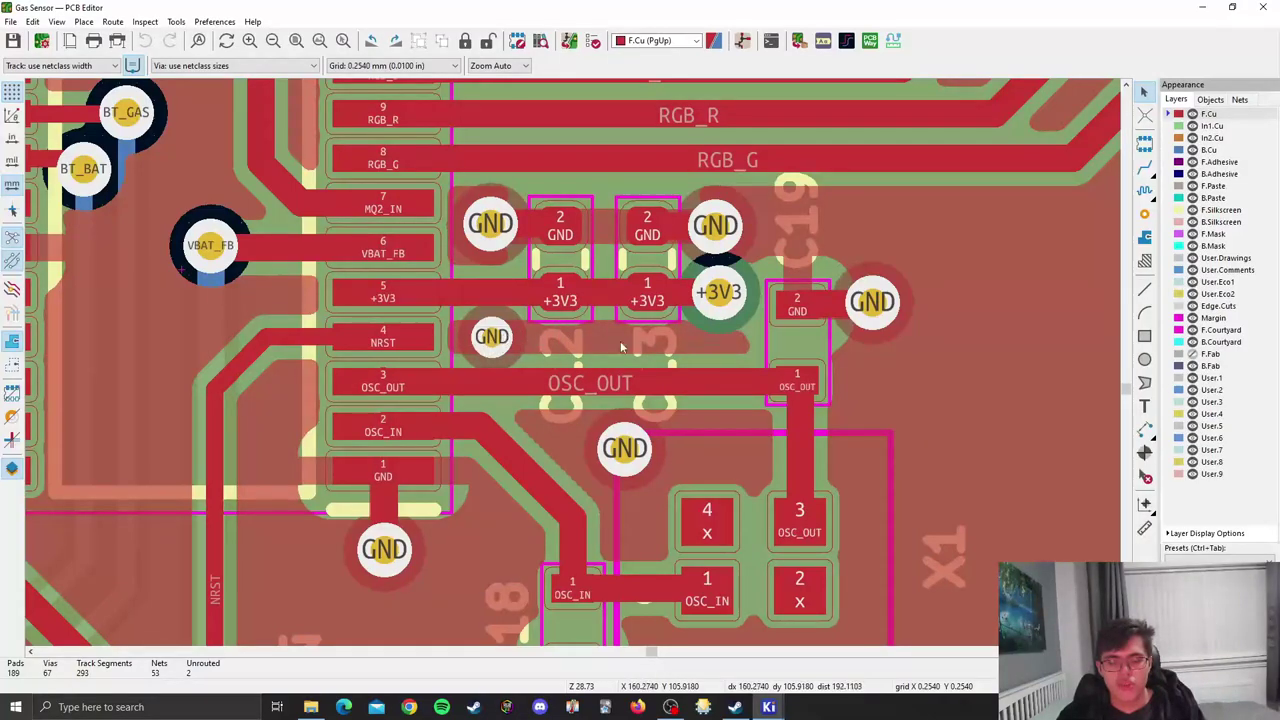
scroll(551, 341, down, 2)
scroll(492, 366, down, 4)
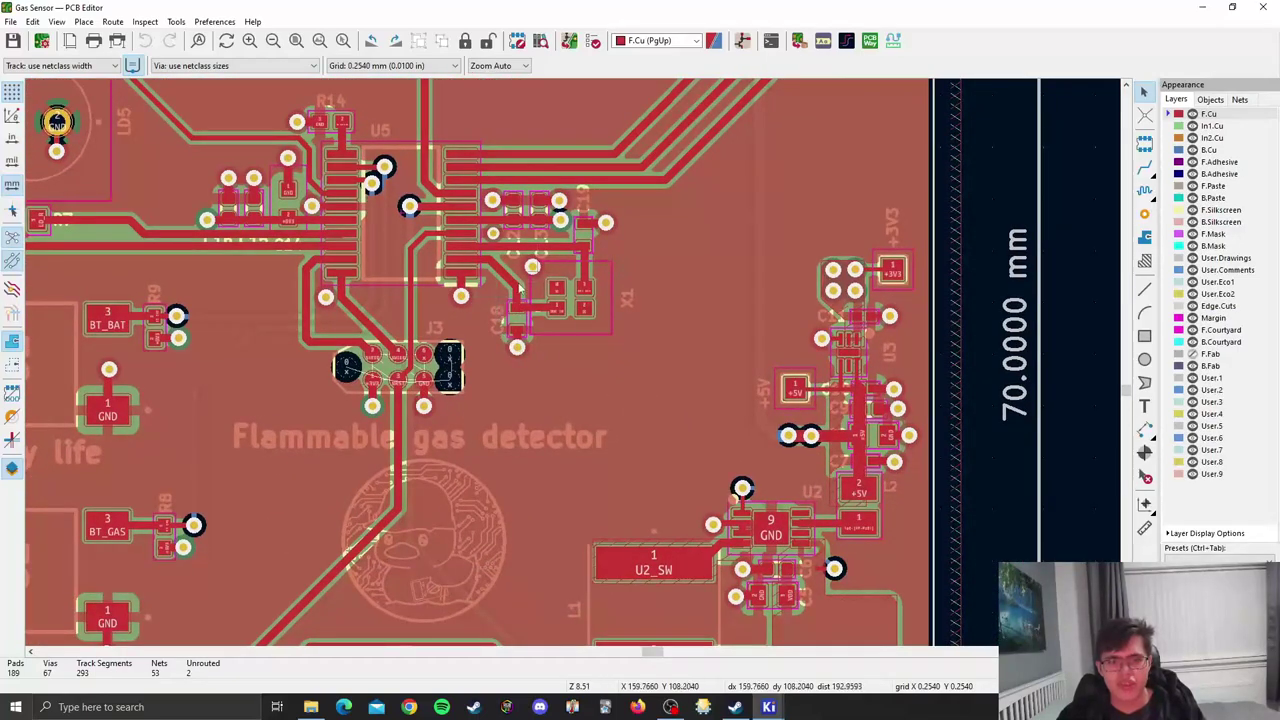
scroll(591, 325, up, 6)
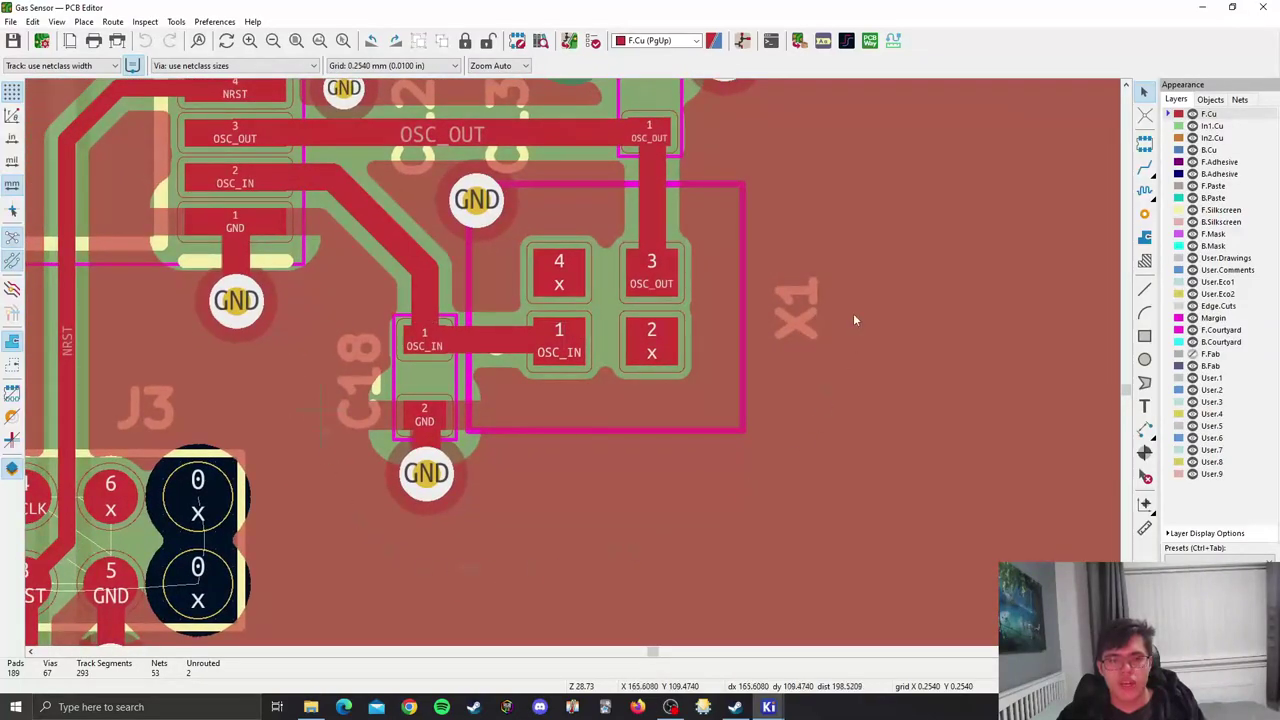
scroll(452, 143, down, 6)
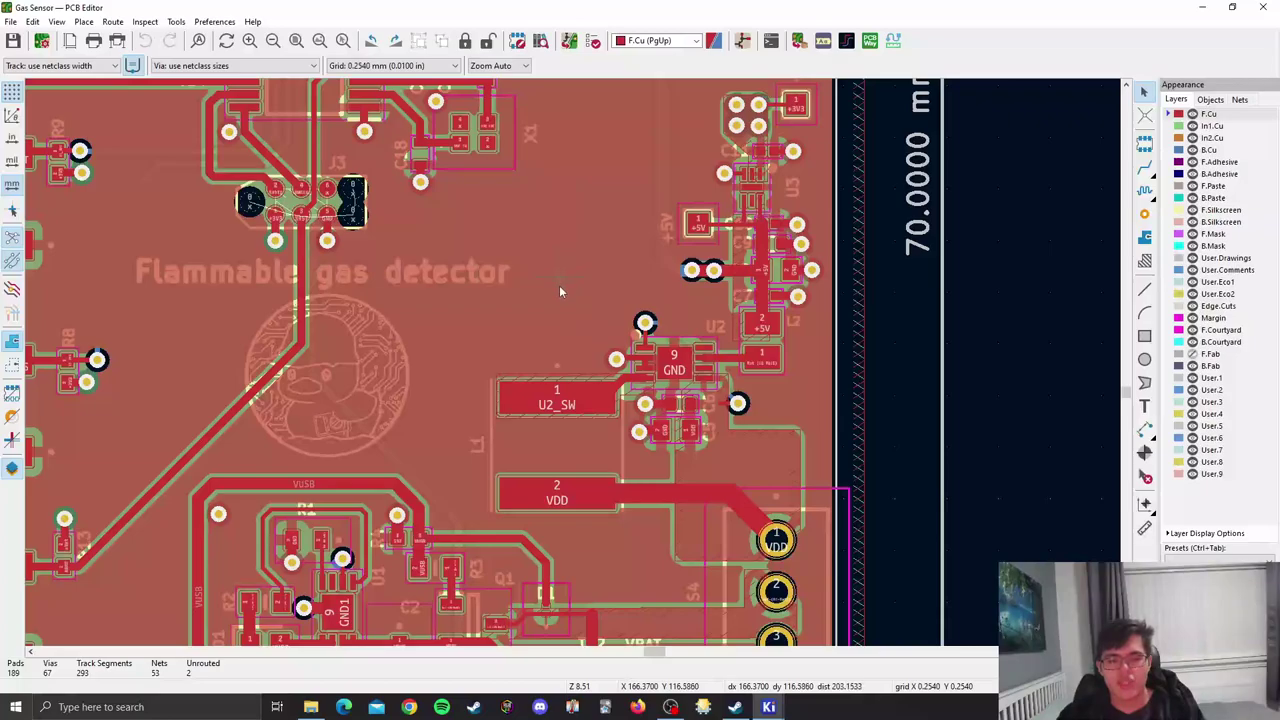
Step: Examine the VDD copper zone between switch S4, L1, capacitors C5 and C6, and U2, including its rounded corners
scroll(634, 426, up, 4)
scroll(673, 438, down, 4)
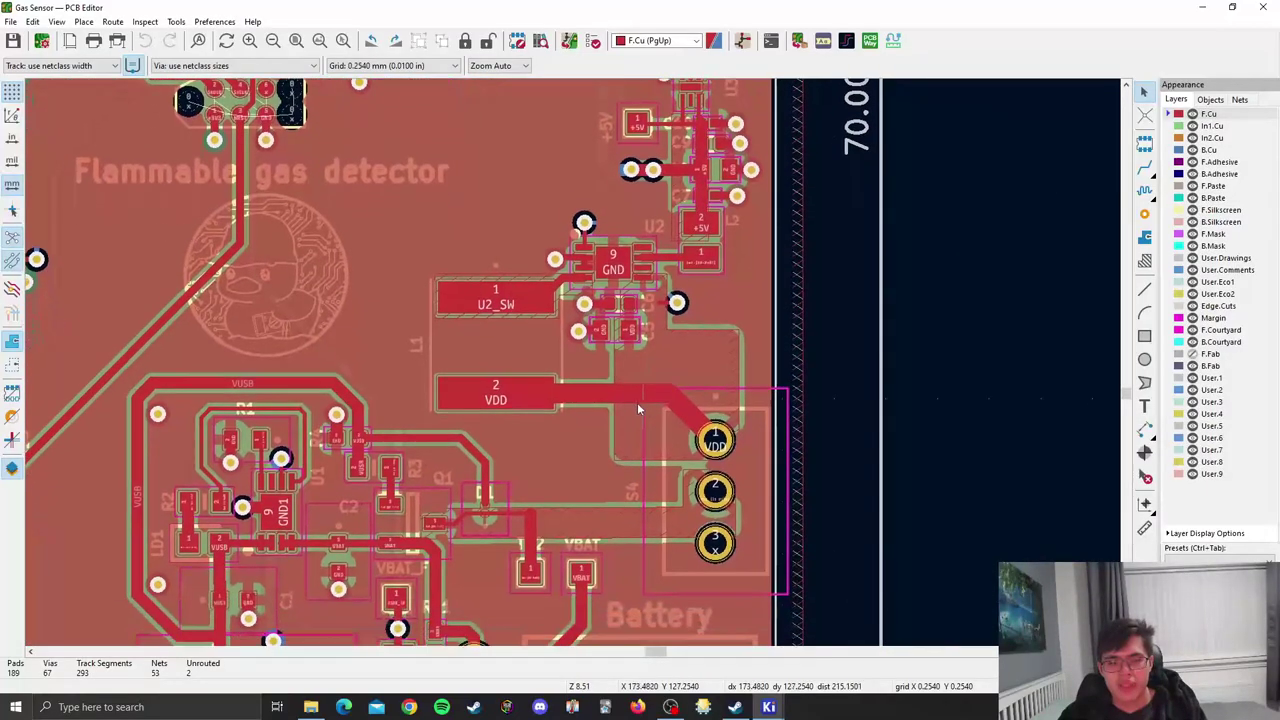
scroll(716, 440, up, 6)
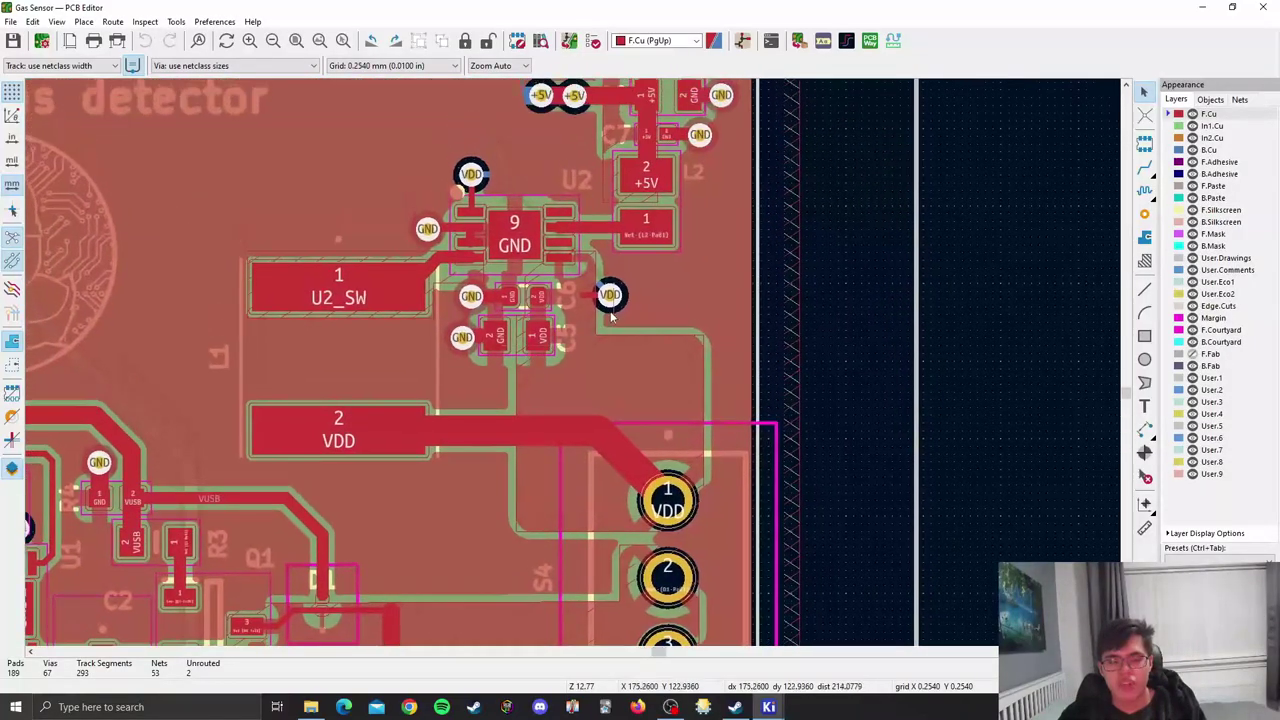
scroll(456, 318, down, 1)
scroll(600, 335, up, 3)
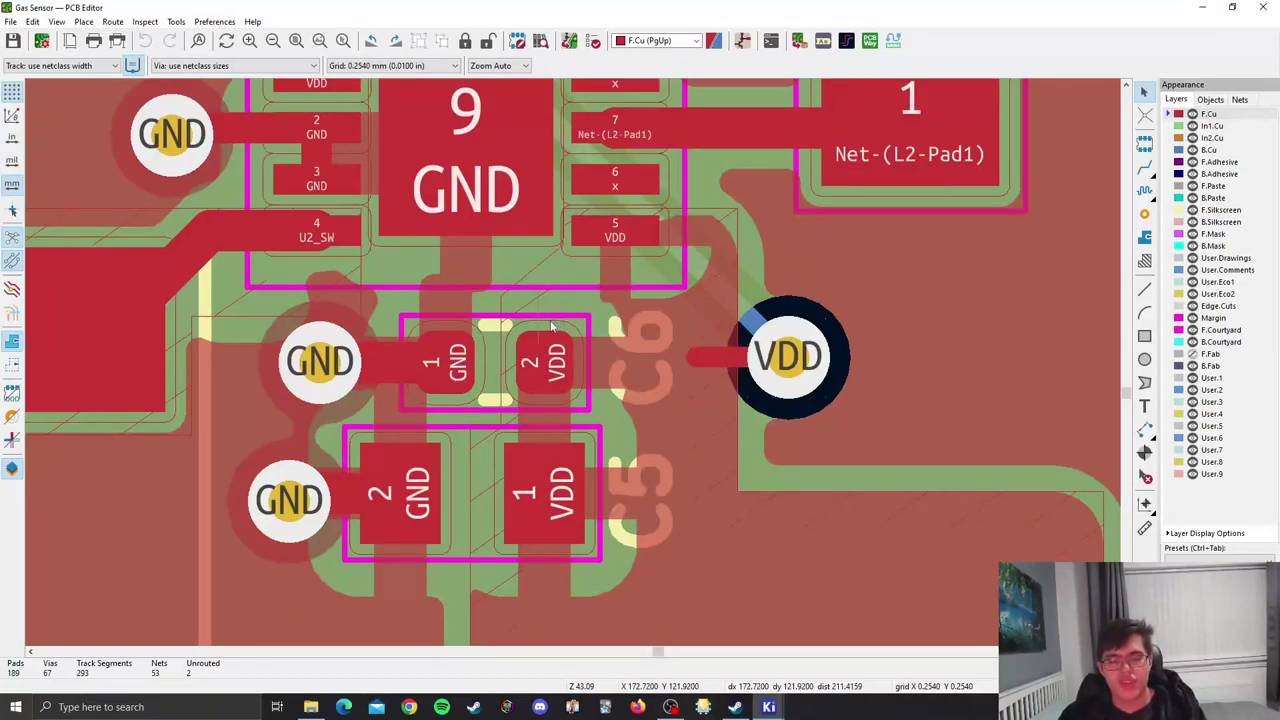
scroll(551, 323, down, 3)
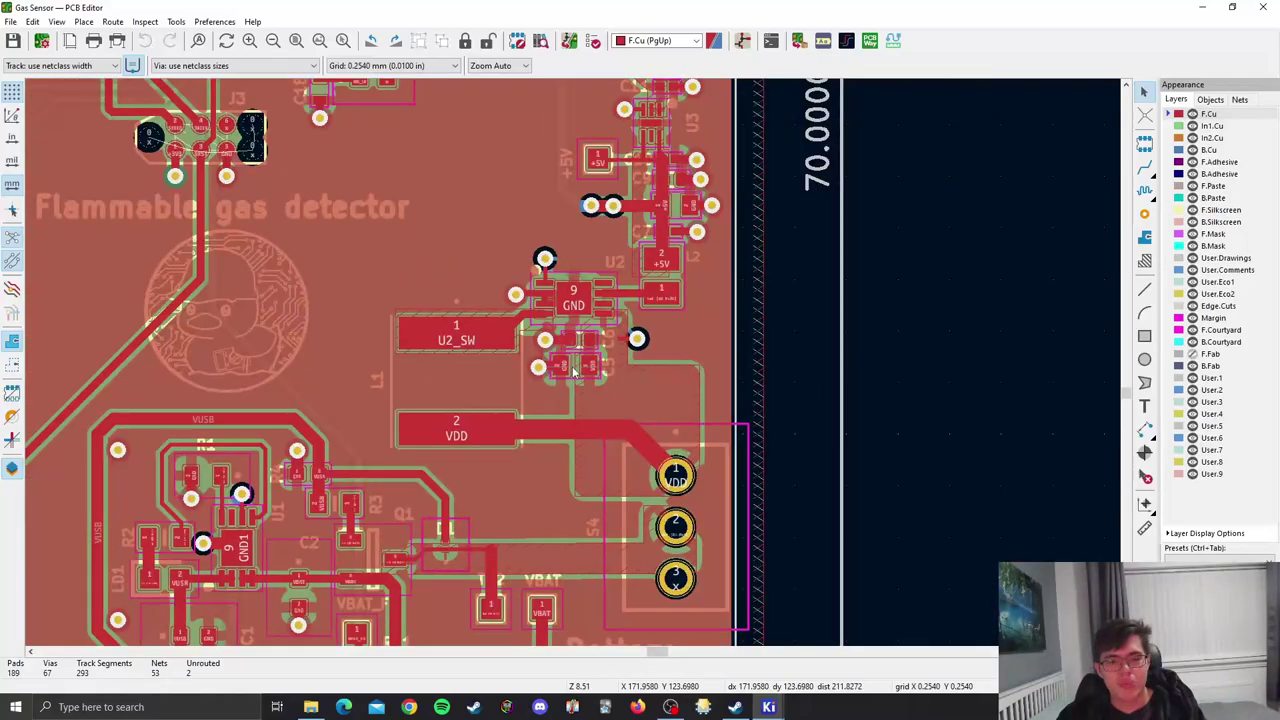
middle_drag(573, 372, 543, 251)
scroll(570, 359, up, 2)
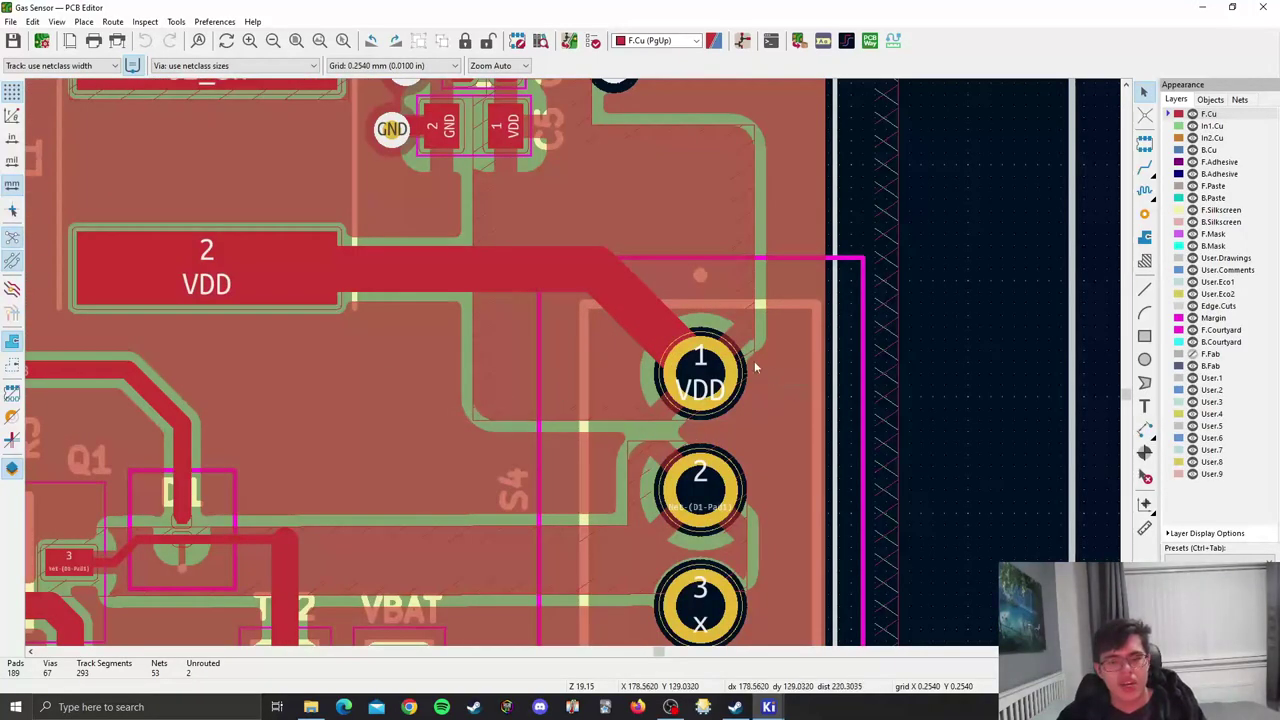
middle_drag(745, 196, 757, 456)
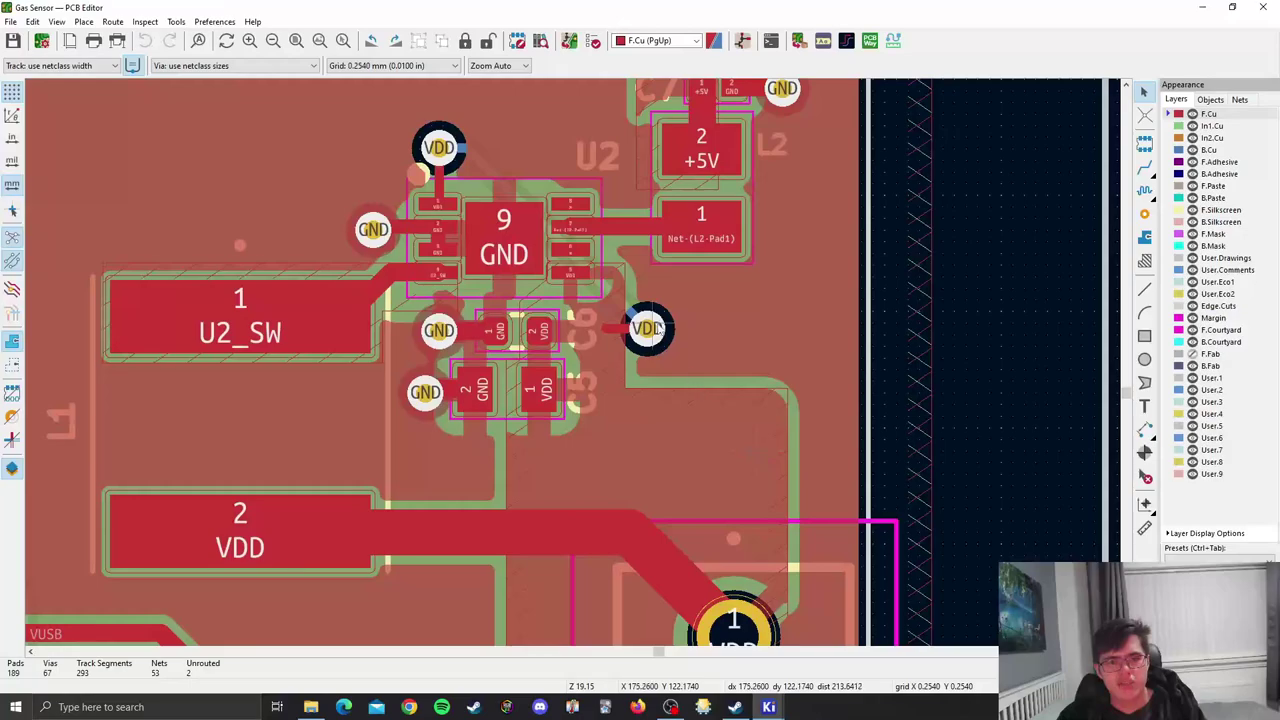
scroll(606, 332, down, 1)
scroll(530, 370, up, 2)
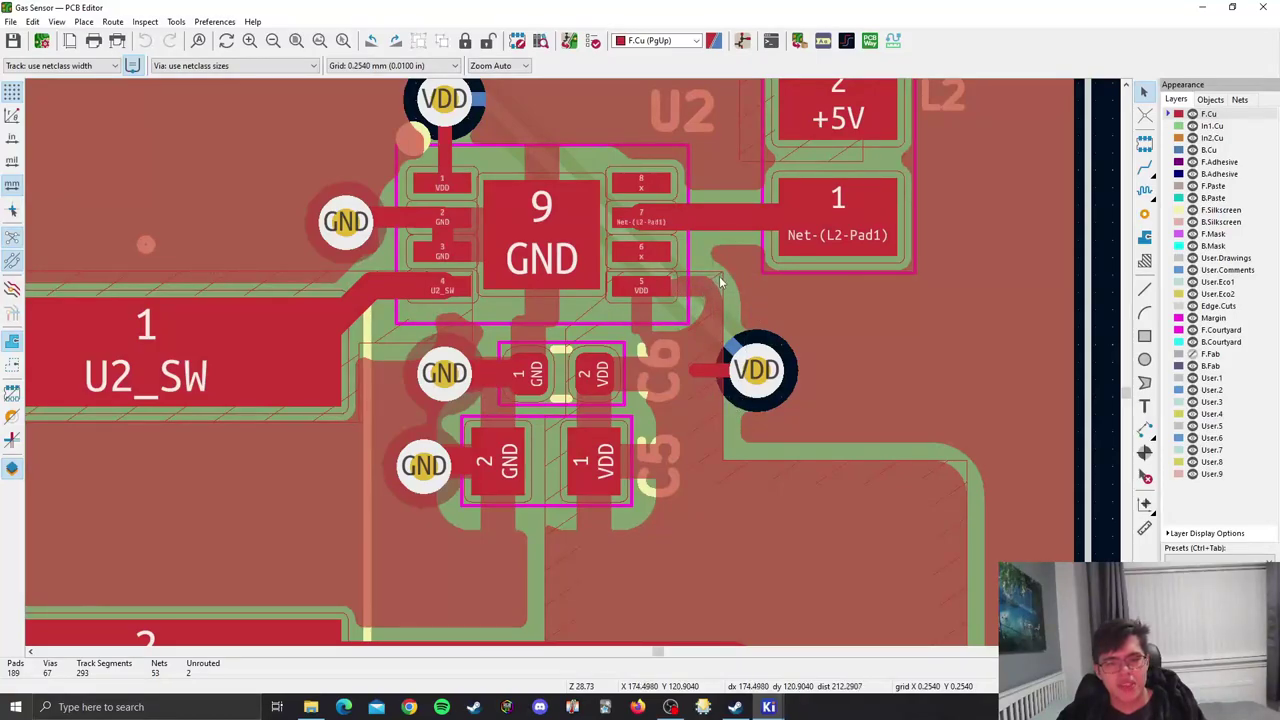
Step: Set the corner smoothing of the VDD copper zone beside U2 and S4 to None
scroll(632, 441, down, 3)
middle_drag(719, 492, 561, 317)
double_click(561, 317)
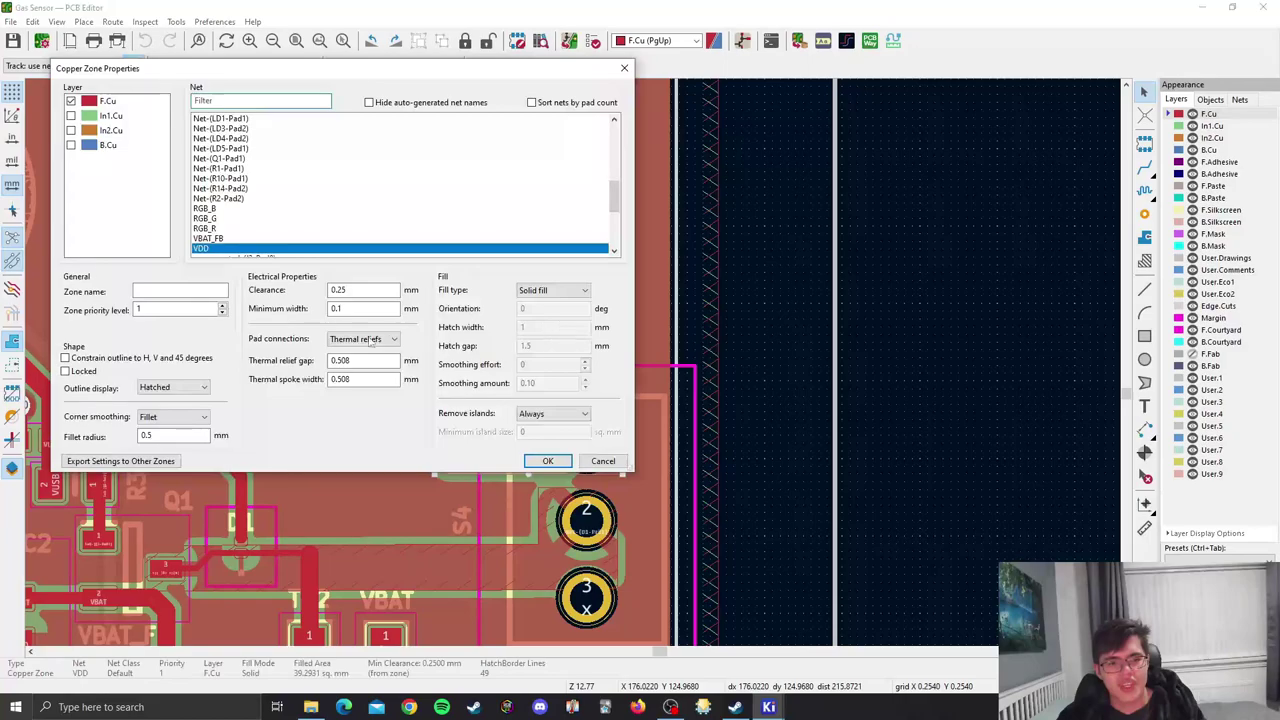
click(173, 416)
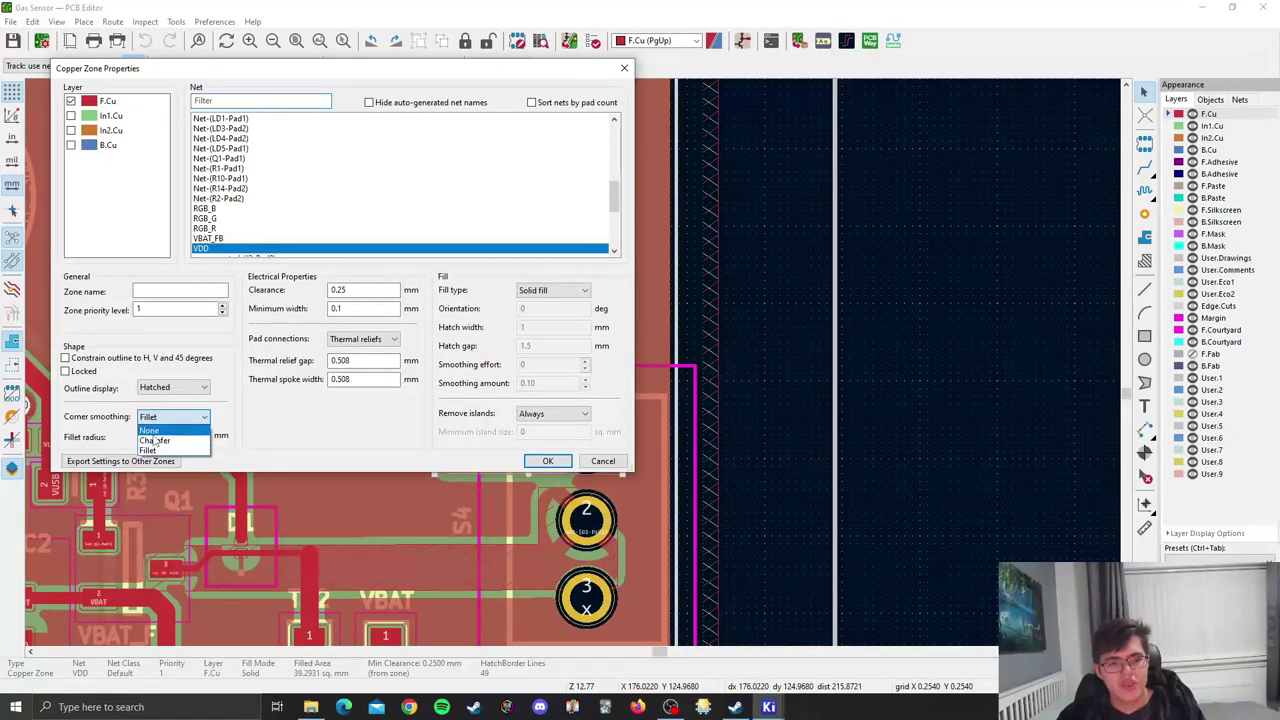
click(158, 429)
click(530, 461)
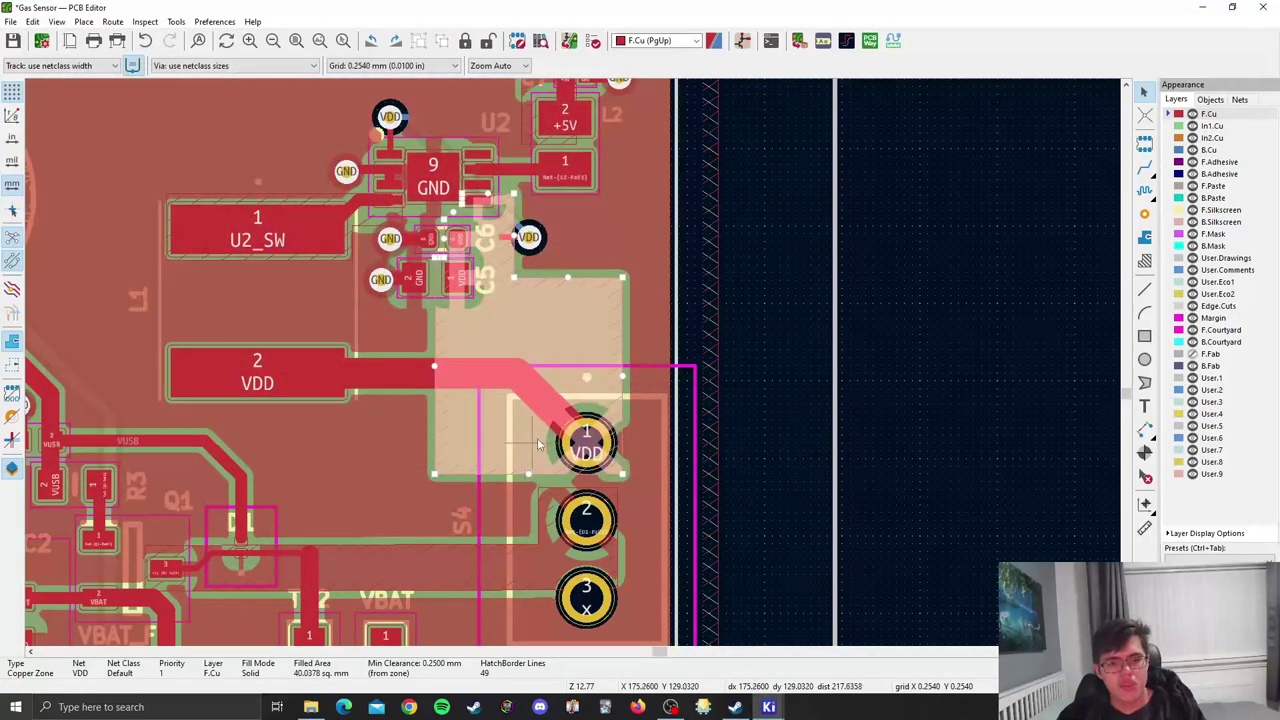
click(787, 305)
scroll(786, 302, up, 3)
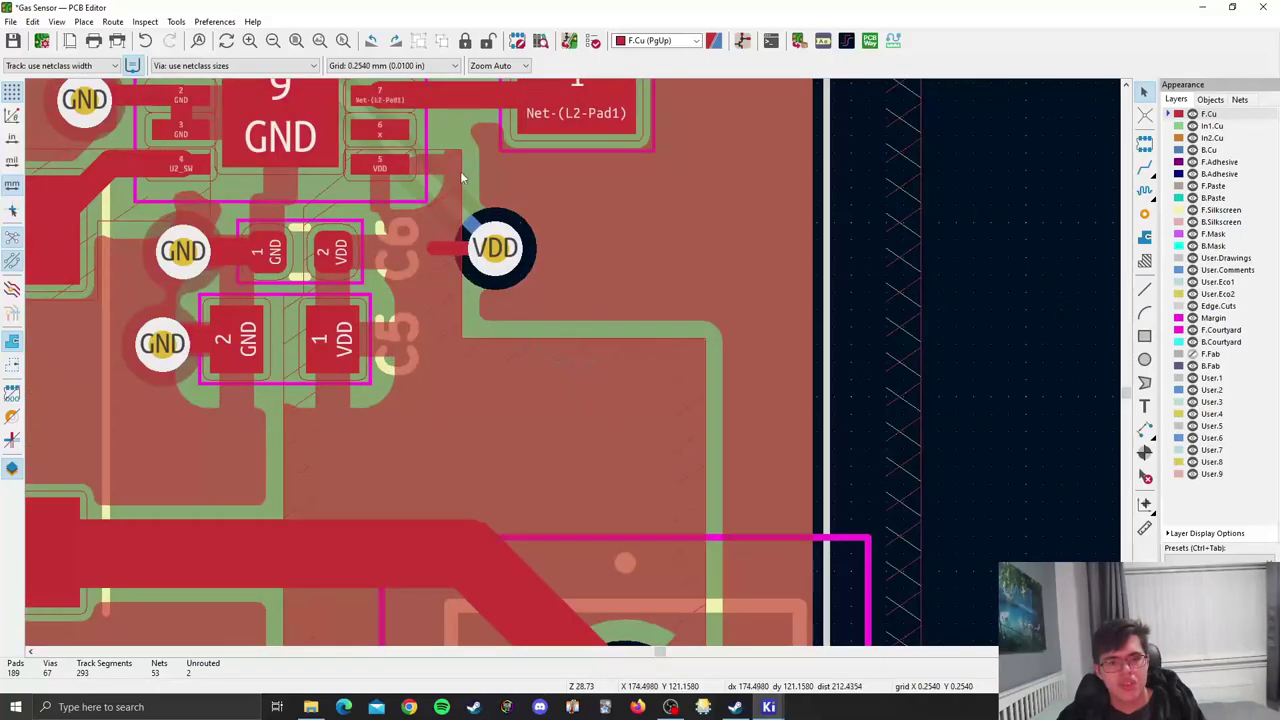
Step: Inspect regulator U3 with its +5V input capacitors, C11 and the +3V3 vias and test pad
scroll(572, 361, down, 1)
scroll(572, 365, down, 2)
middle_drag(572, 365, 828, 440)
scroll(900, 160, up, 2)
middle_drag(521, 473, 489, 547)
middle_drag(359, 303, 379, 525)
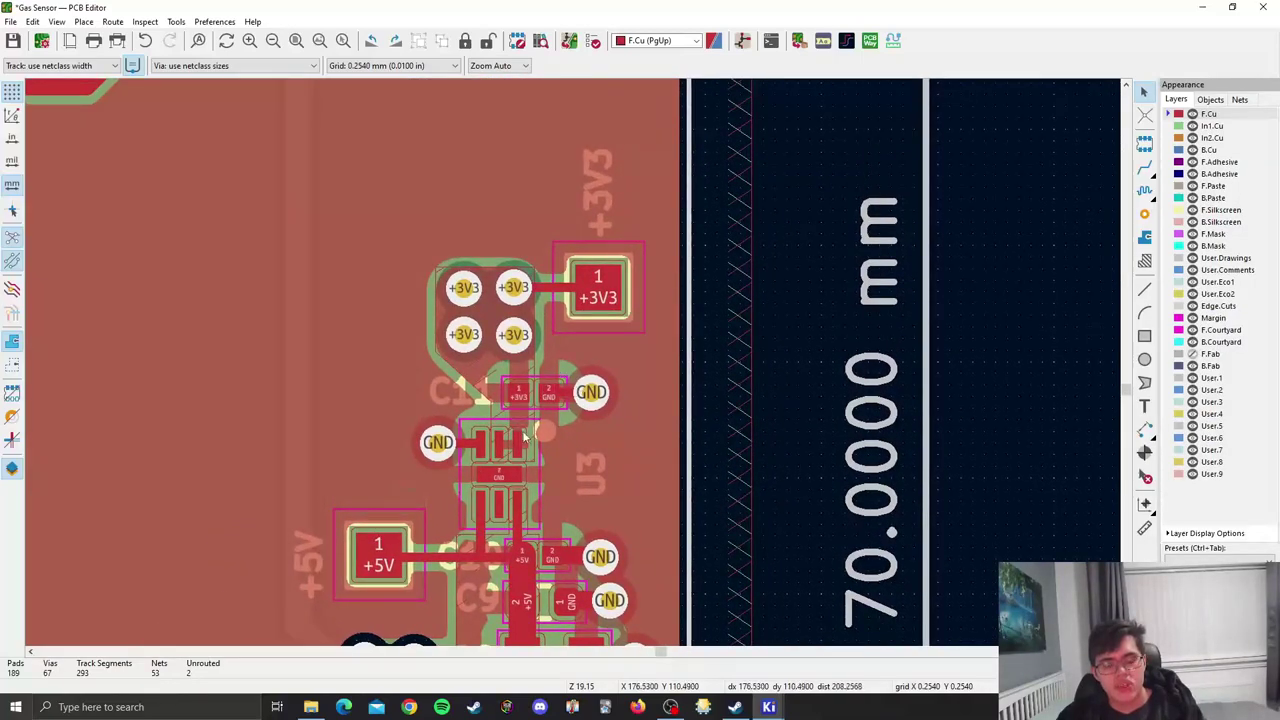
scroll(527, 423, down, 3)
scroll(572, 362, up, 1)
middle_drag(572, 362, 749, 175)
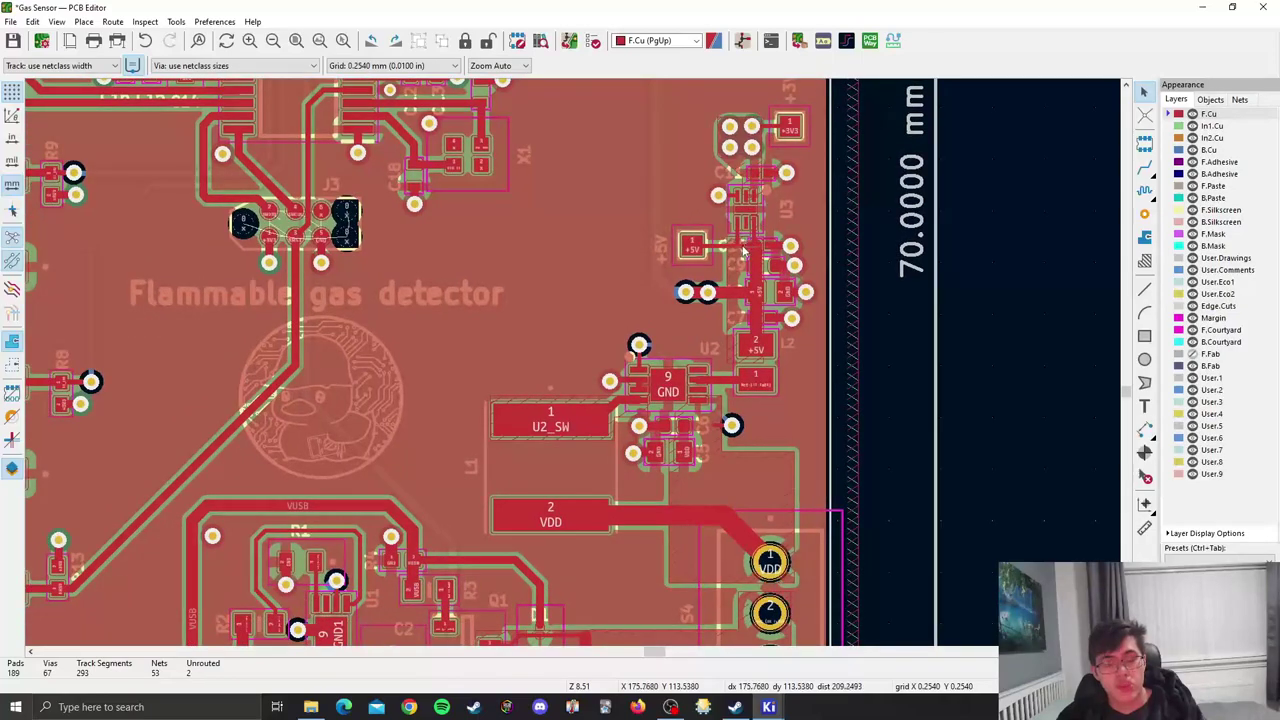
scroll(743, 255, up, 4)
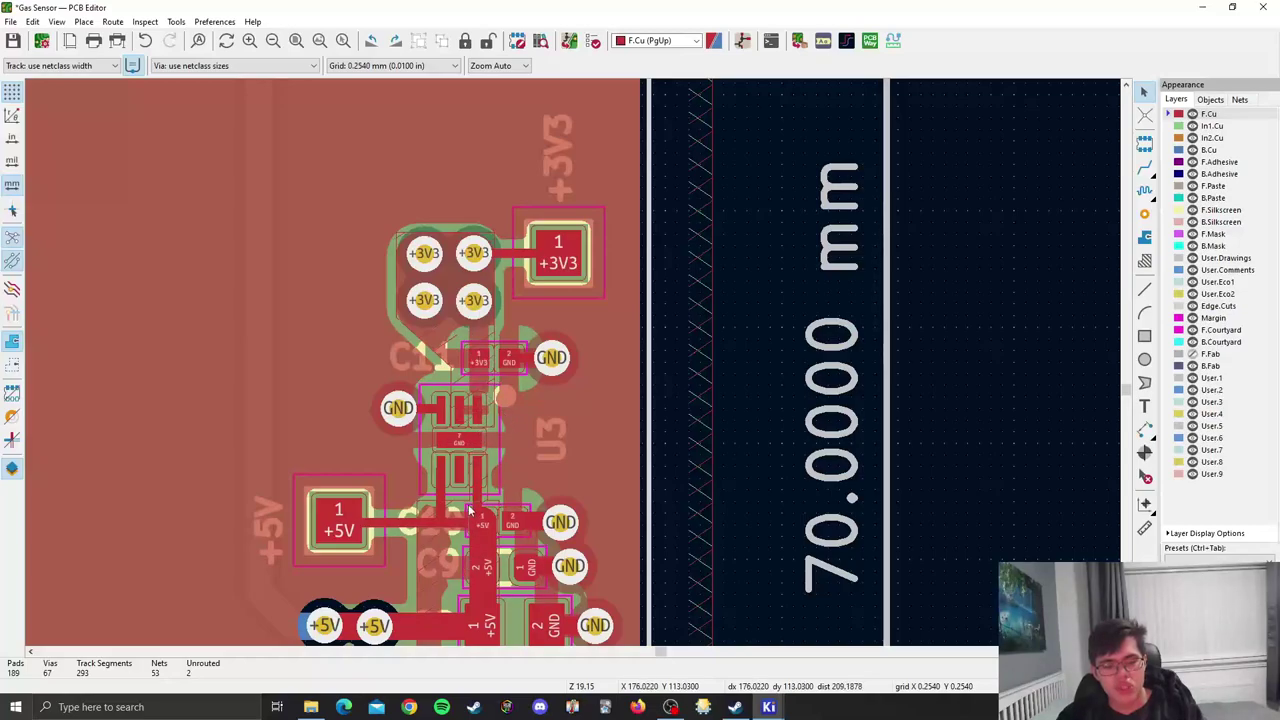
scroll(490, 390, up, 4)
scroll(597, 248, down, 8)
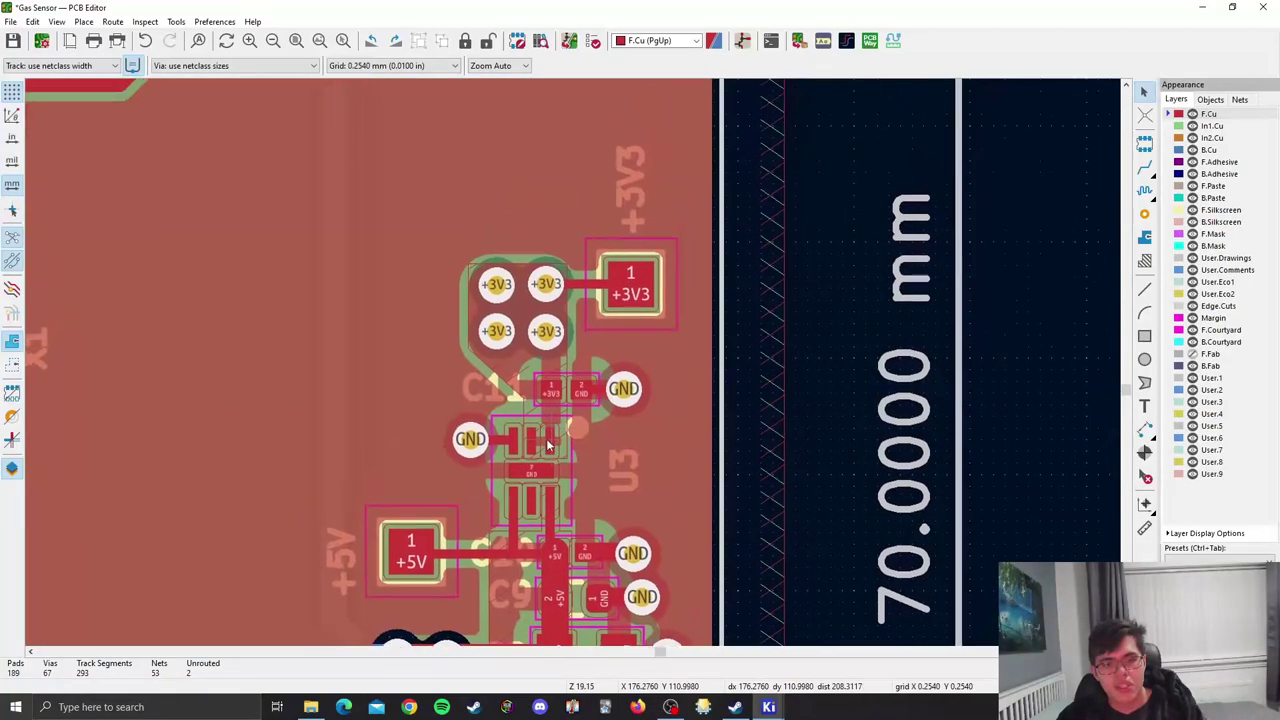
Step: Examine microcontroller U5 with its +3V3 decoupling capacitors, surrounding signal tracks and programming connector J3
scroll(446, 371, down, 2)
middle_drag(428, 472, 523, 581)
scroll(538, 470, up, 3)
middle_drag(540, 348, 632, 527)
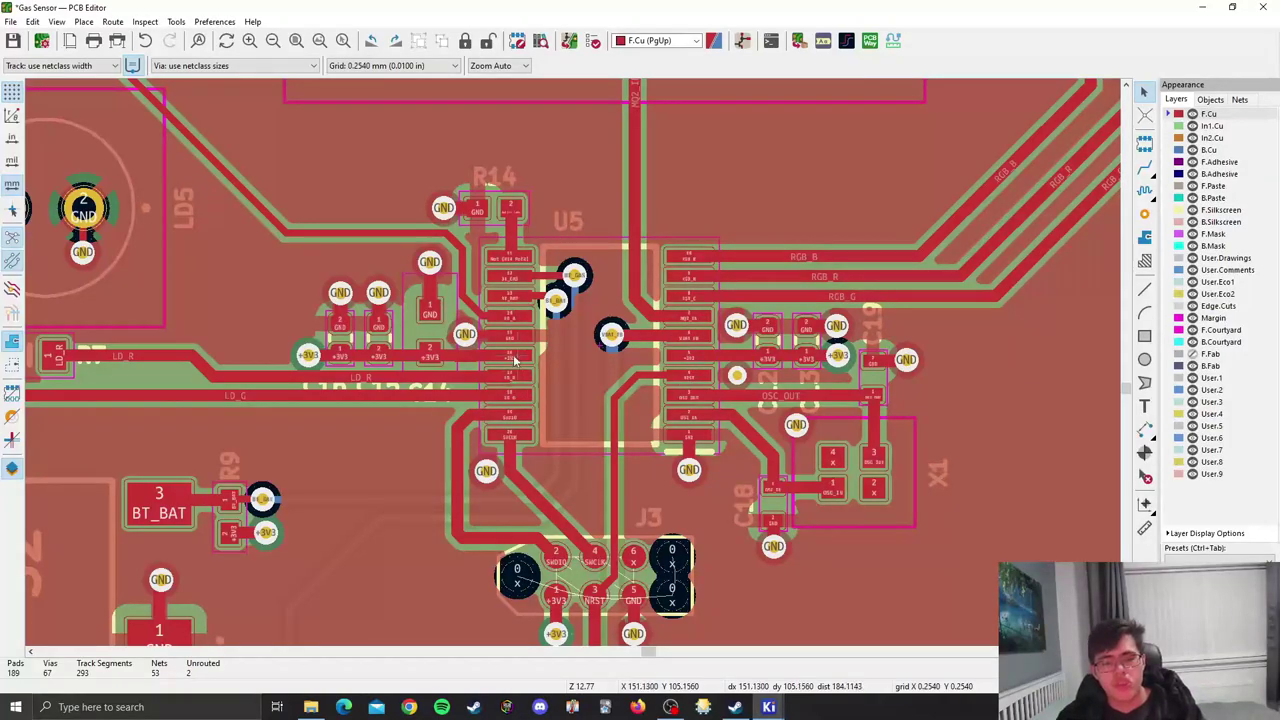
scroll(526, 376, up, 2)
scroll(576, 366, down, 4)
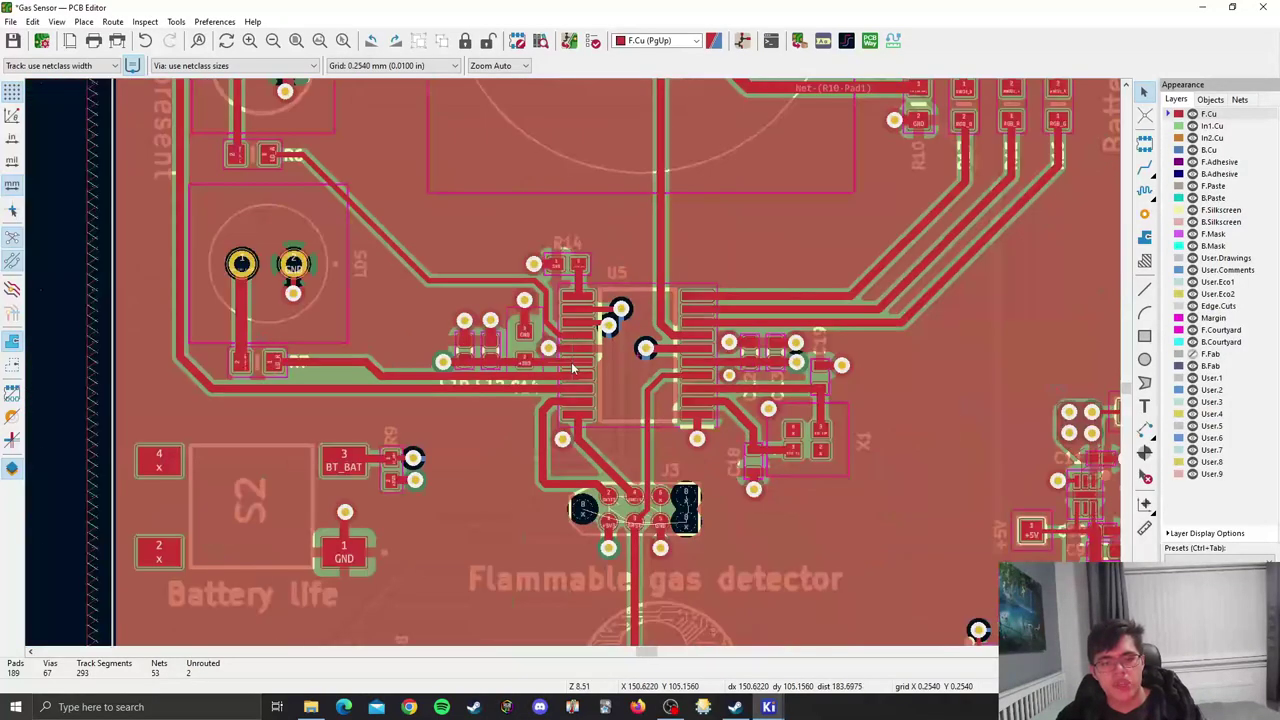
scroll(614, 441, up, 2)
middle_drag(700, 366, 706, 468)
middle_drag(638, 424, 502, 245)
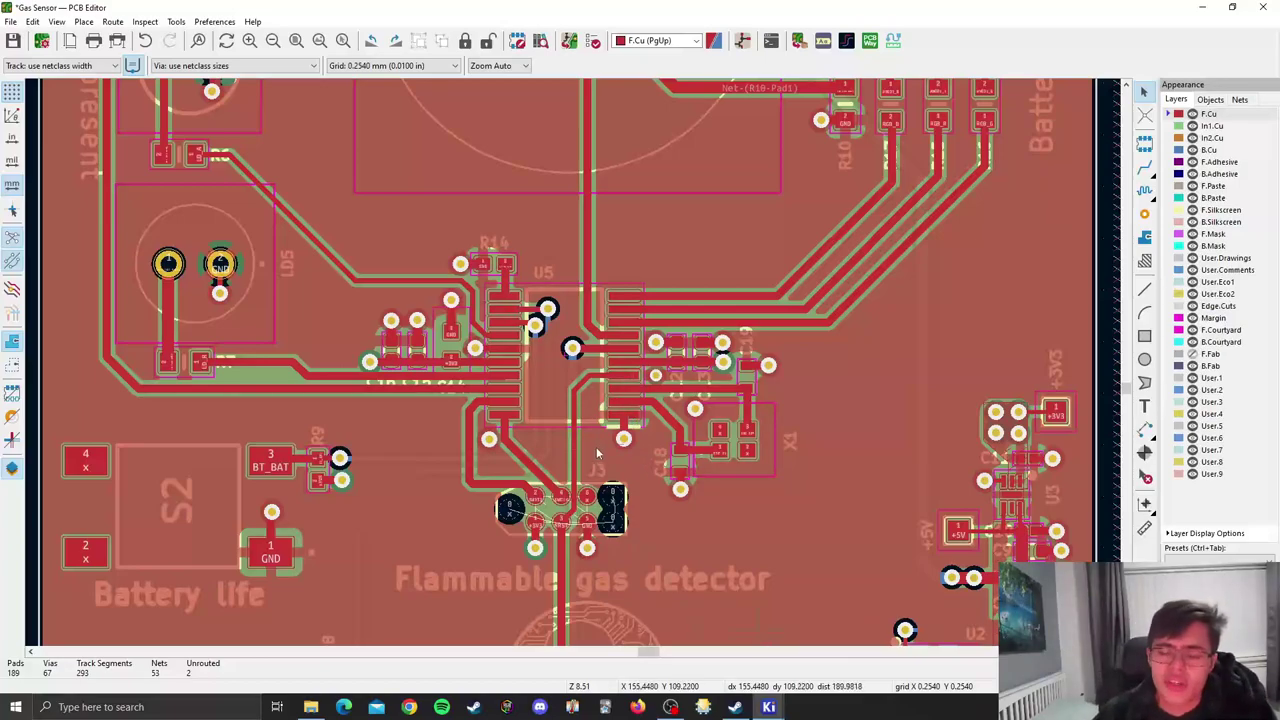
scroll(597, 448, down, 4)
scroll(574, 366, up, 4)
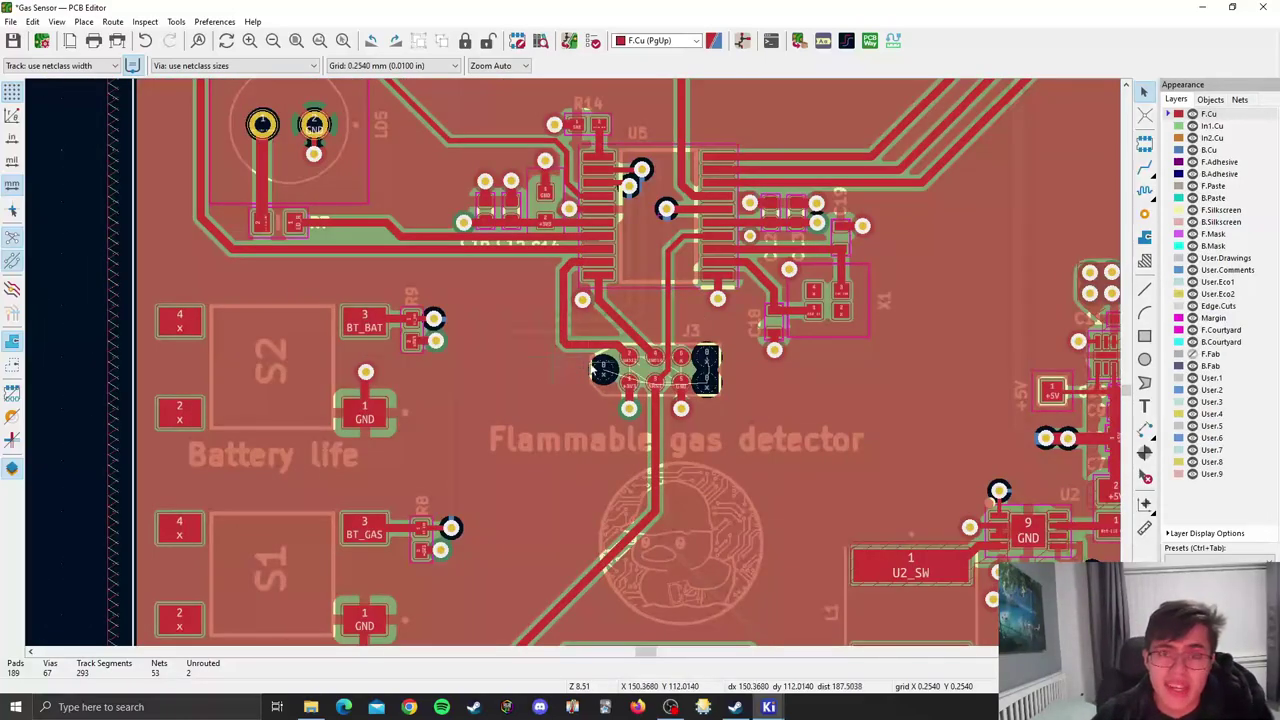
Step: Examine the SWDIO, SWCLK and NRST tracks between microcontroller U5 and programming connector J3
scroll(535, 315, up, 3)
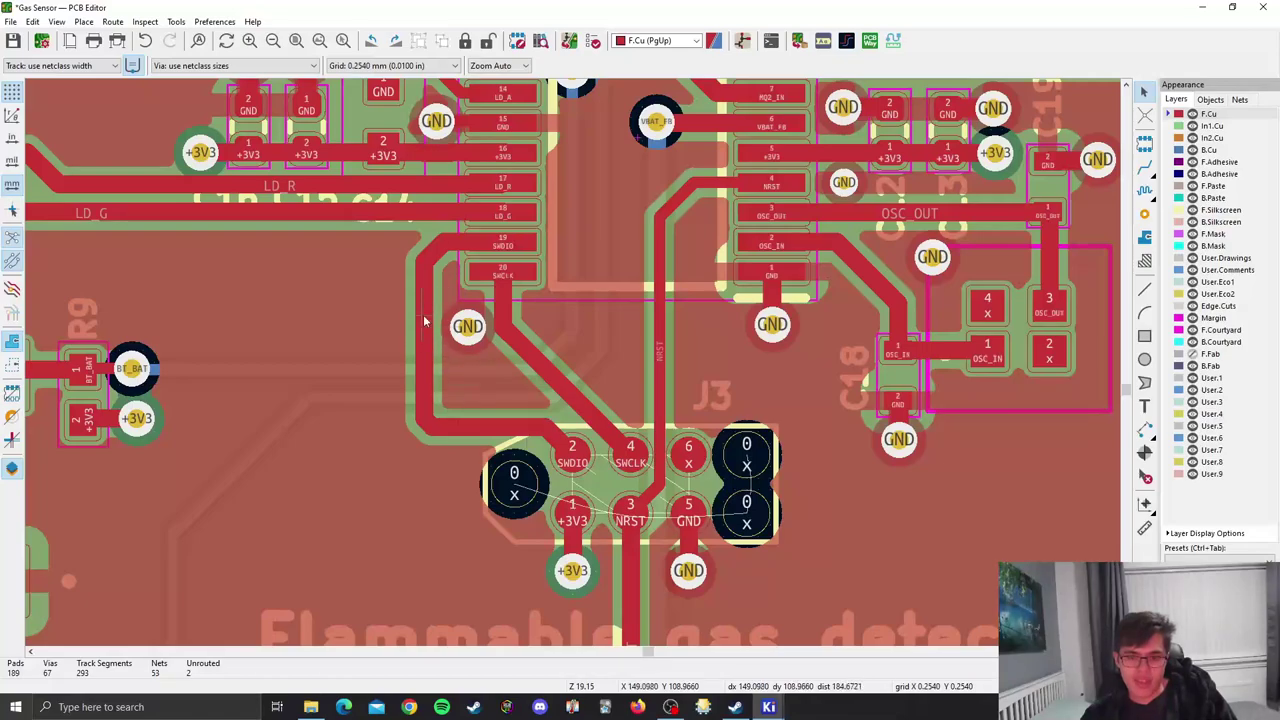
middle_drag(447, 297, 352, 436)
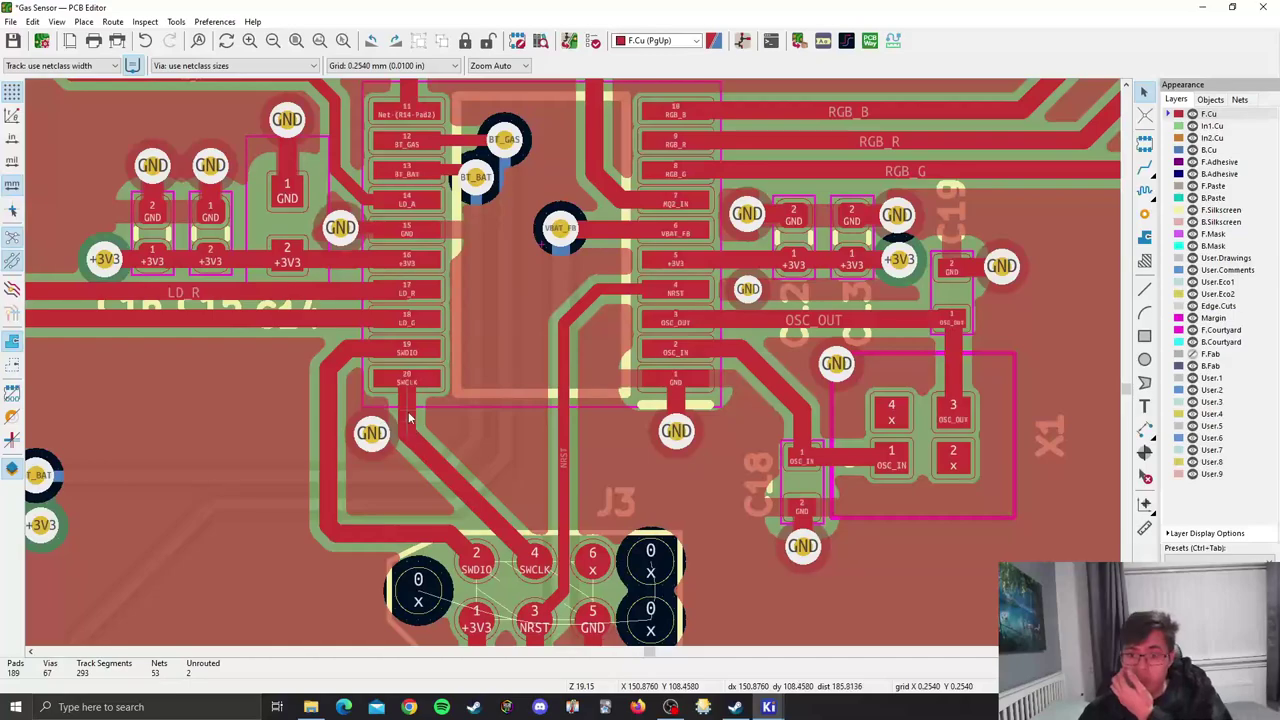
scroll(414, 398, down, 5)
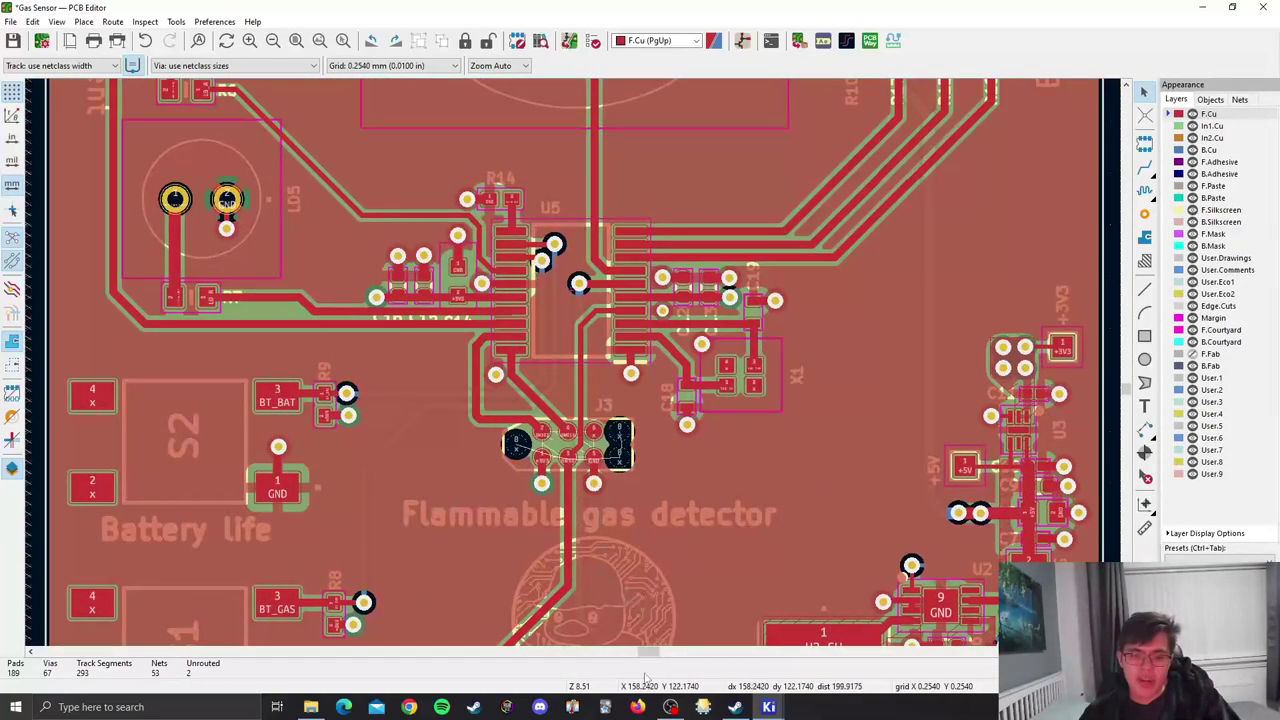
scroll(504, 396, up, 7)
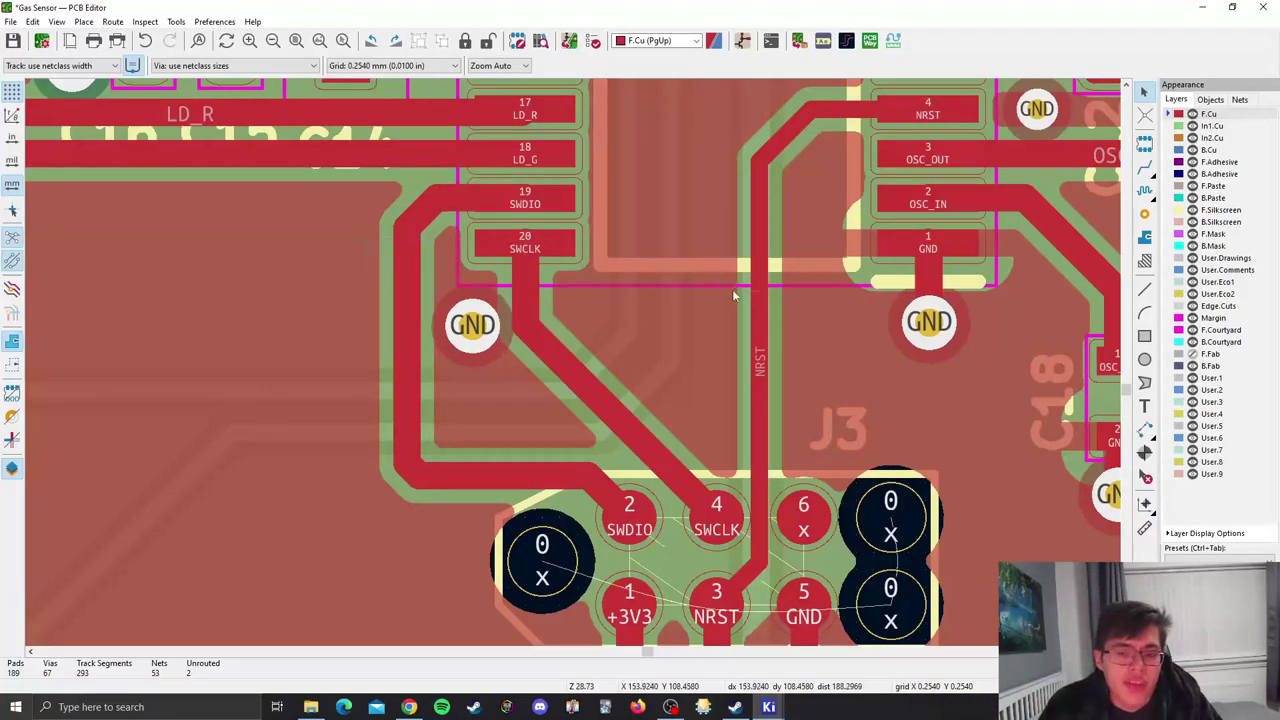
scroll(518, 326, down, 3)
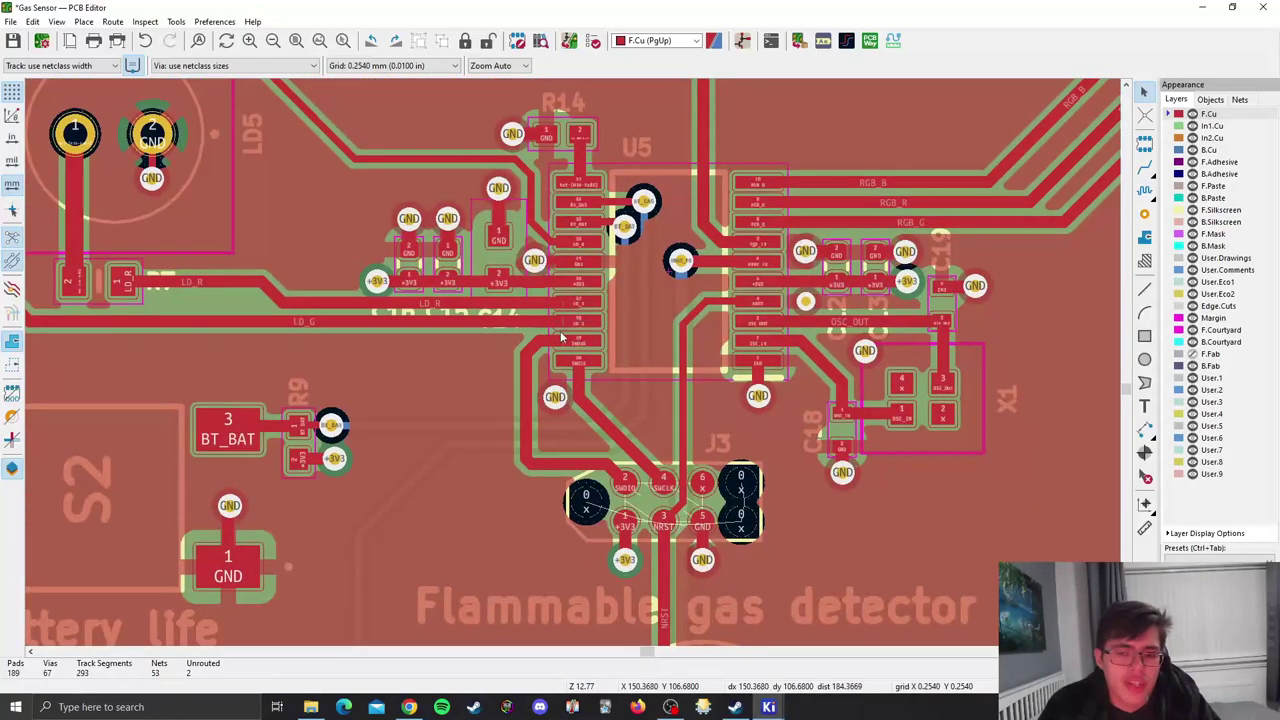
Step: Trace the LED and MQ2_IN tracks from LD3, LD4, LD5 and gas sensor U4 to microcontroller U5
middle_drag(582, 340, 706, 381)
middle_drag(636, 242, 734, 330)
middle_drag(593, 319, 639, 421)
middle_drag(440, 378, 426, 552)
scroll(496, 356, down, 1)
middle_drag(574, 349, 536, 359)
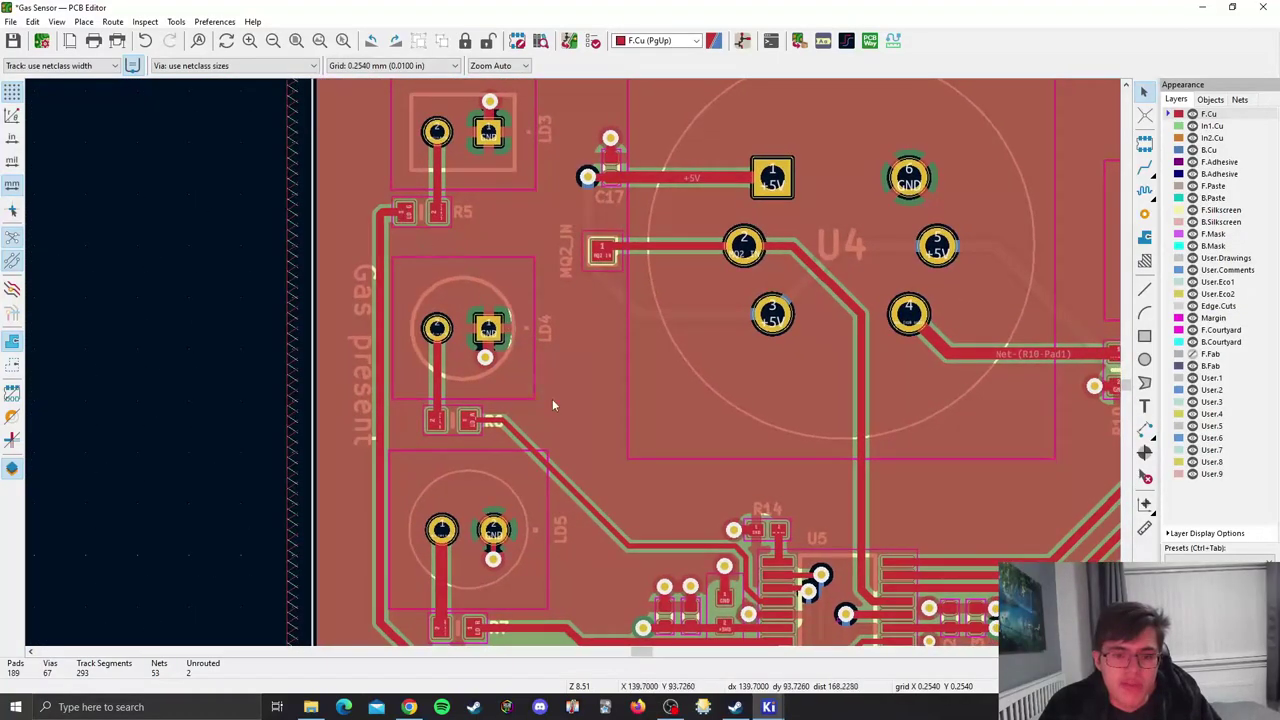
middle_drag(562, 434, 486, 358)
middle_drag(715, 426, 564, 383)
scroll(595, 394, up, 3)
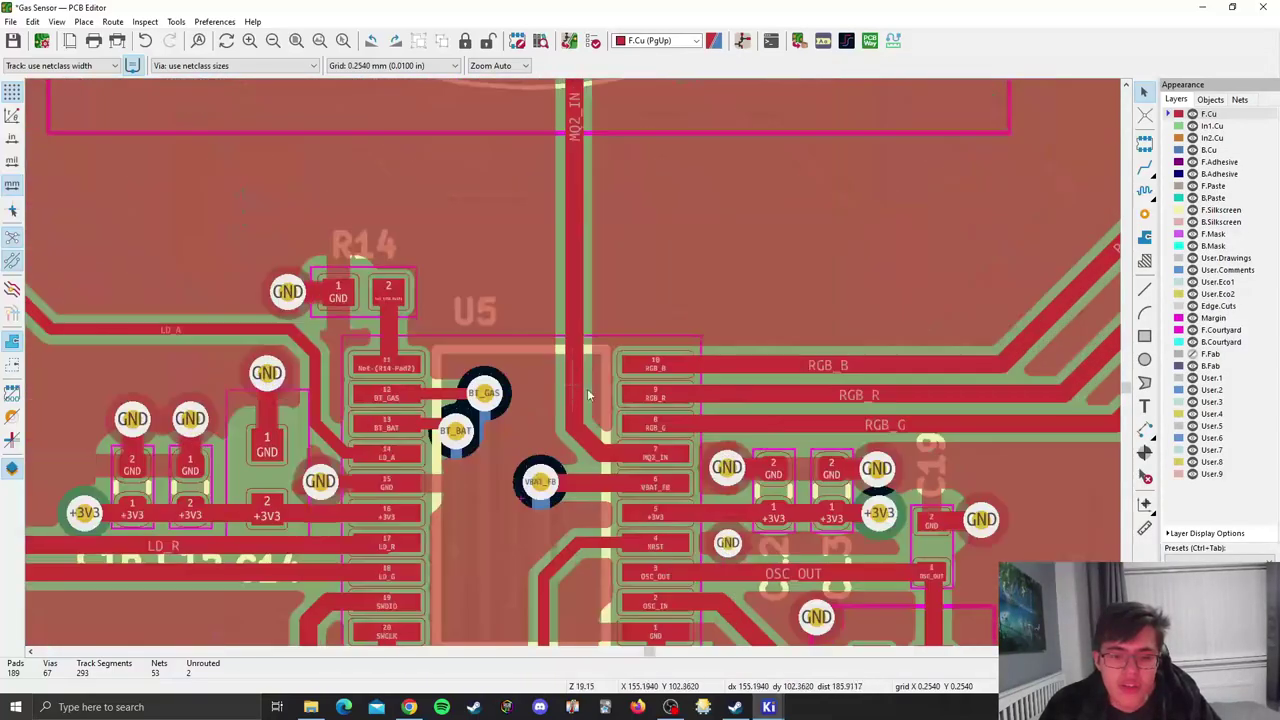
scroll(595, 475, down, 3)
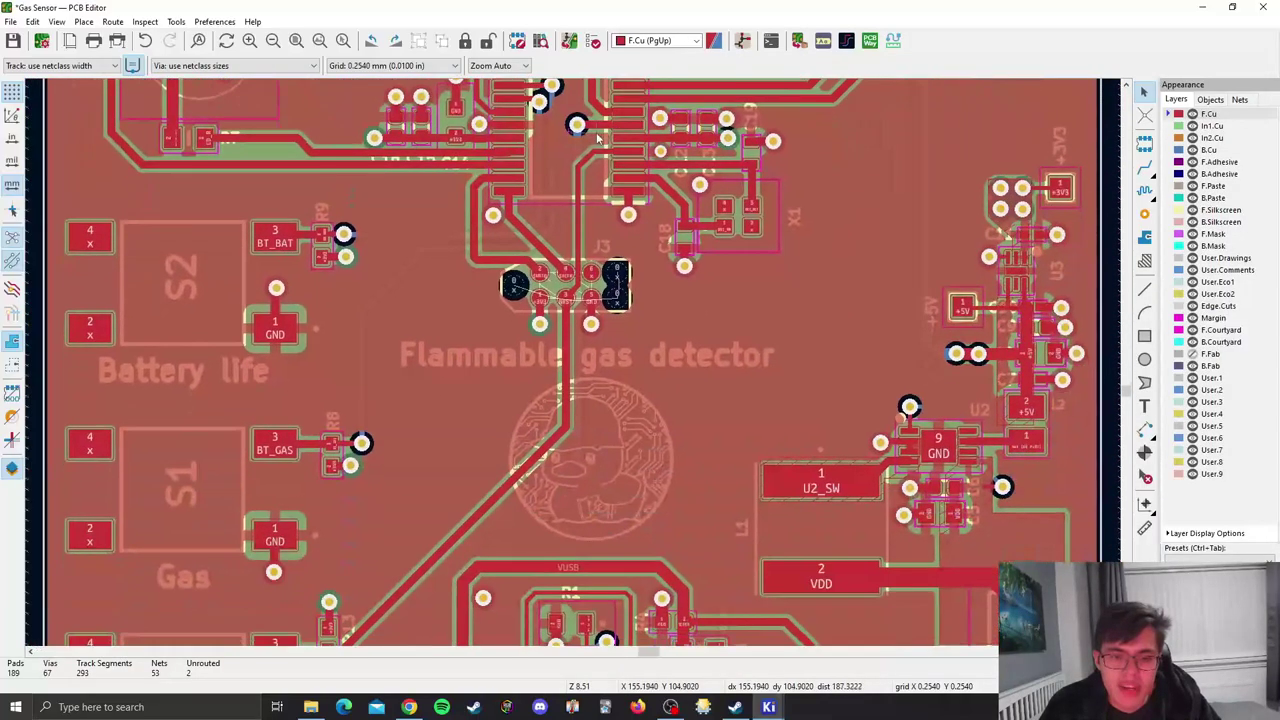
scroll(577, 403, down, 4)
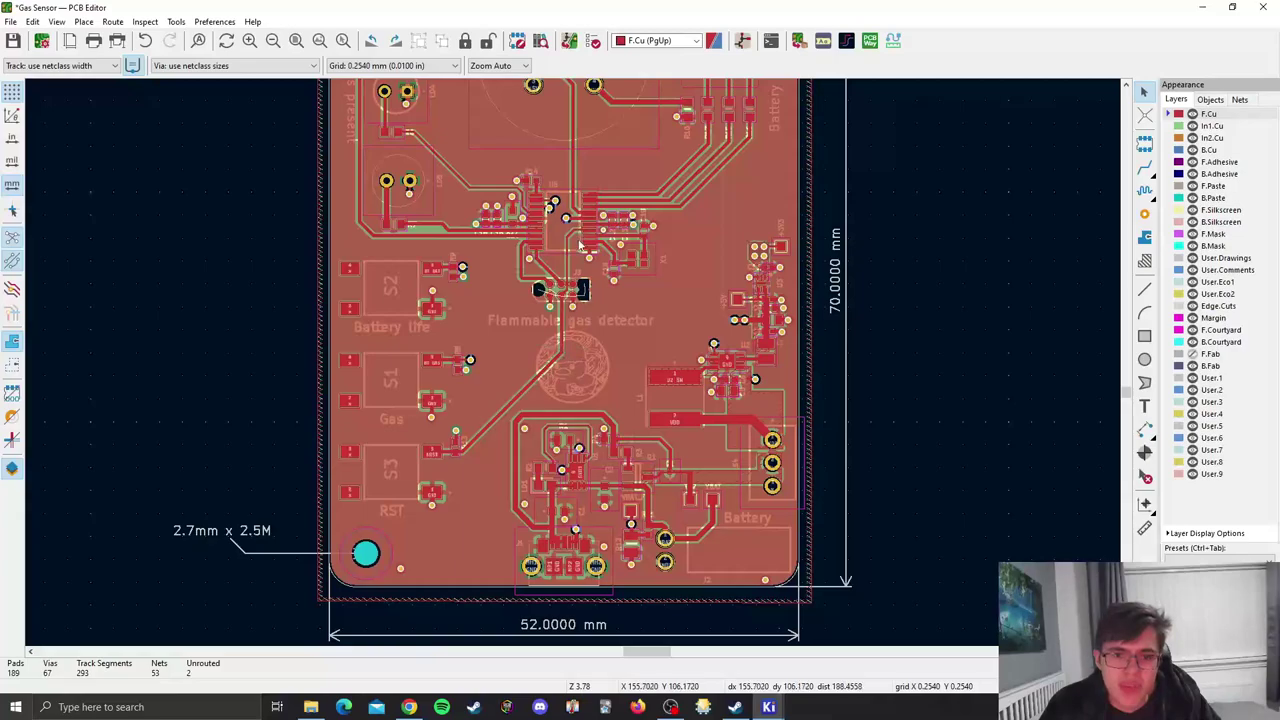
Step: Inspect the VUSB and VBAT tracks and GND1 vias around U1, USB connector J1 and capacitors C1 and C2
scroll(584, 440, up, 5)
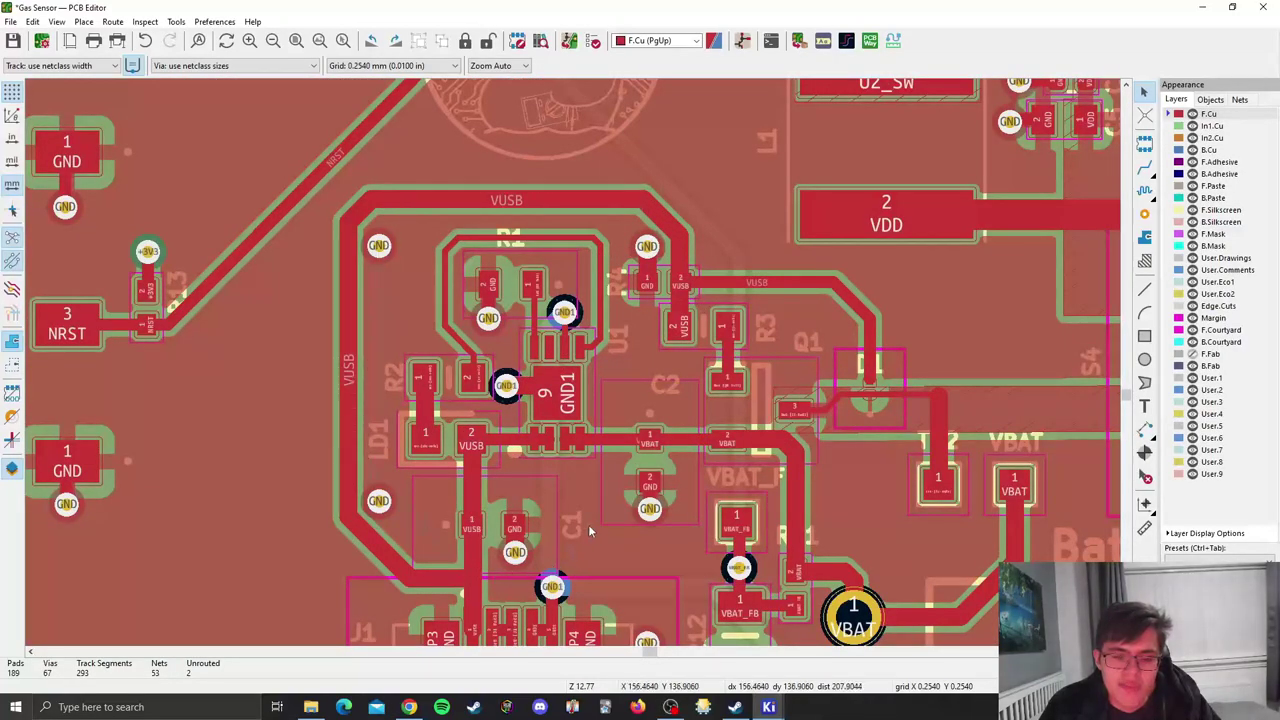
scroll(787, 302, down, 2)
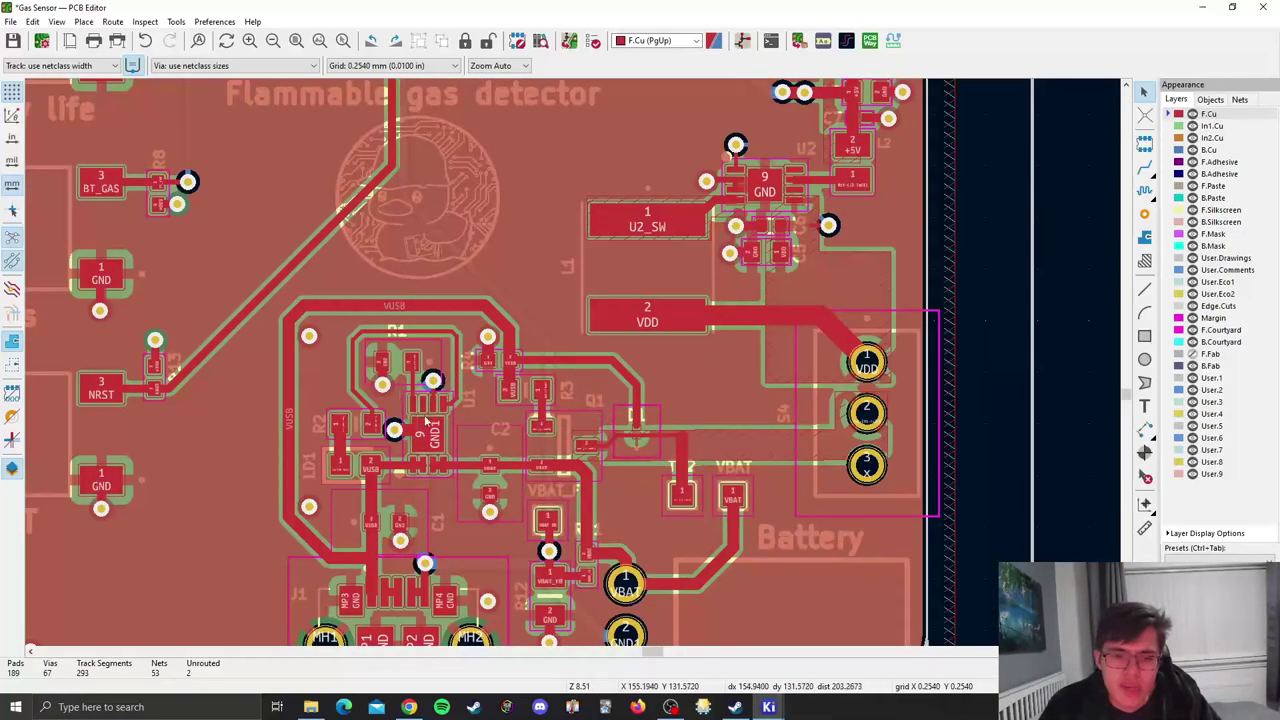
scroll(434, 424, down, 3)
scroll(572, 361, up, 6)
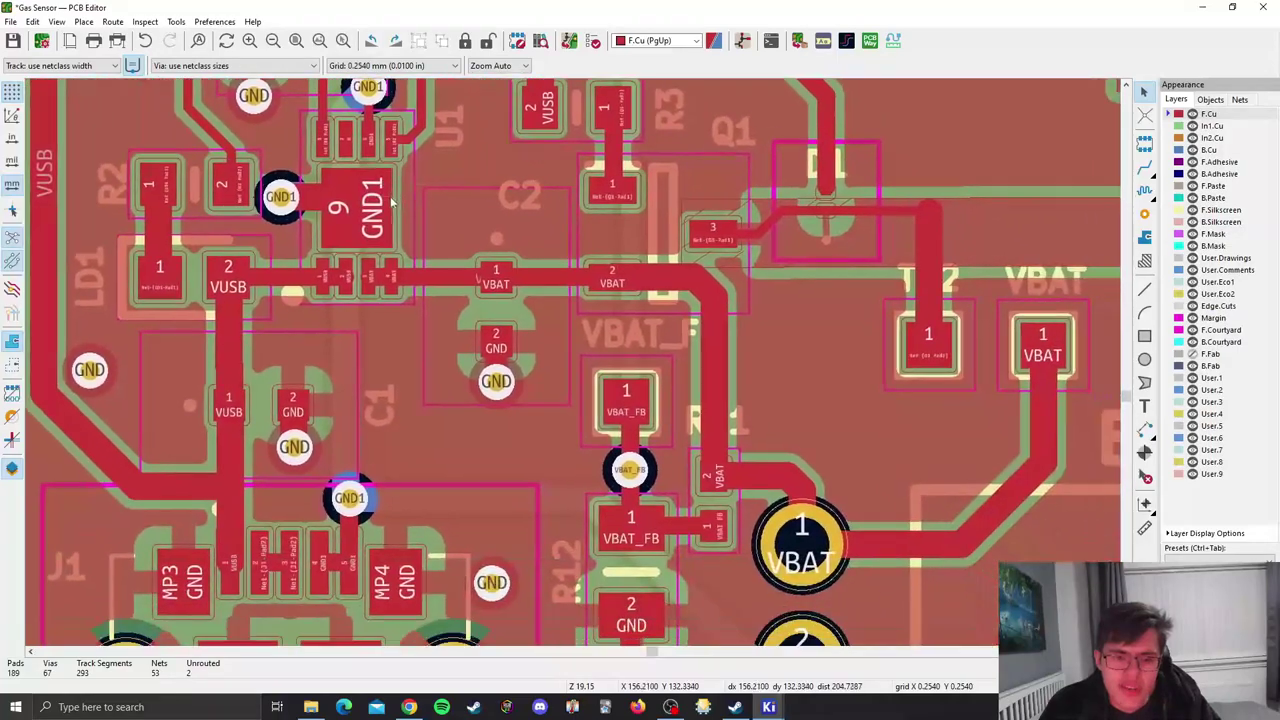
middle_drag(389, 203, 470, 202)
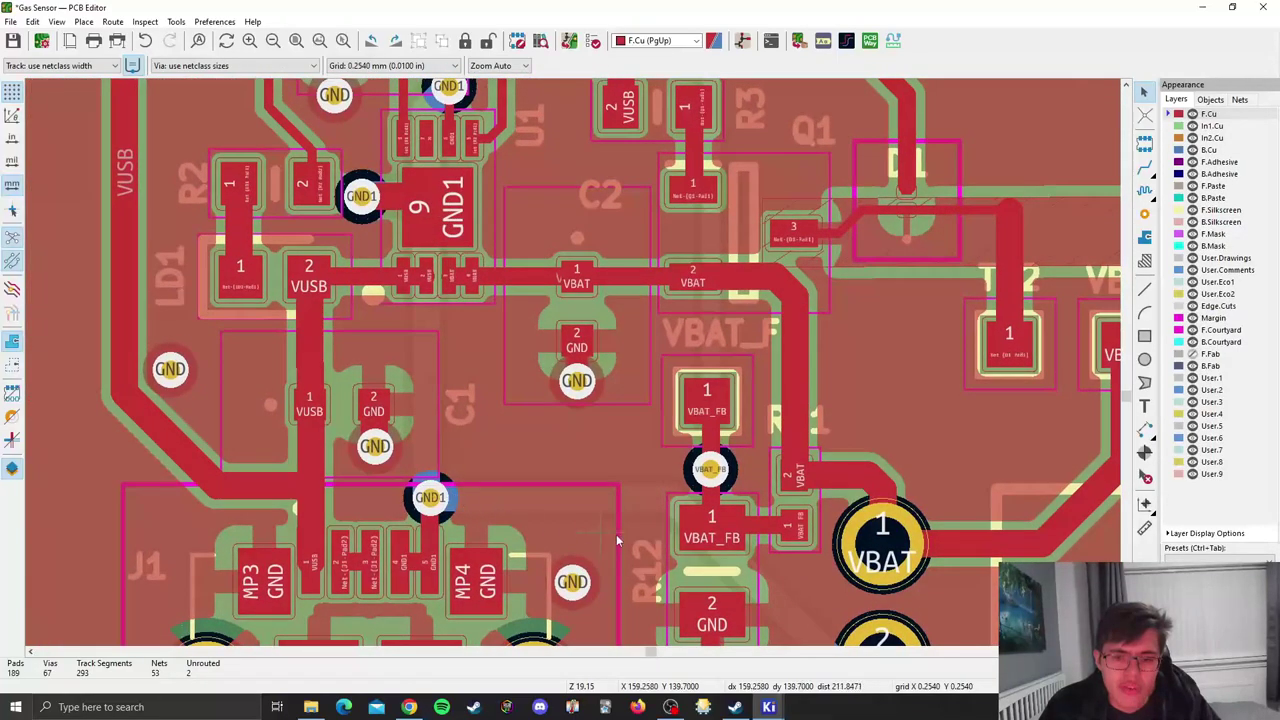
middle_drag(617, 540, 680, 507)
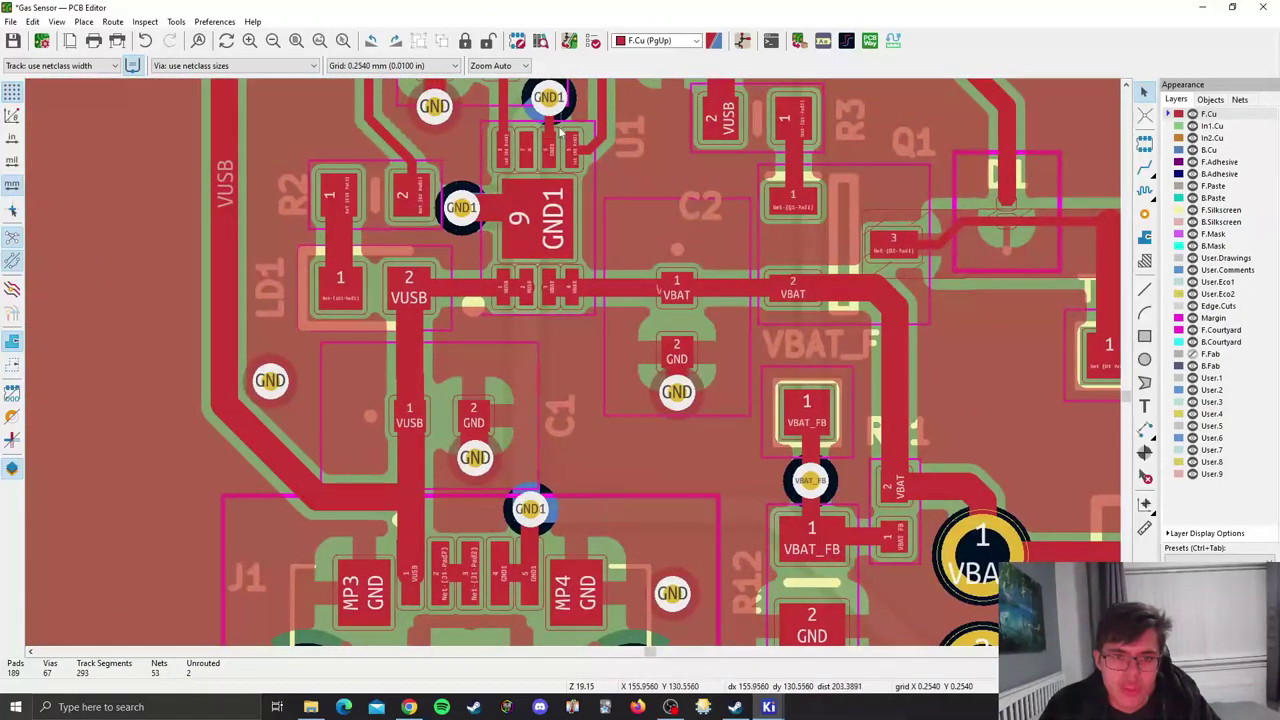
scroll(610, 393, down, 5)
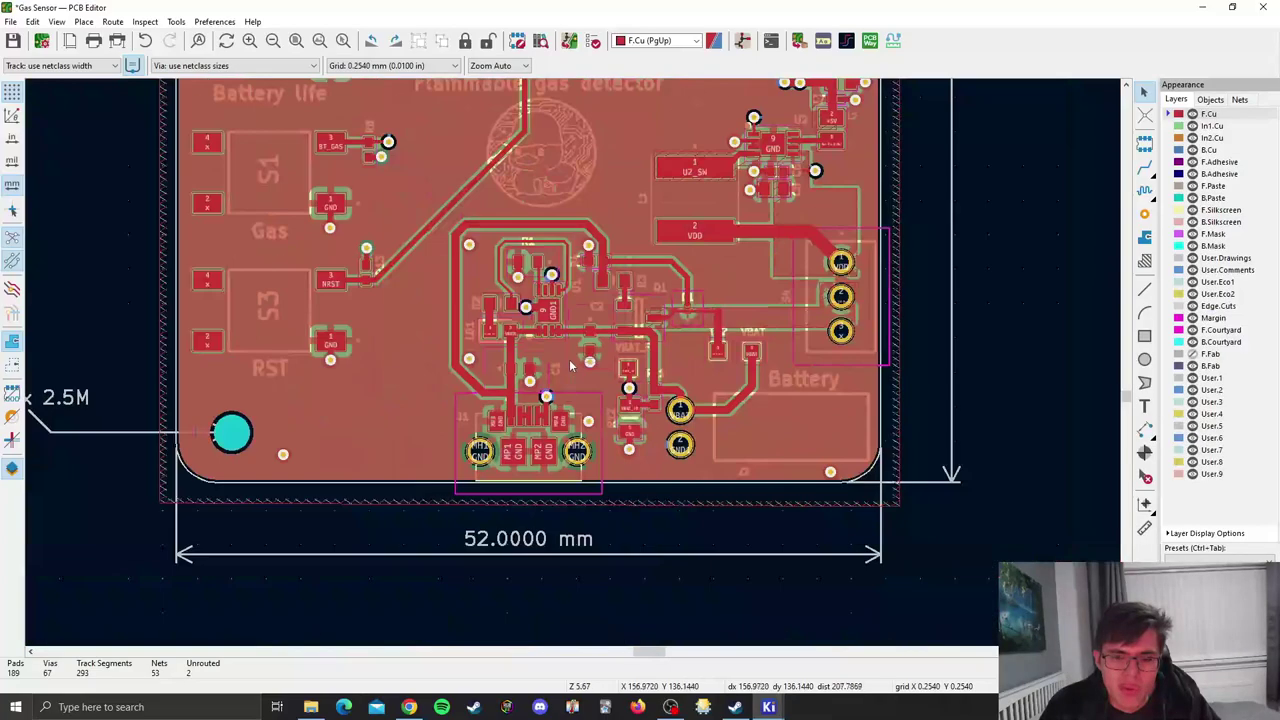
Step: Examine the +3V3 decoupling capacitors and the ground via at pin 15 of microcontroller U5
middle_drag(573, 244, 599, 350)
middle_drag(573, 285, 537, 369)
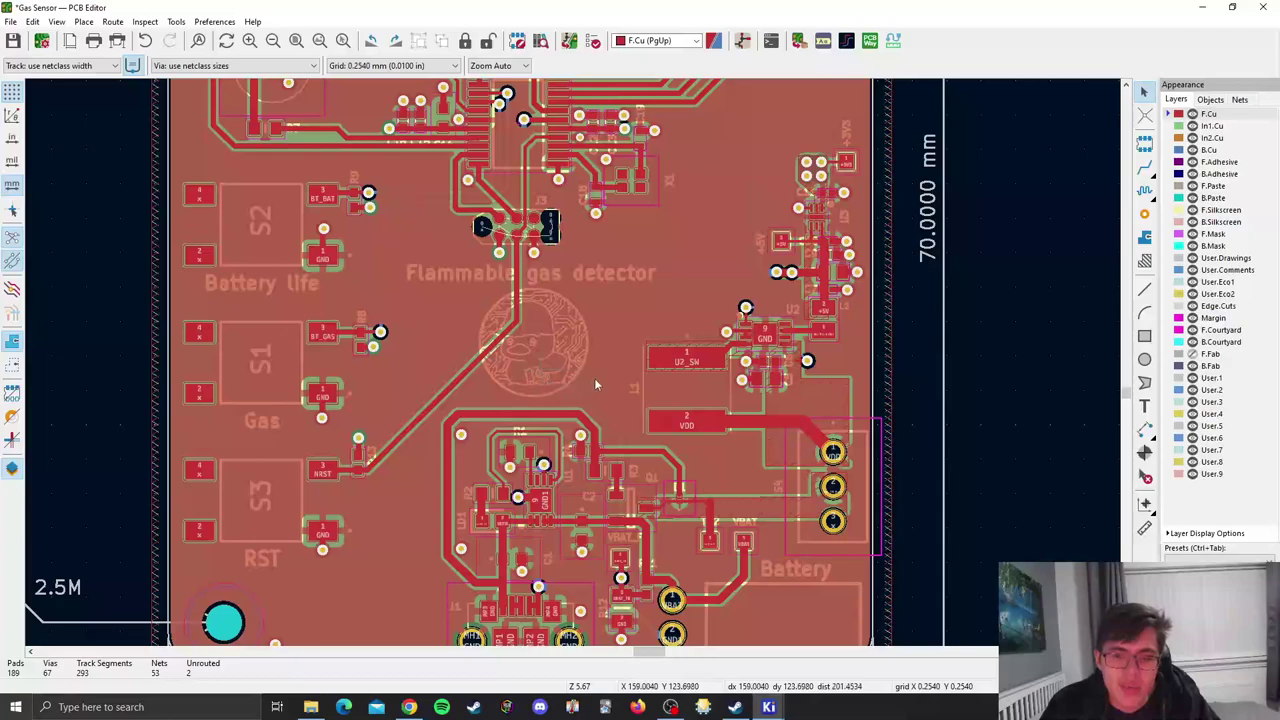
scroll(622, 428, up, 5)
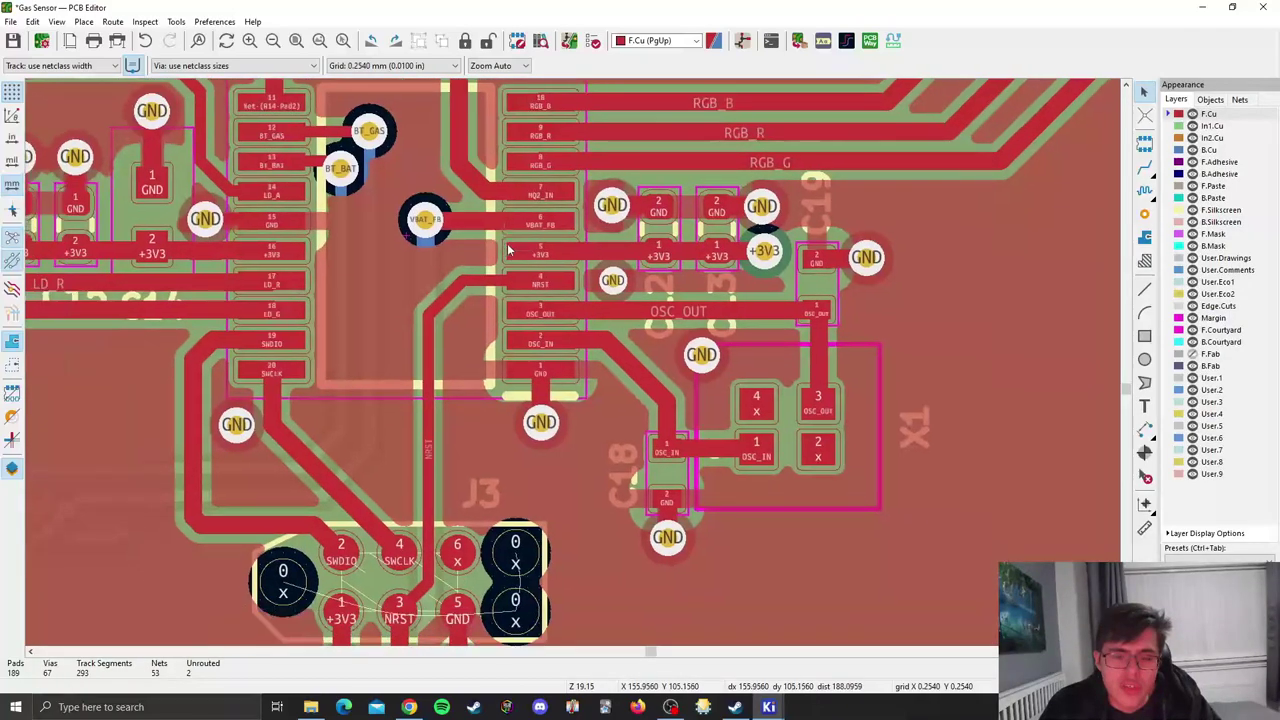
middle_drag(513, 249, 825, 444)
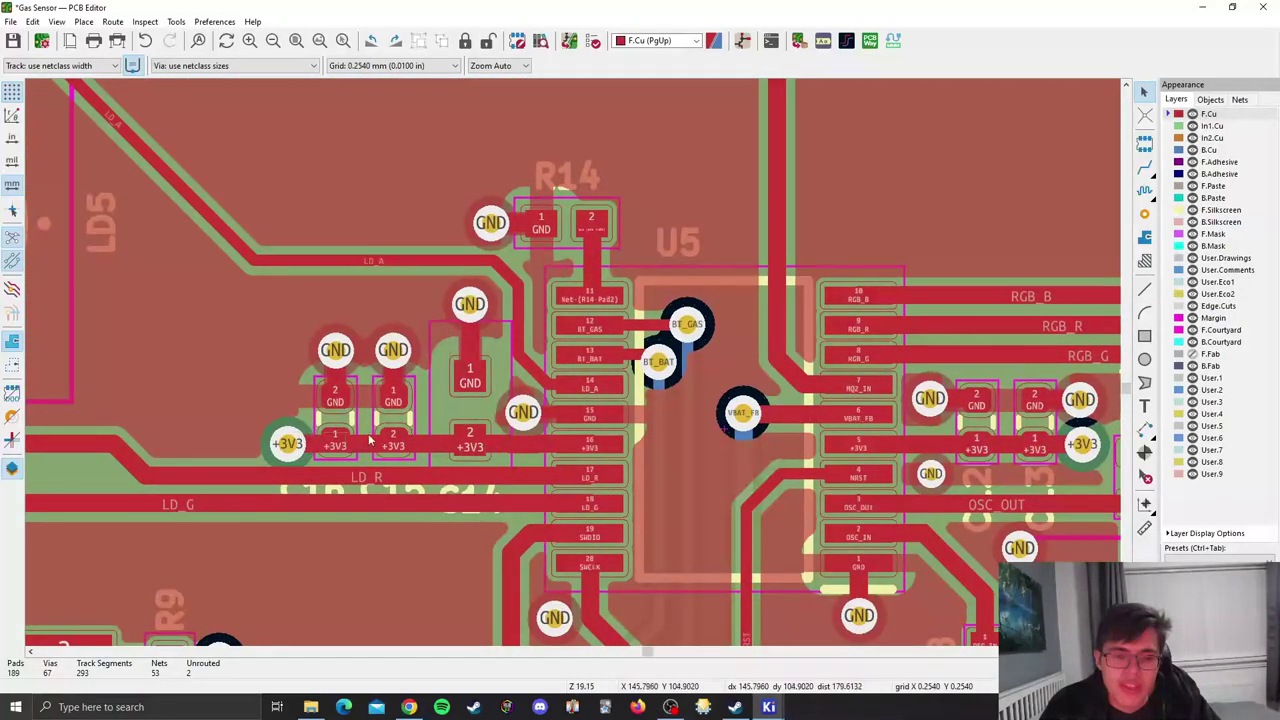
scroll(557, 413, up, 6)
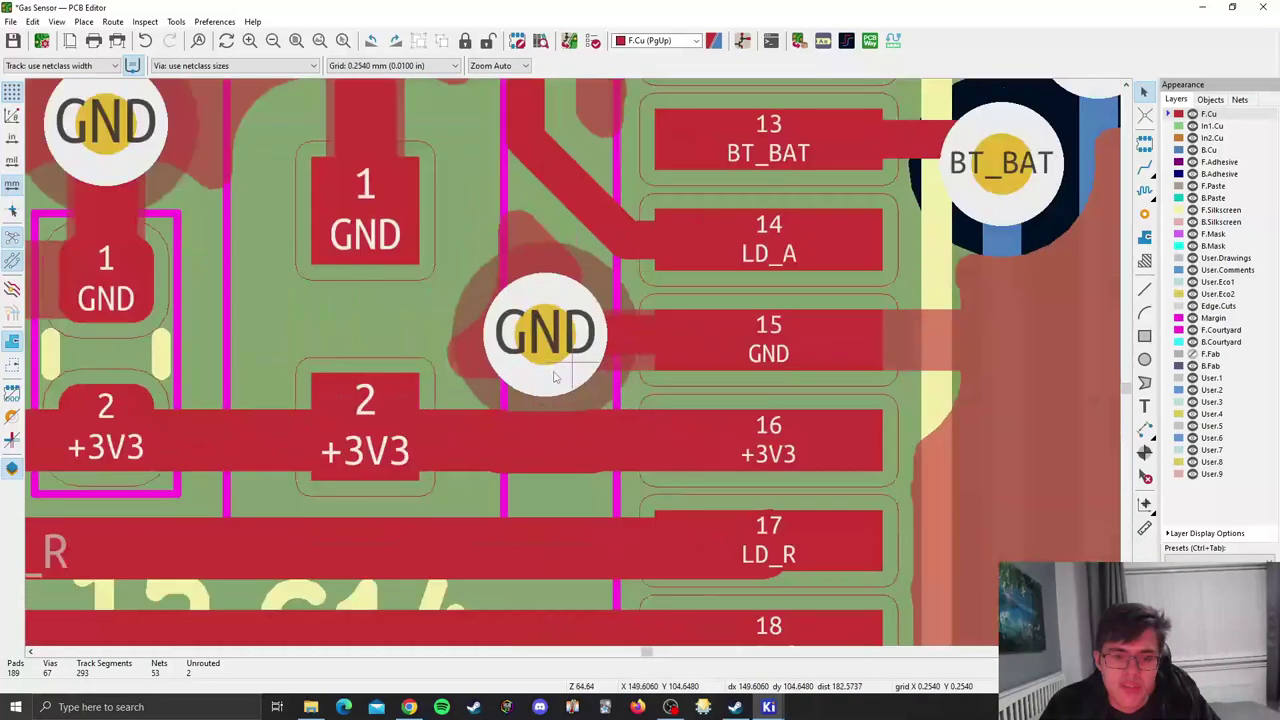
scroll(570, 313, down, 8)
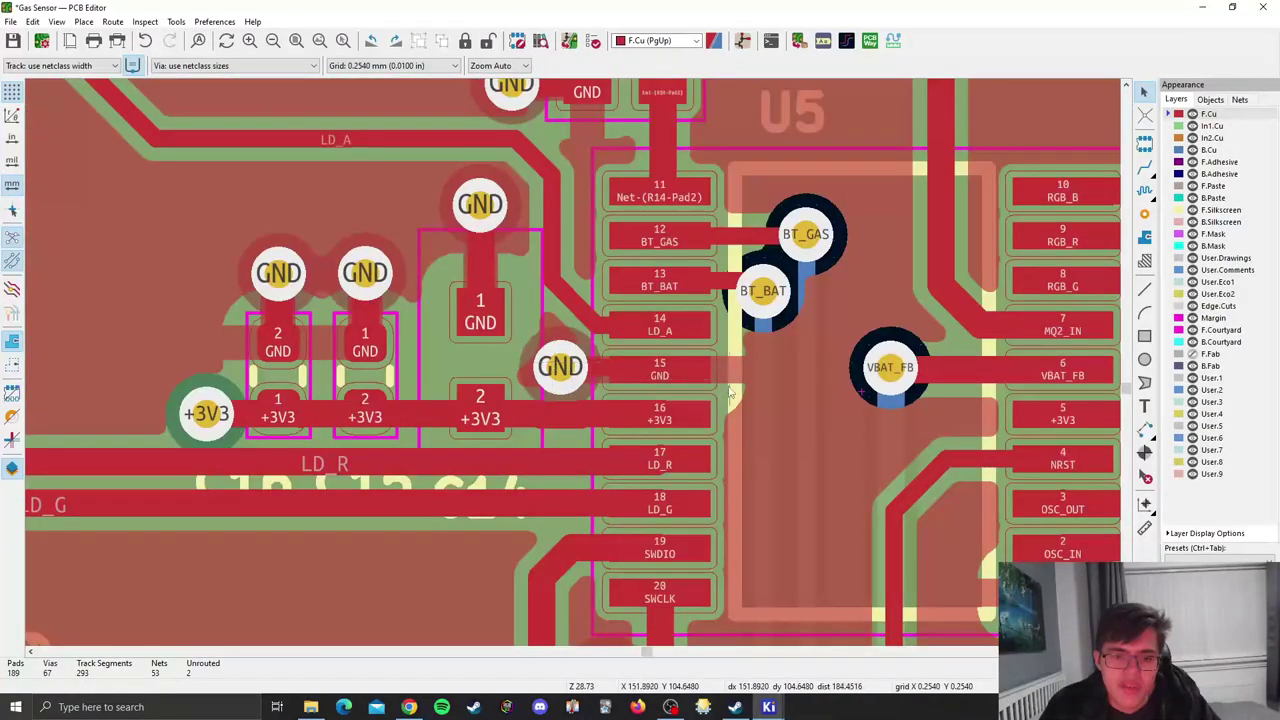
middle_drag(659, 367, 565, 375)
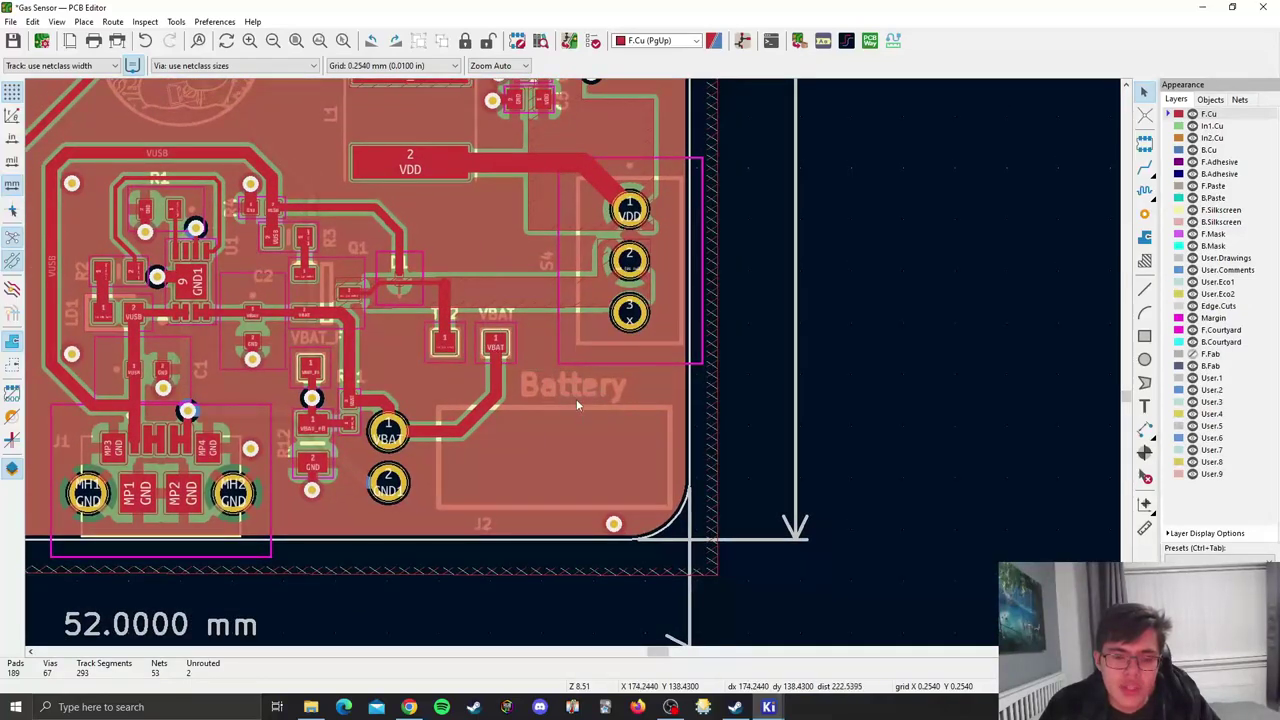
Step: Inspect battery connector J2 with its VBAT track and test pads, and the button switches S1, S2 and S3
scroll(600, 395, up, 1)
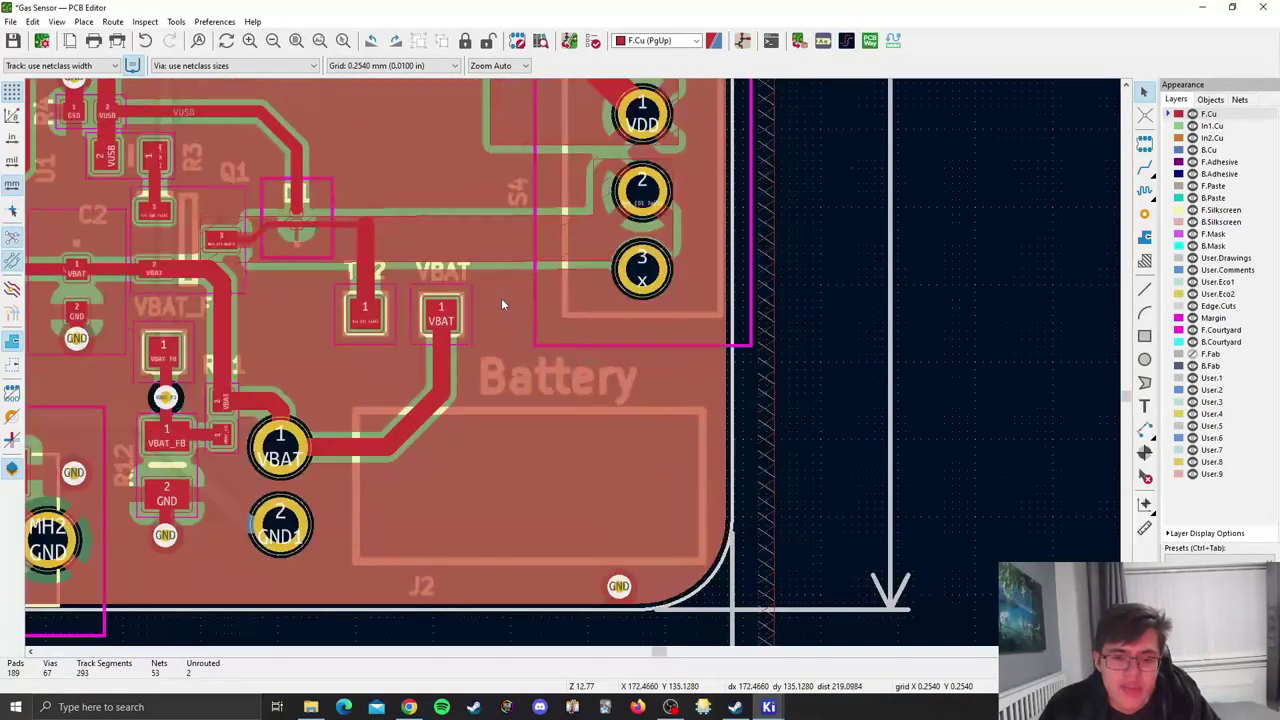
scroll(609, 365, down, 3)
middle_drag(590, 351, 849, 432)
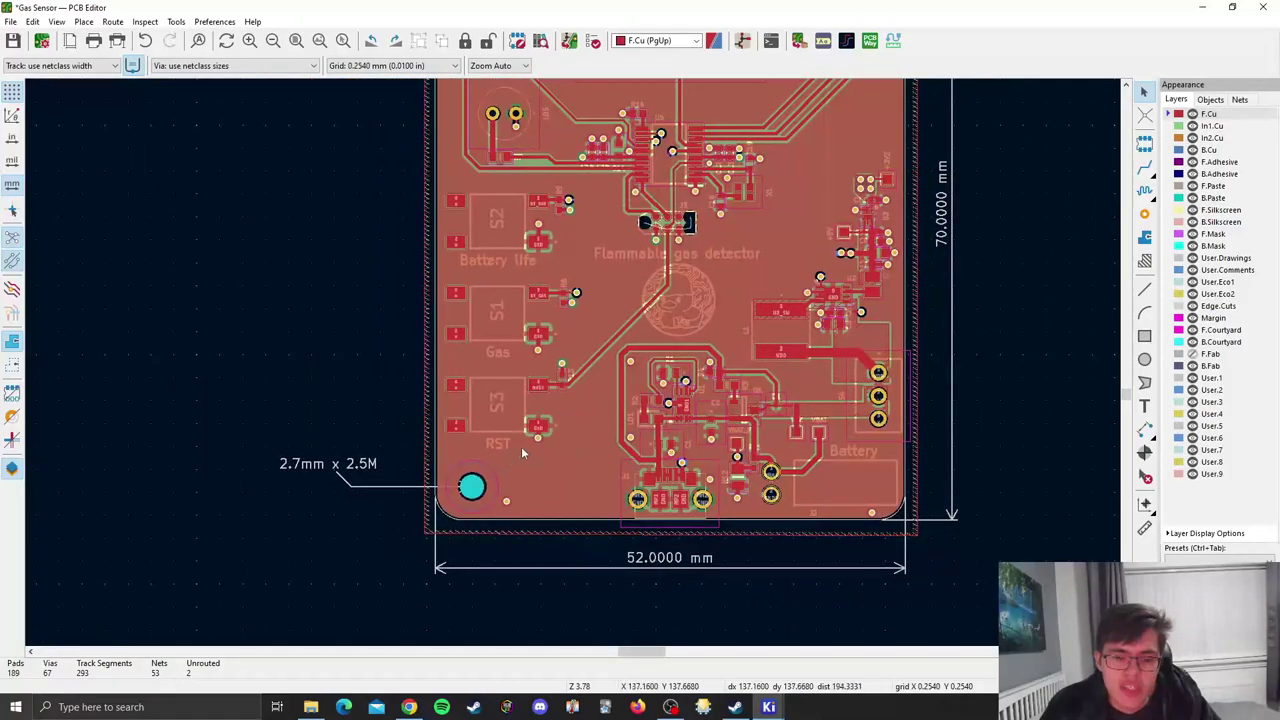
scroll(526, 443, up, 1)
middle_drag(486, 229, 500, 290)
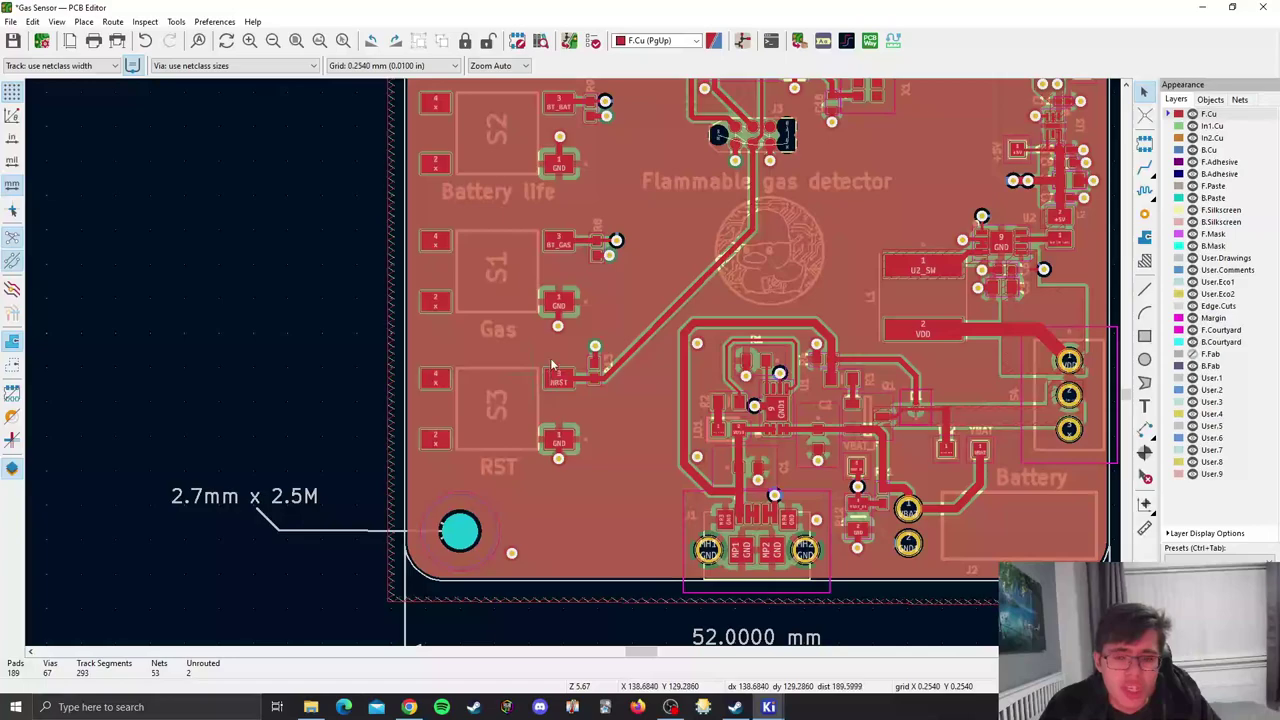
middle_drag(561, 323, 571, 403)
middle_drag(557, 285, 524, 356)
mouse_move(496, 266)
middle_down()
mouse_move(477, 310)
mouse_move(476, 369)
middle_up()
middle_drag(501, 301, 567, 453)
Step: Review the gas-present LEDs LD3 to LD5 with their resistors, sensor U4 and the full board outline
scroll(481, 208, down, 3)
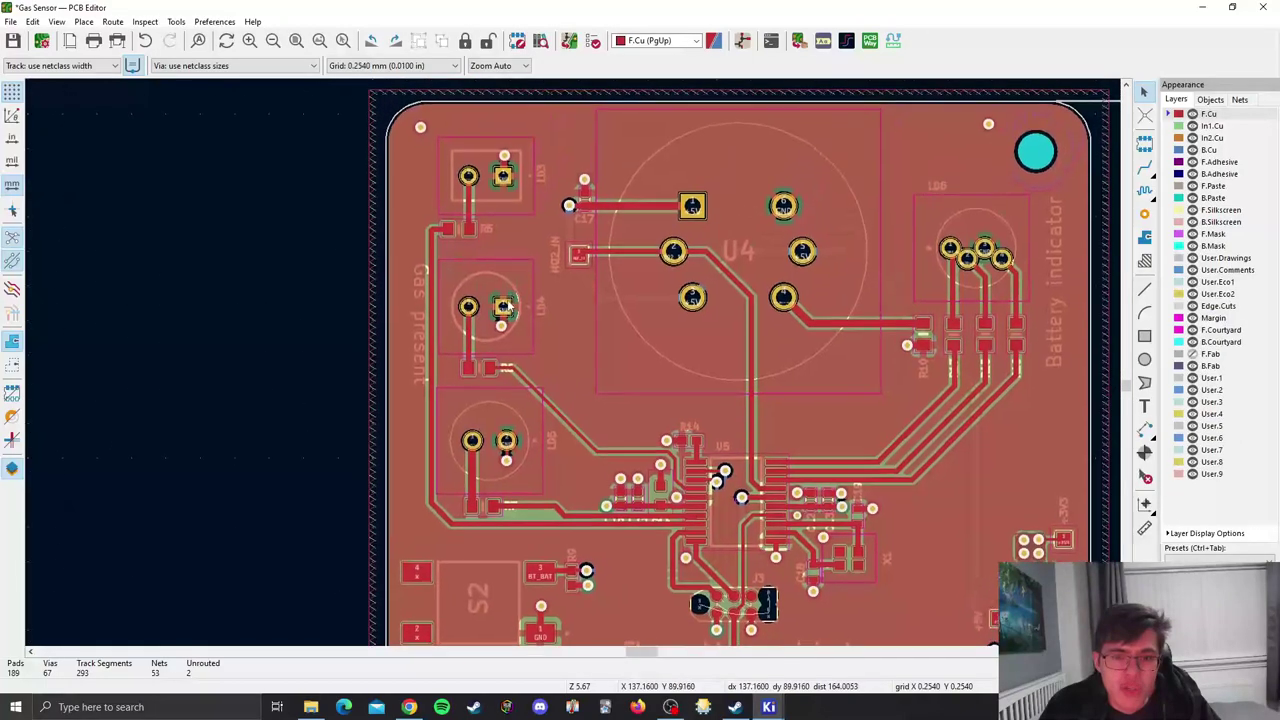
scroll(541, 380, up, 4)
scroll(376, 371, down, 2)
scroll(376, 371, left, 2)
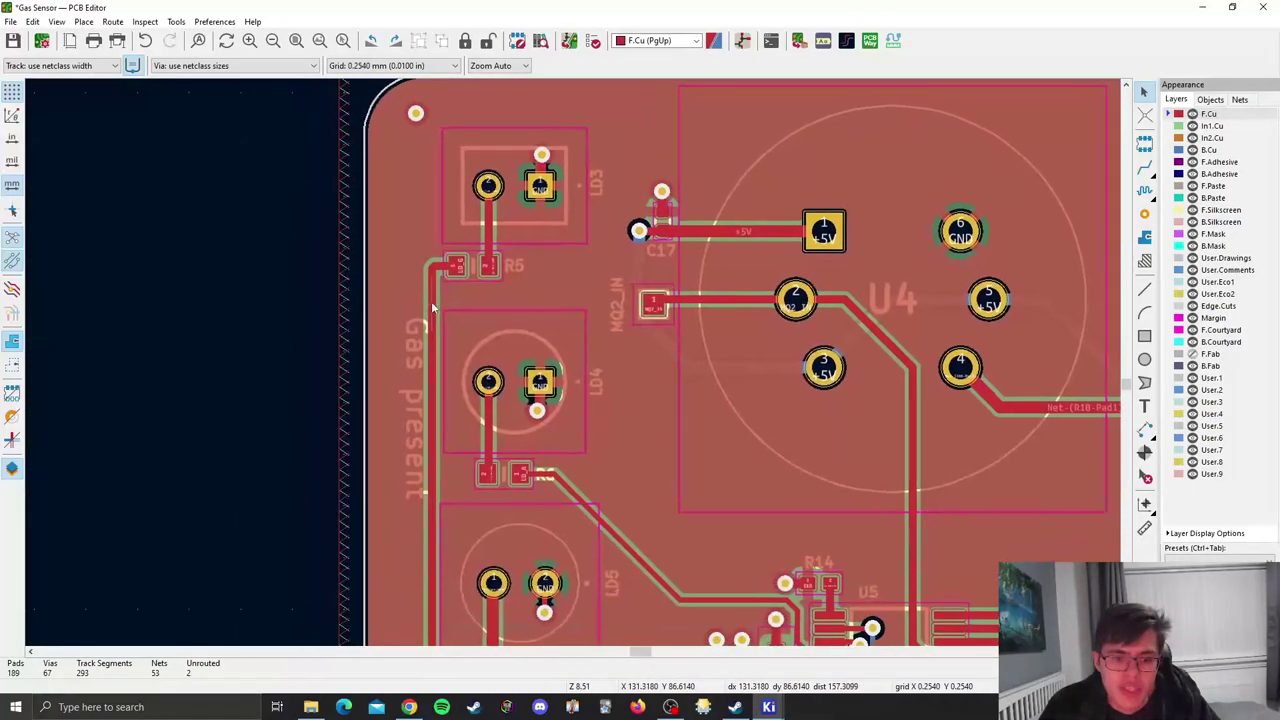
scroll(576, 358, down, 4)
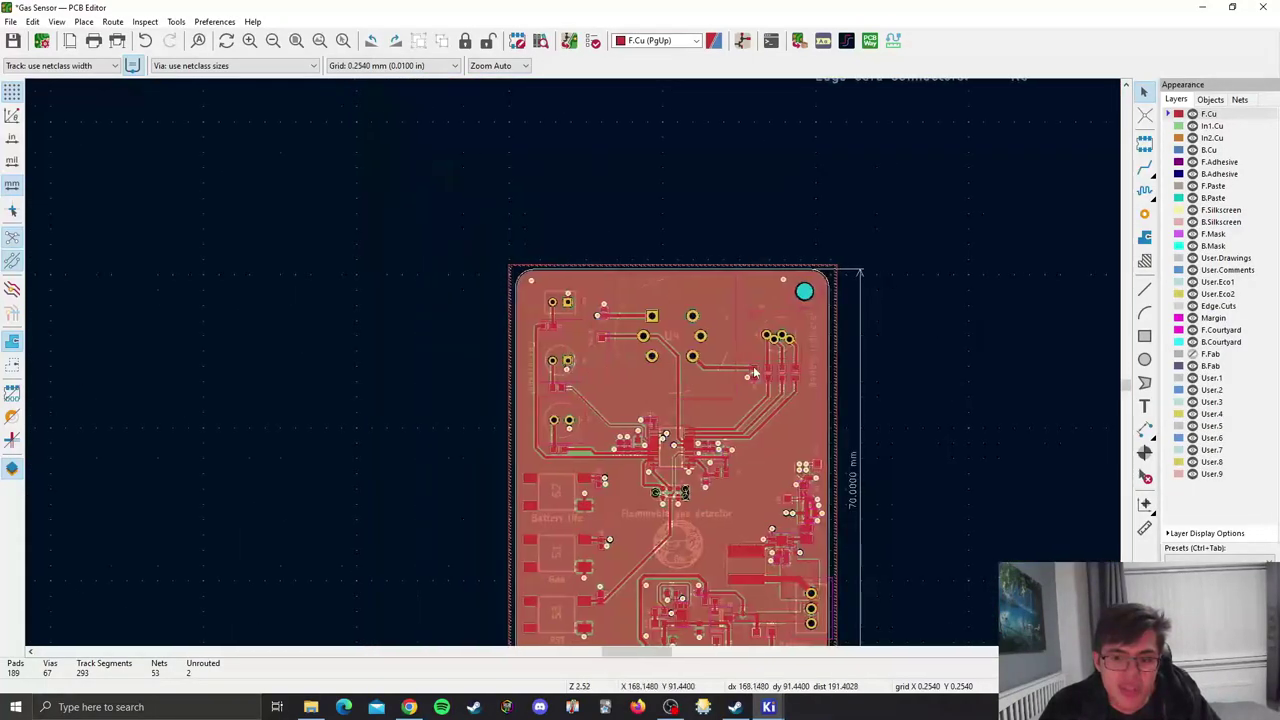
middle_drag(798, 460, 640, 317)
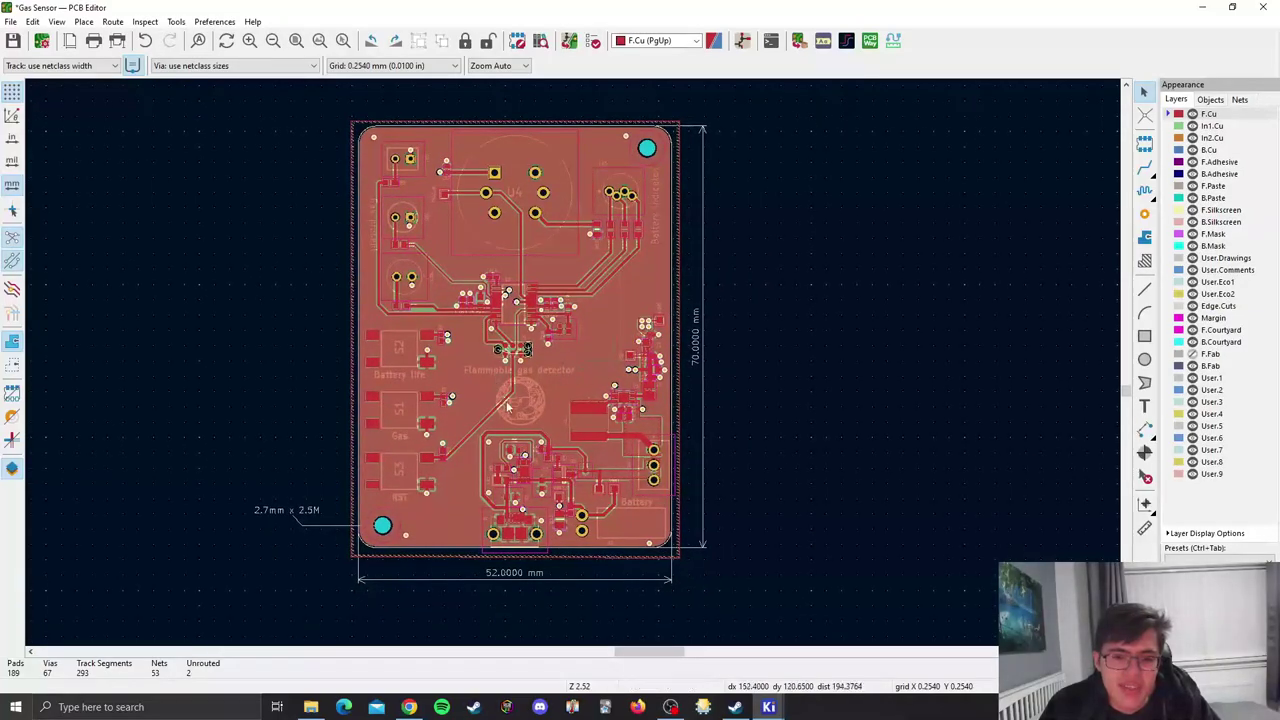
Step: Look over the board from the USB and battery section up to LD3, R5, C17 and sensor U4
scroll(528, 425, up, 3)
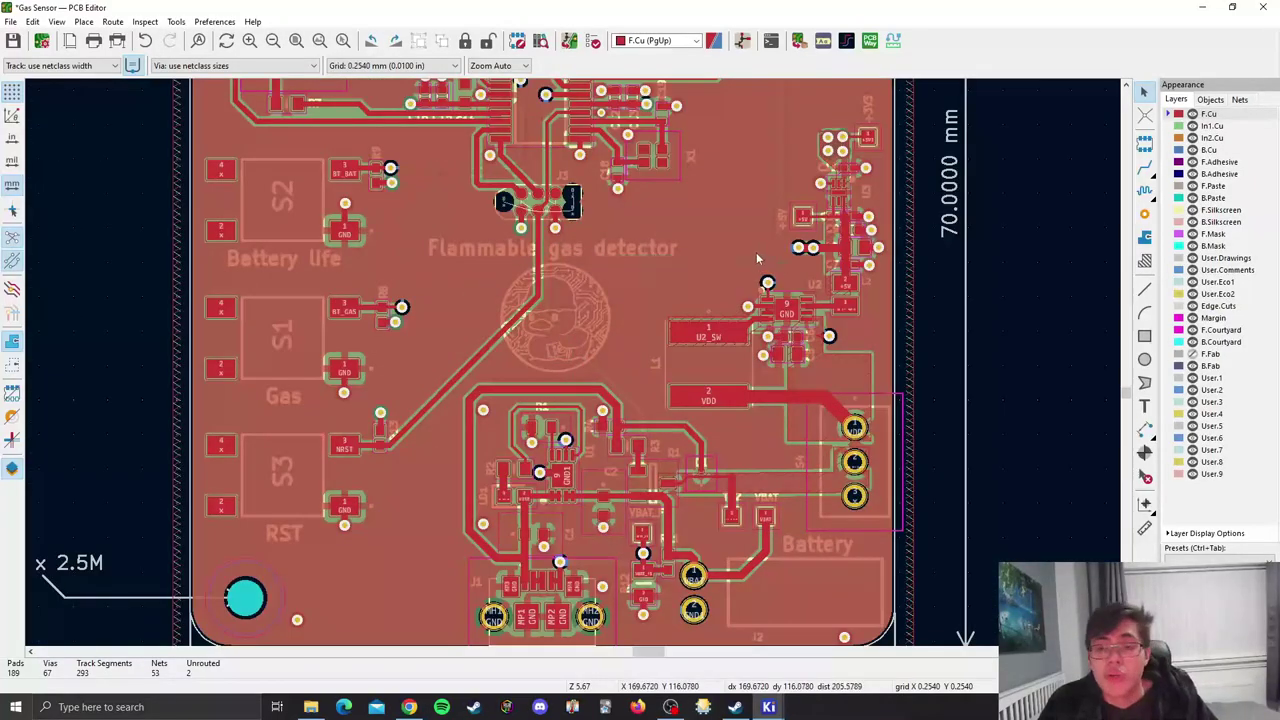
scroll(560, 460, down, 3)
middle_drag(608, 466, 547, 410)
scroll(560, 400, up, 2)
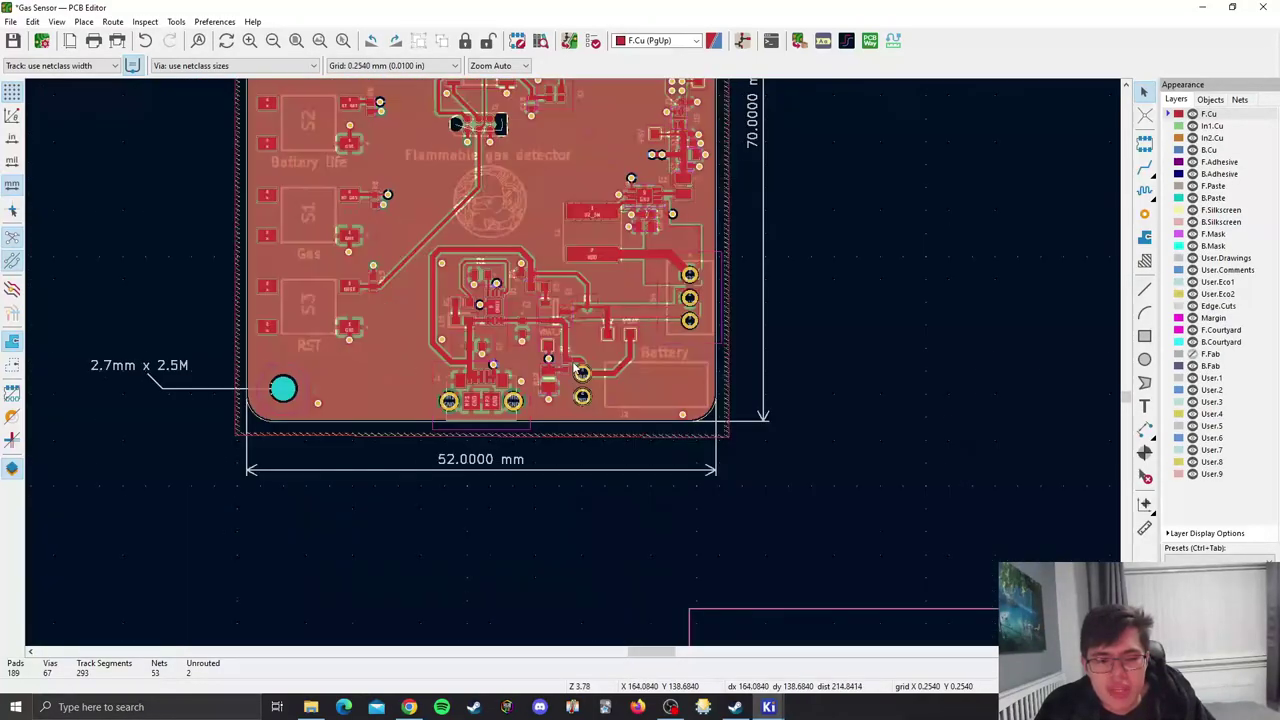
middle_drag(628, 338, 622, 381)
middle_drag(427, 197, 493, 483)
scroll(370, 208, up, 2)
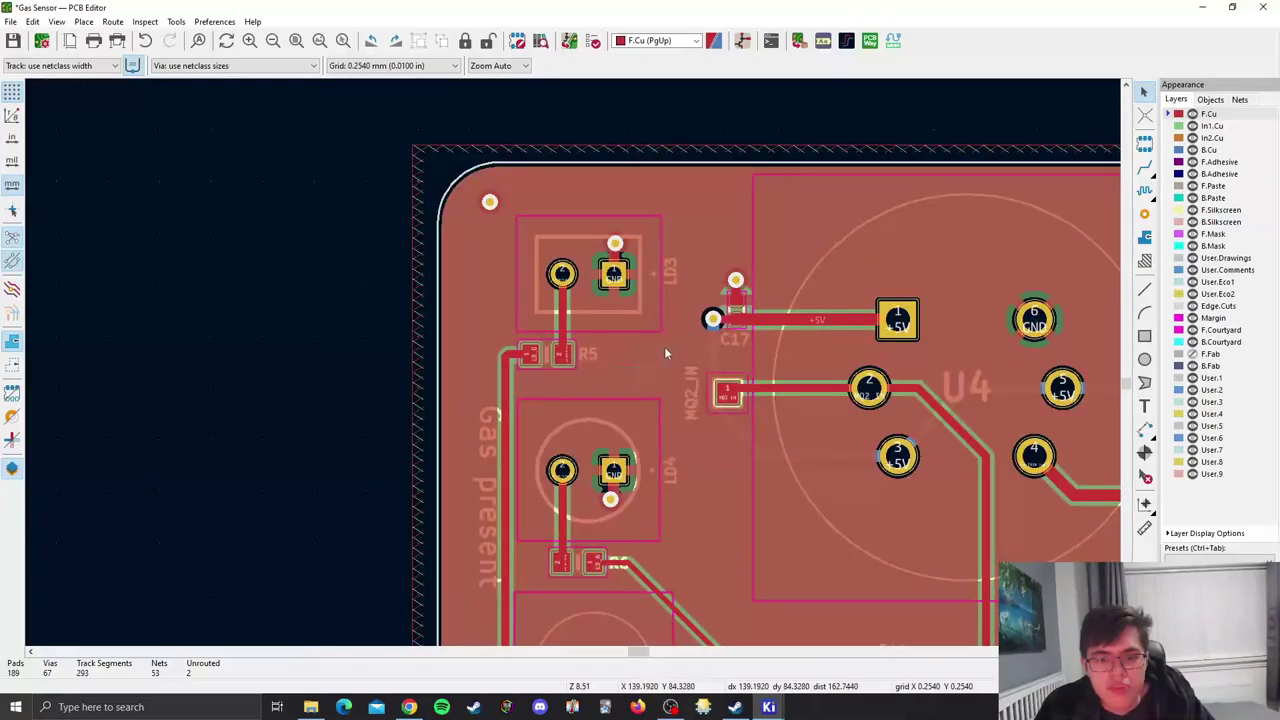
scroll(664, 347, up, 3)
scroll(607, 348, down, 3)
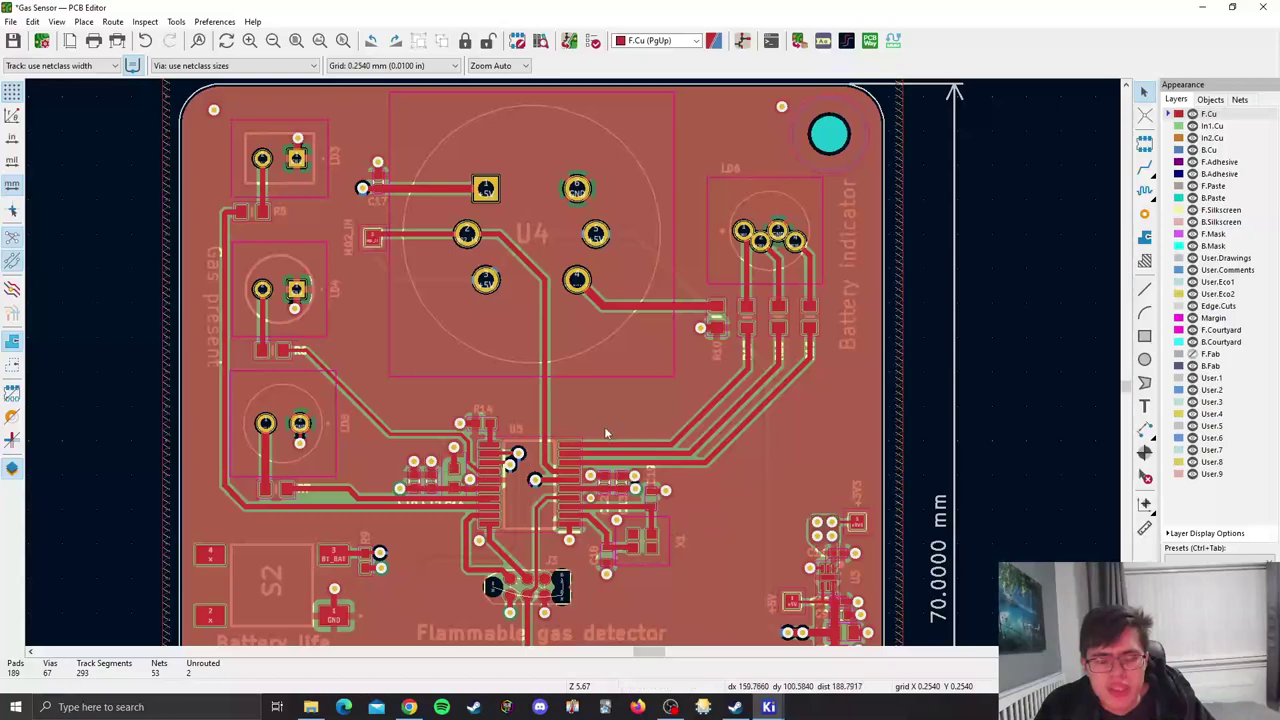
Step: Inspect the converter area around U2, inductor L1 and switch S4 together with the surrounding front copper
scroll(603, 403, down, 3)
scroll(617, 333, up, 5)
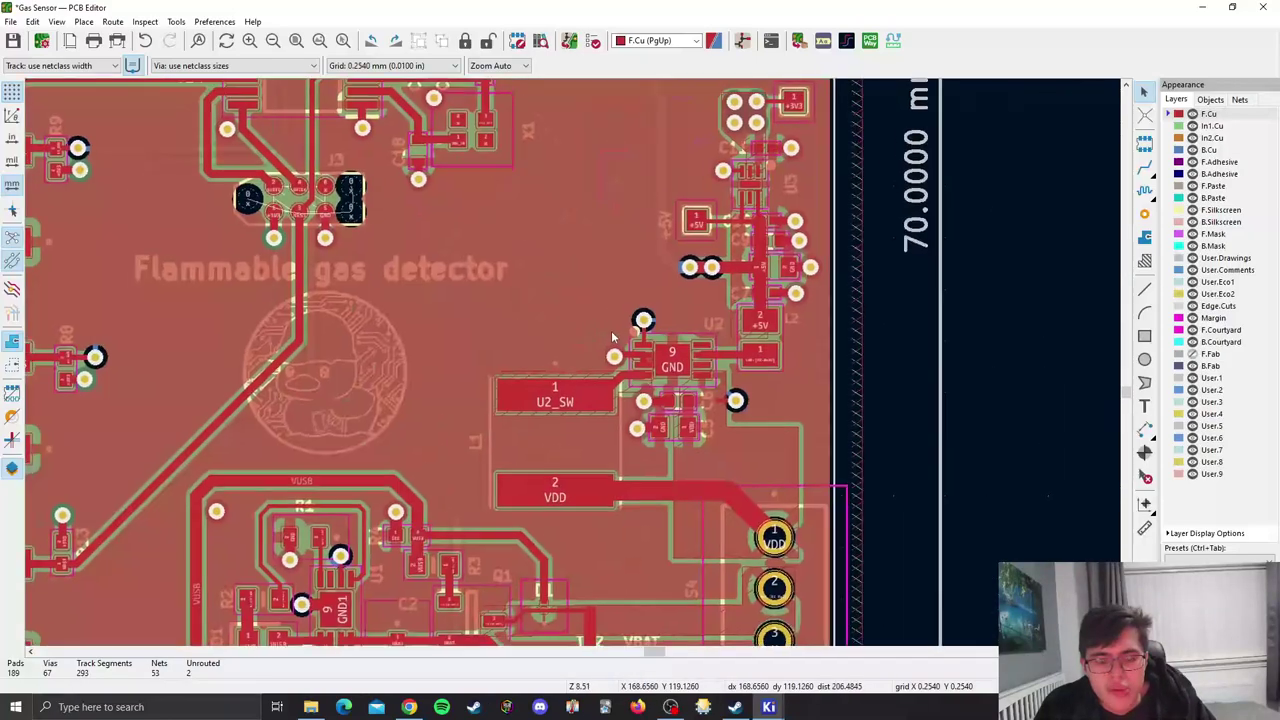
middle_drag(617, 333, 641, 306)
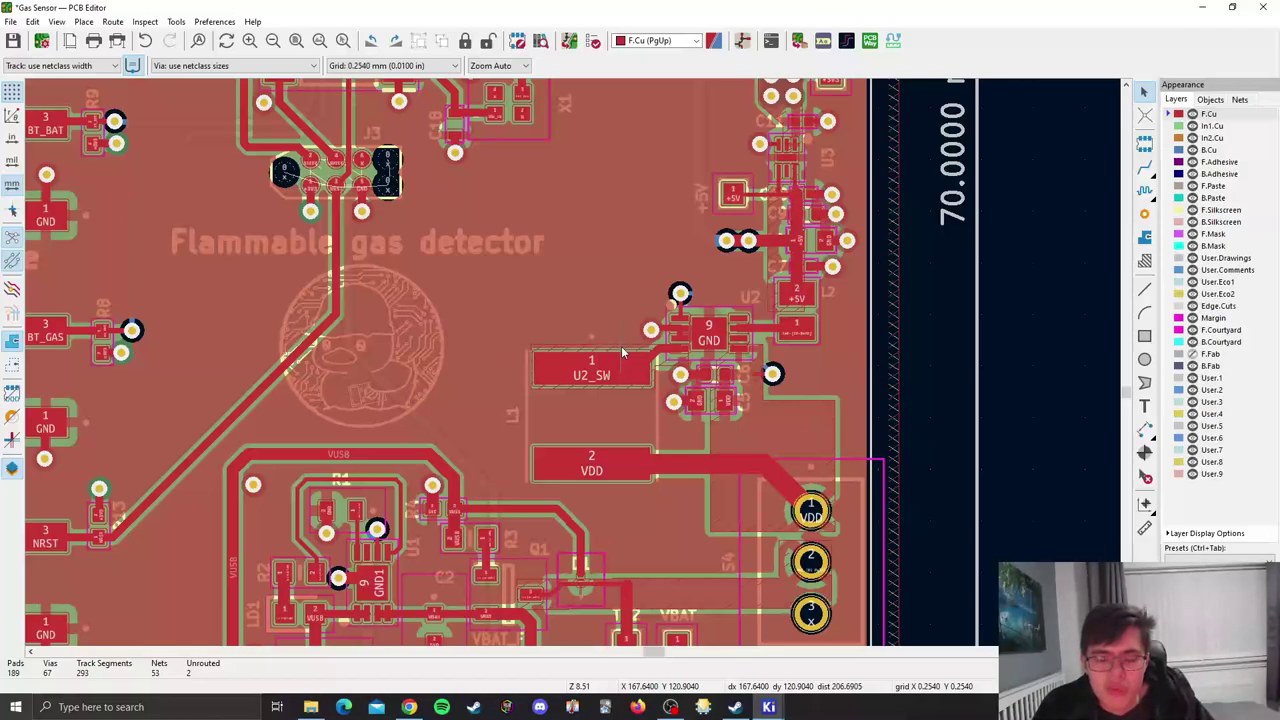
scroll(572, 361, down, 2)
middle_drag(572, 361, 647, 396)
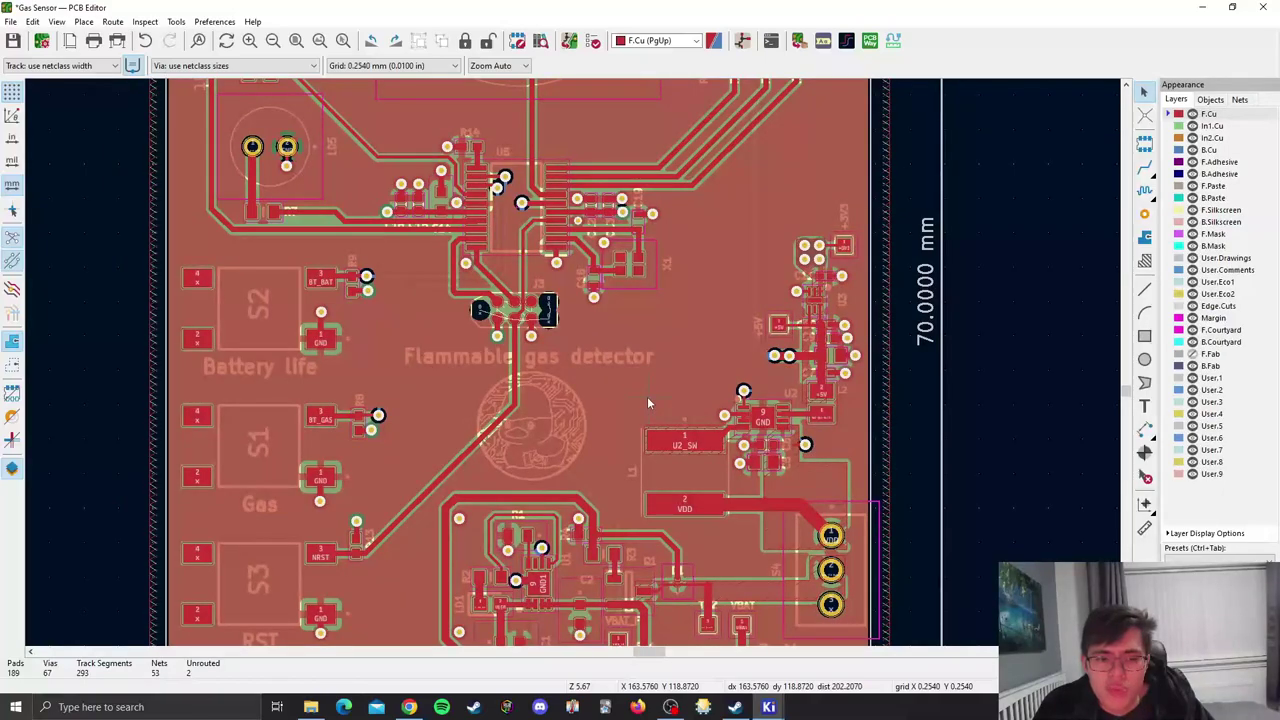
Step: On the B.Cu layer, shift the horizontal BT_GAS track above J3 downward, away from the BT_BAT track
scroll(432, 298, up, 3)
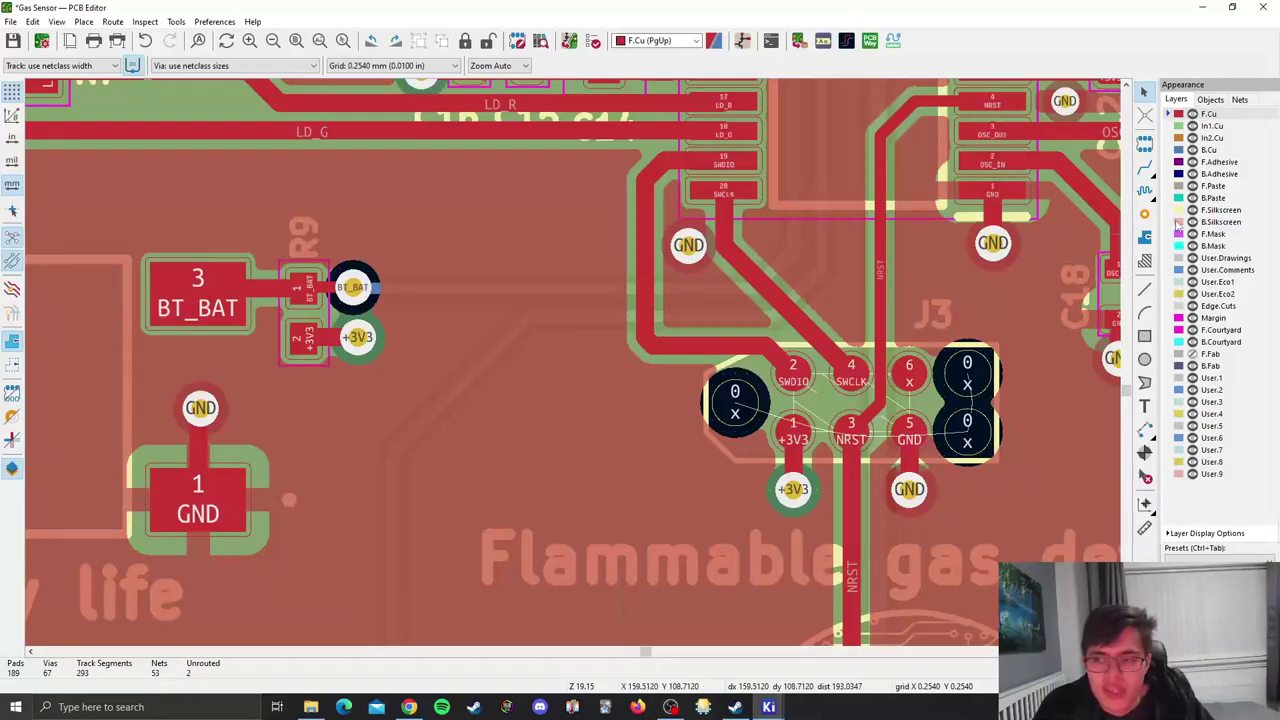
click(1190, 150)
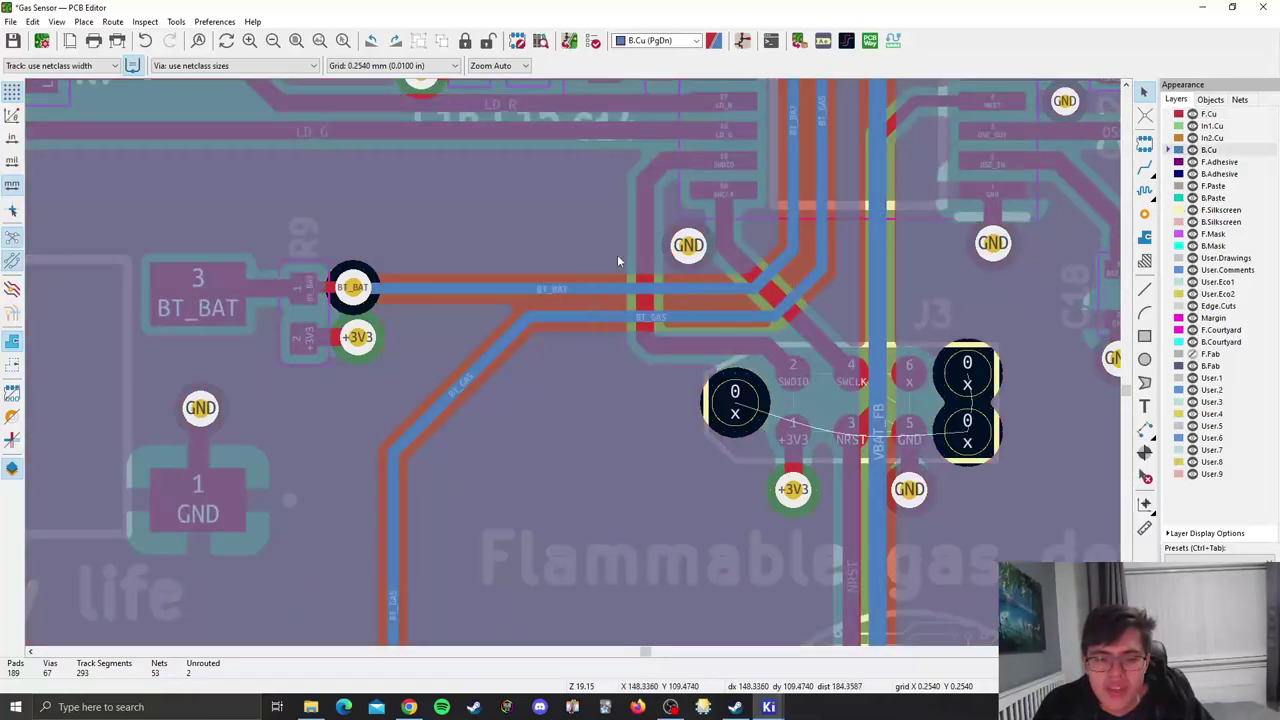
click(656, 324)
key(d)
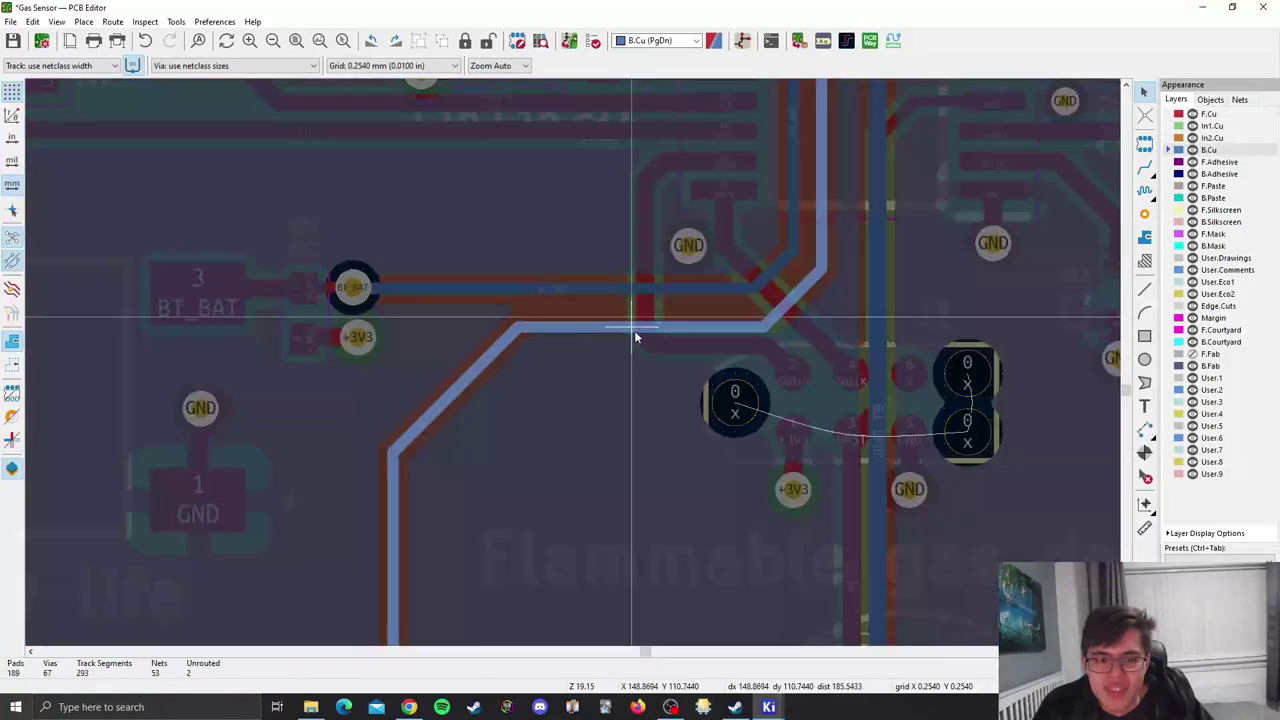
scroll(668, 331, down, 4)
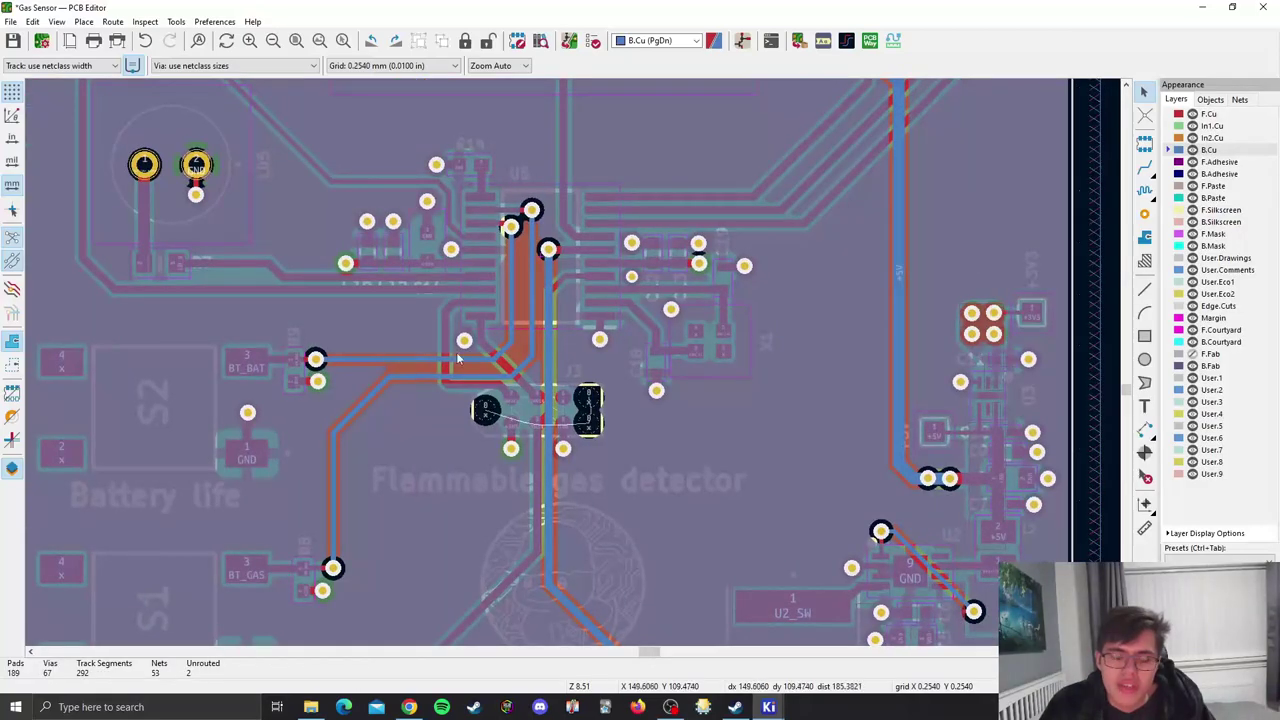
Step: Make F.Cu the active layer and place a copy of the GND via beside U5 between the RGB_B and RGB_R tracks at their bend
middle_drag(462, 356, 322, 474)
middle_drag(612, 315, 519, 362)
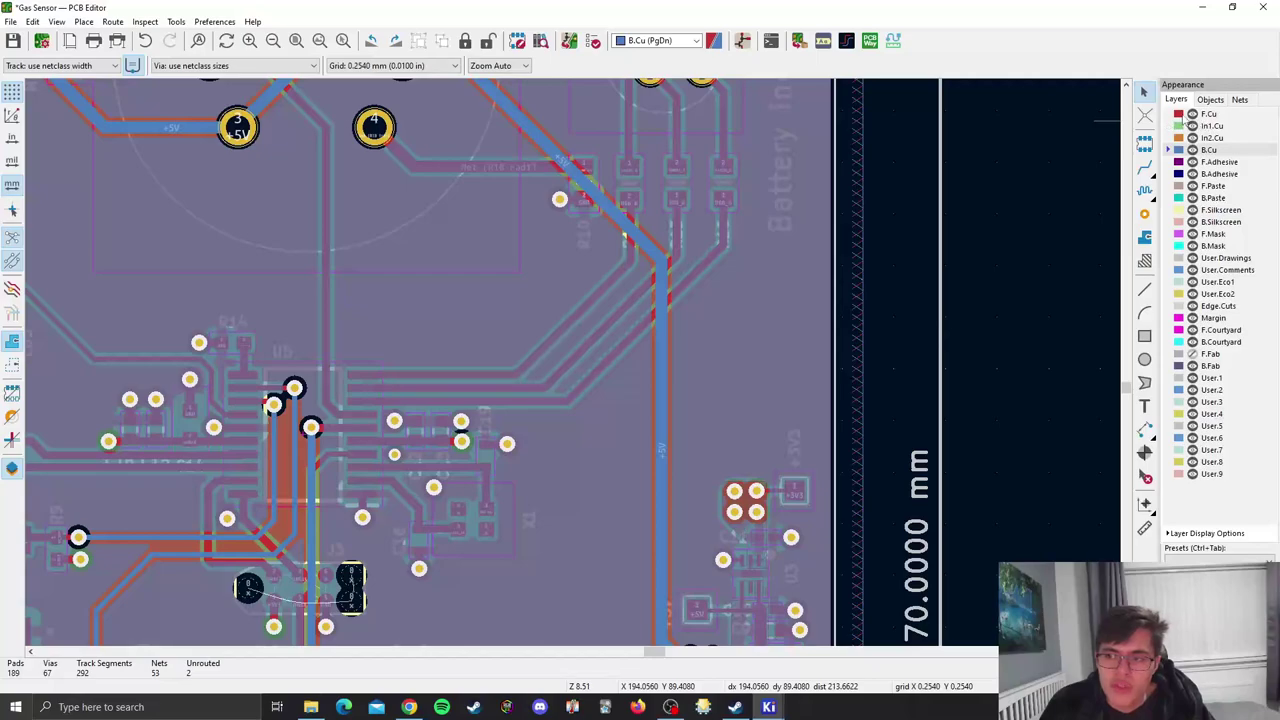
key(Page_Up)
scroll(542, 377, up, 4)
scroll(603, 346, down, 3)
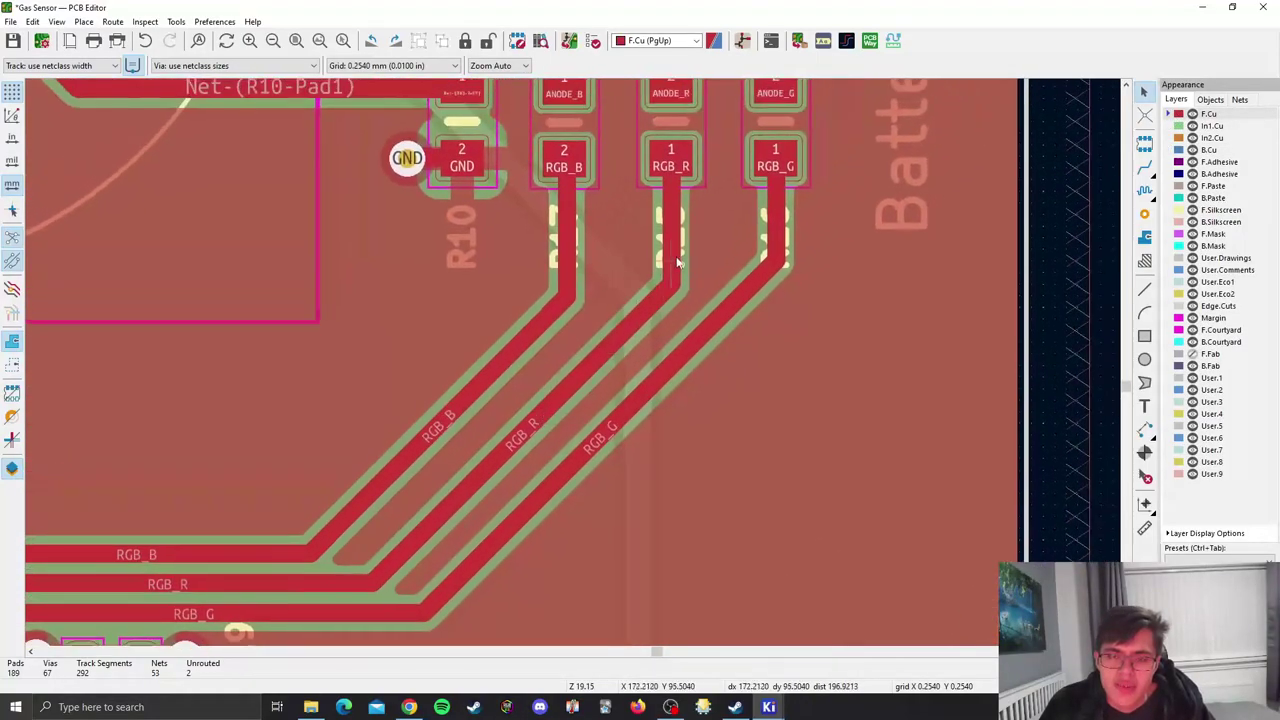
scroll(572, 361, up, 4)
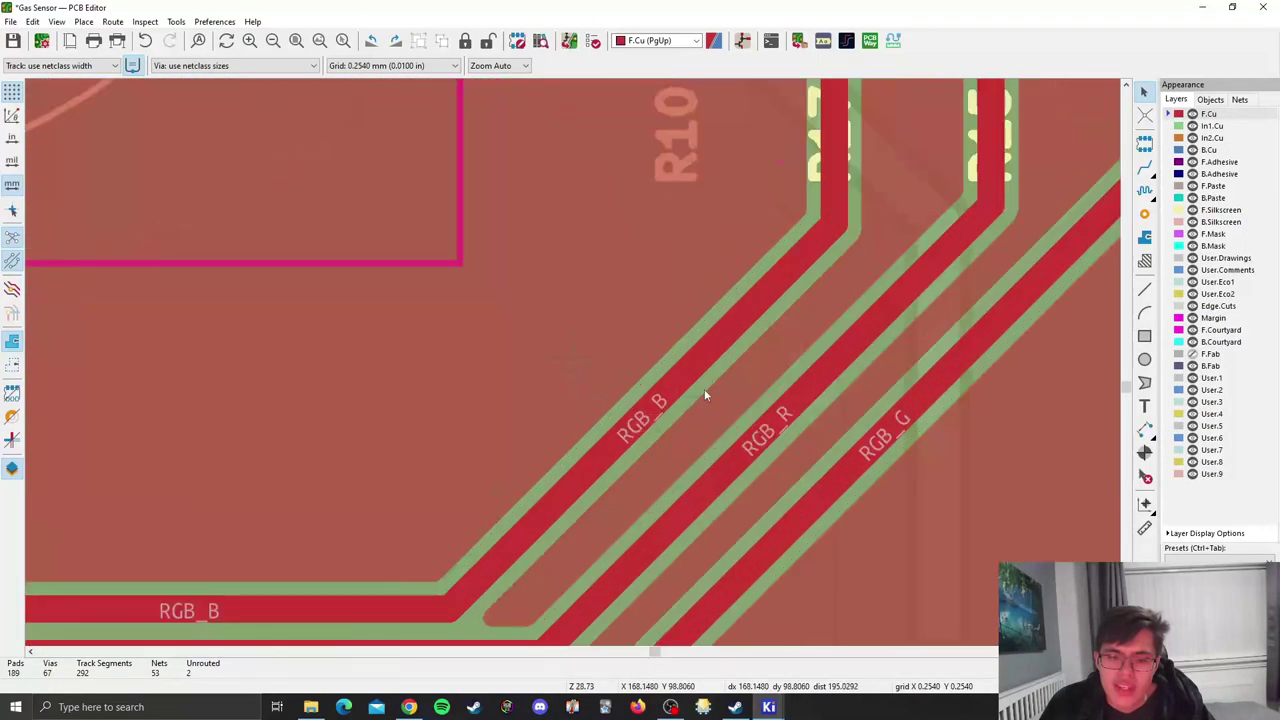
scroll(564, 340, down, 4)
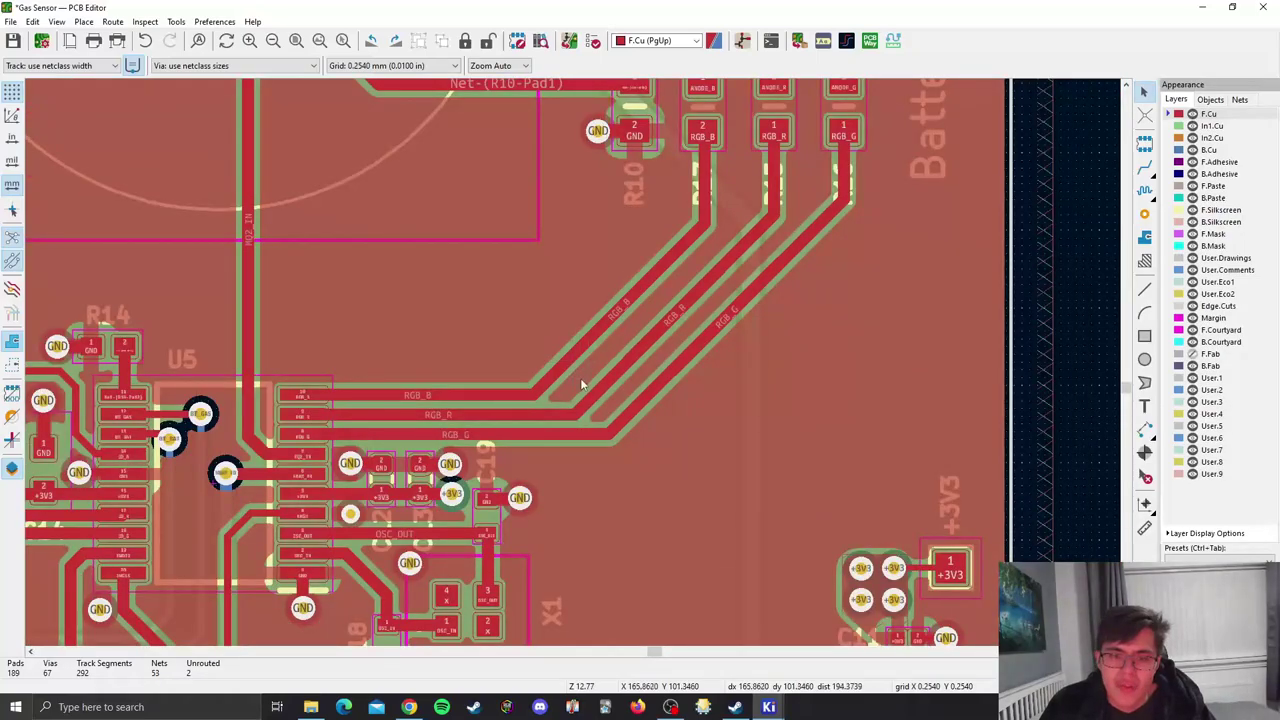
middle_drag(682, 286, 655, 336)
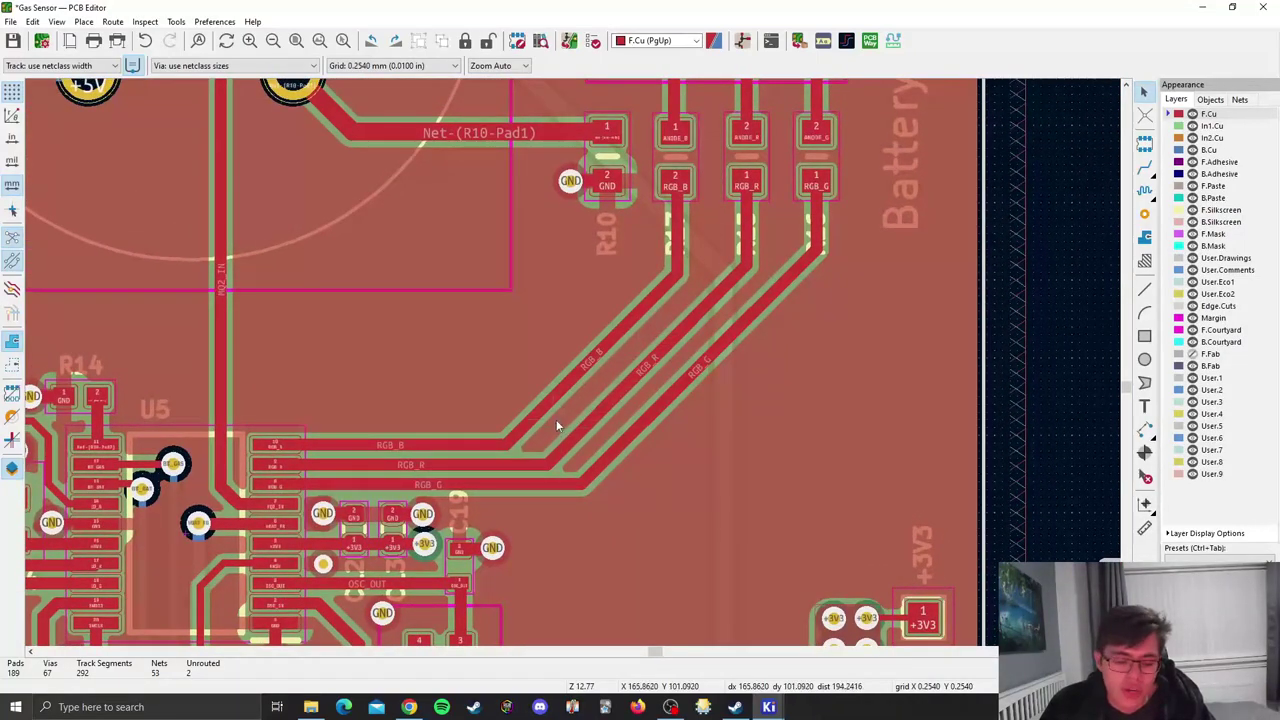
click(323, 564)
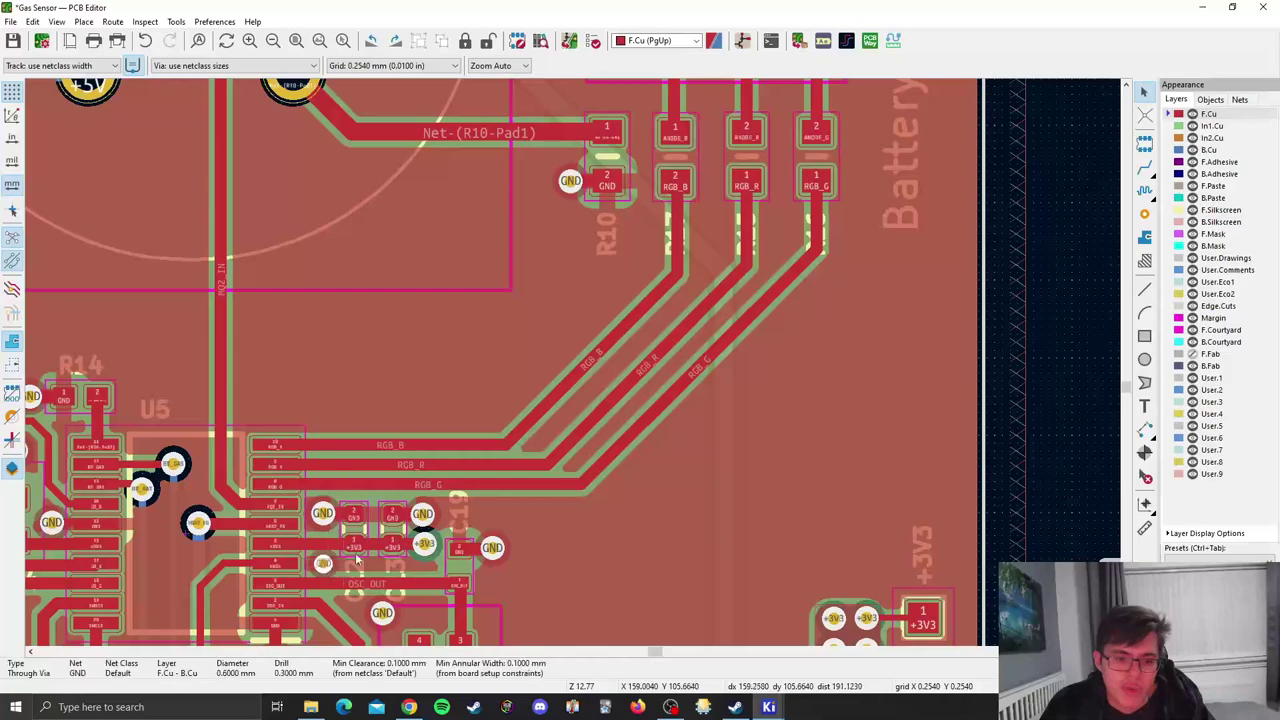
key(ctrl+c)
key(ctrl+v)
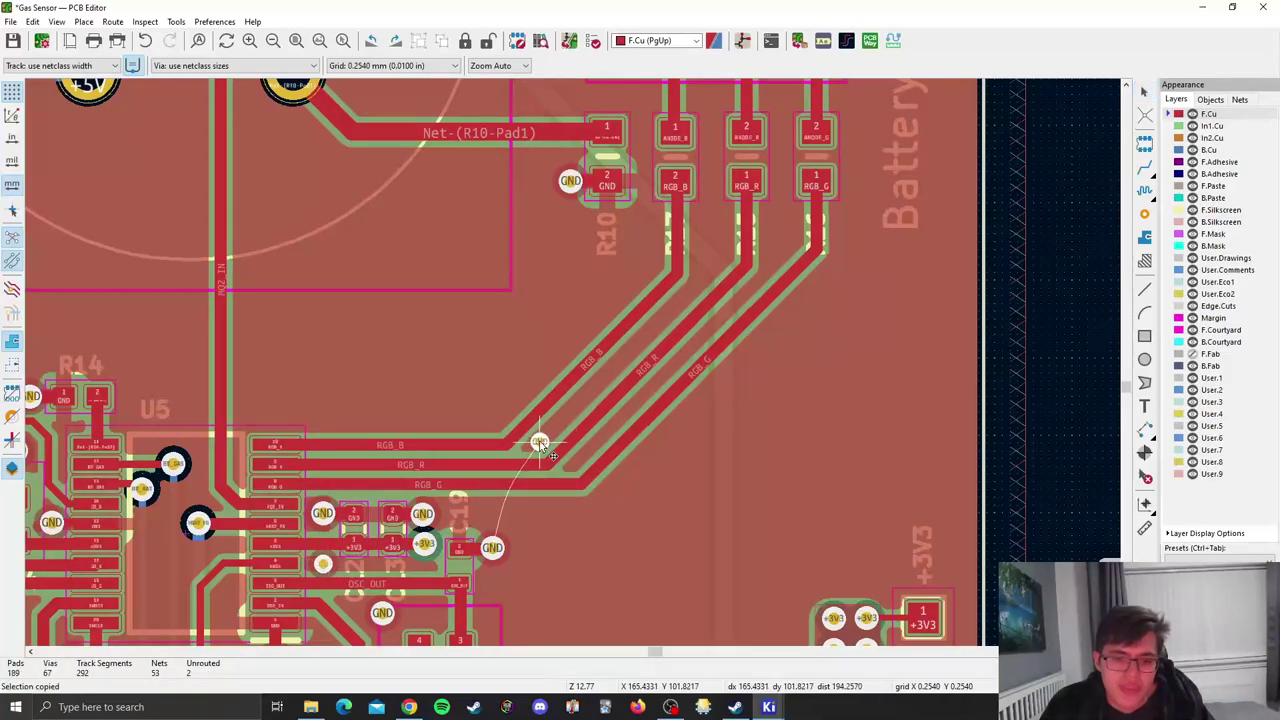
click(540, 440)
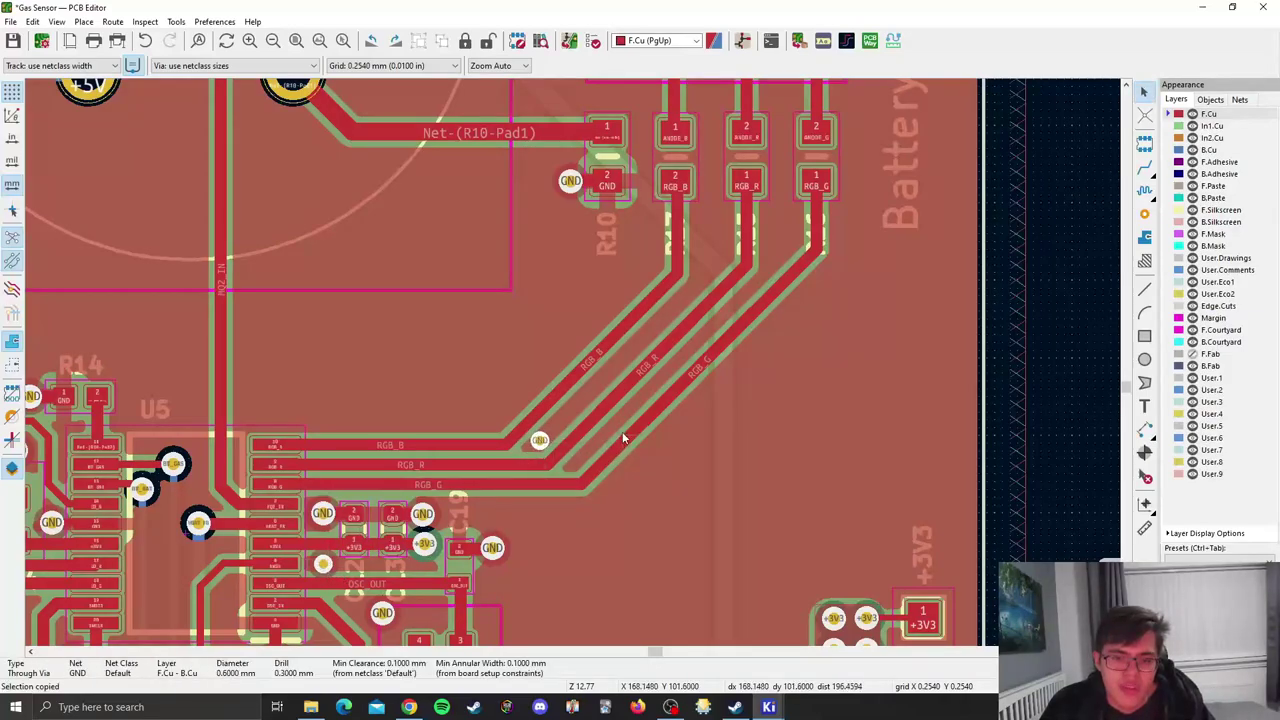
Step: Shift the diagonal RGB_G track away from RGB_R and place a GND via copy in the gap between them
drag(643, 434, 624, 455)
key(ctrl+v)
click(592, 456)
Step: Place another GND via copy in the open copper in the middle of microcontroller U5
middle_drag(601, 446, 820, 320)
scroll(393, 445, up, 2)
key(ctrl+v)
click(590, 344)
scroll(655, 322, down, 1)
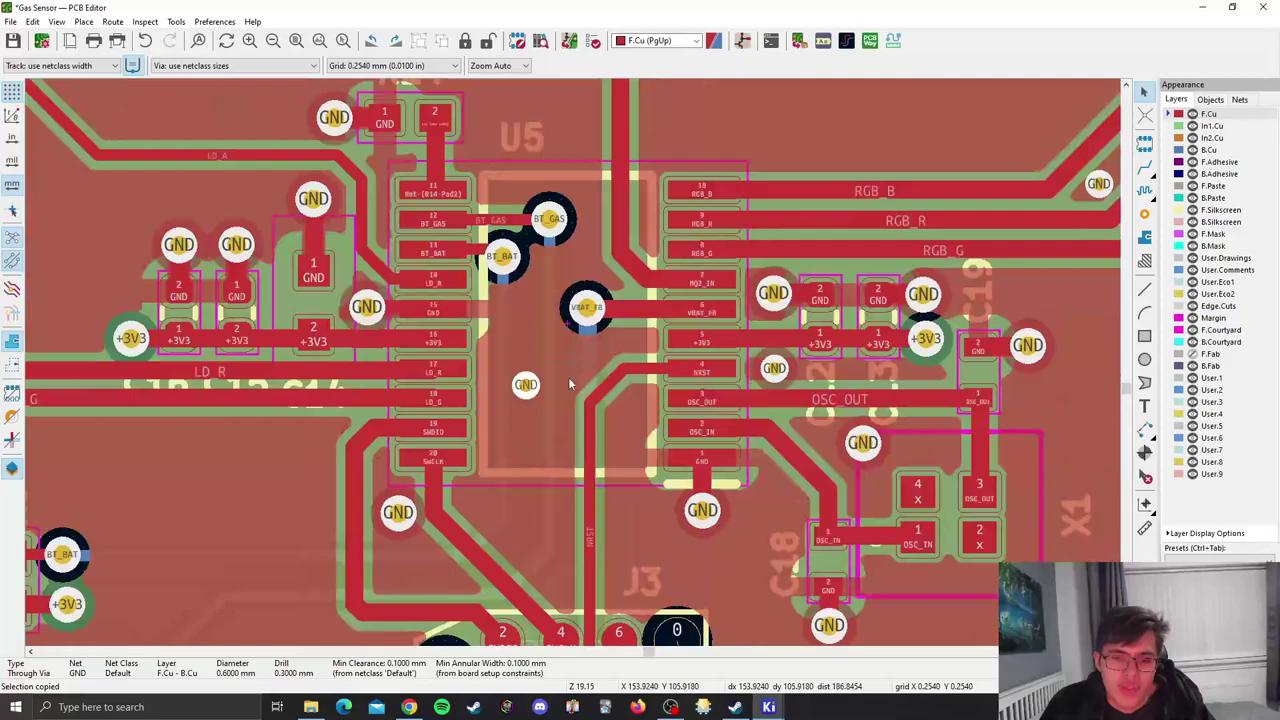
Step: Place two GND via copies between the RGB_B, RGB_R and RGB_G tracks, just below the battery indicator resistors
middle_drag(330, 566, 410, 478)
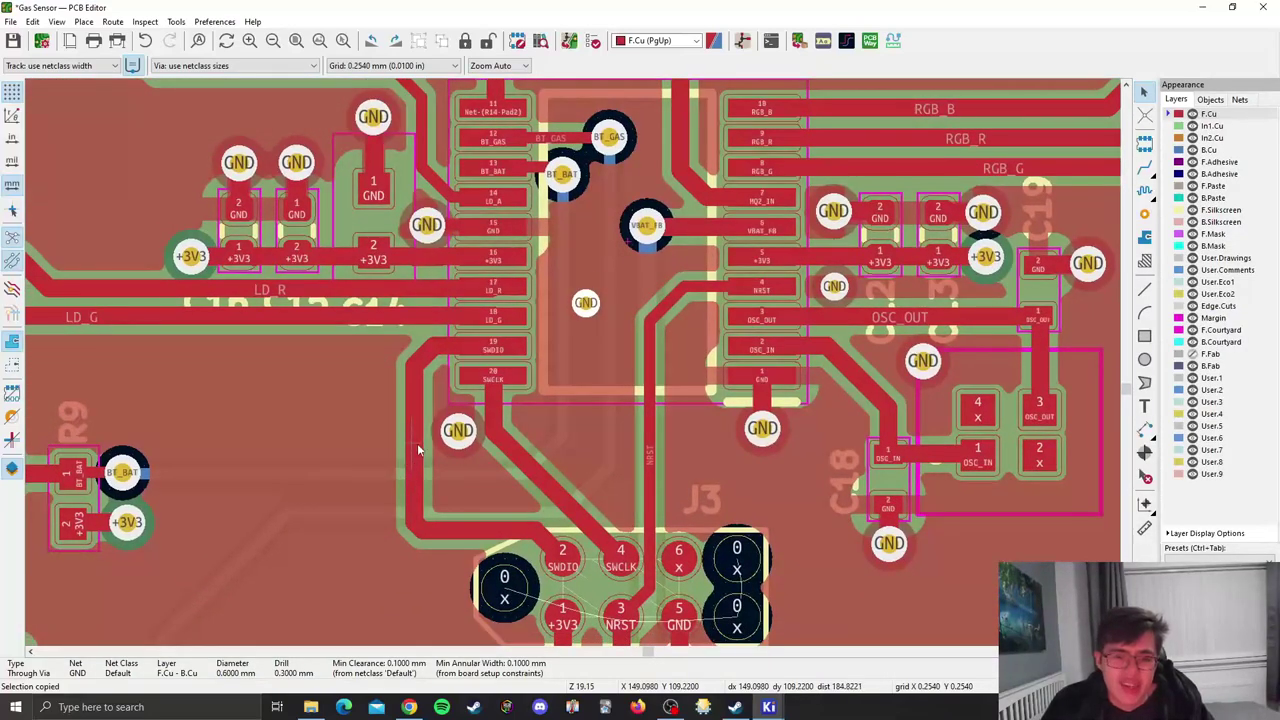
scroll(467, 396, down, 1)
middle_drag(708, 287, 598, 441)
middle_drag(833, 332, 623, 466)
middle_drag(914, 331, 774, 474)
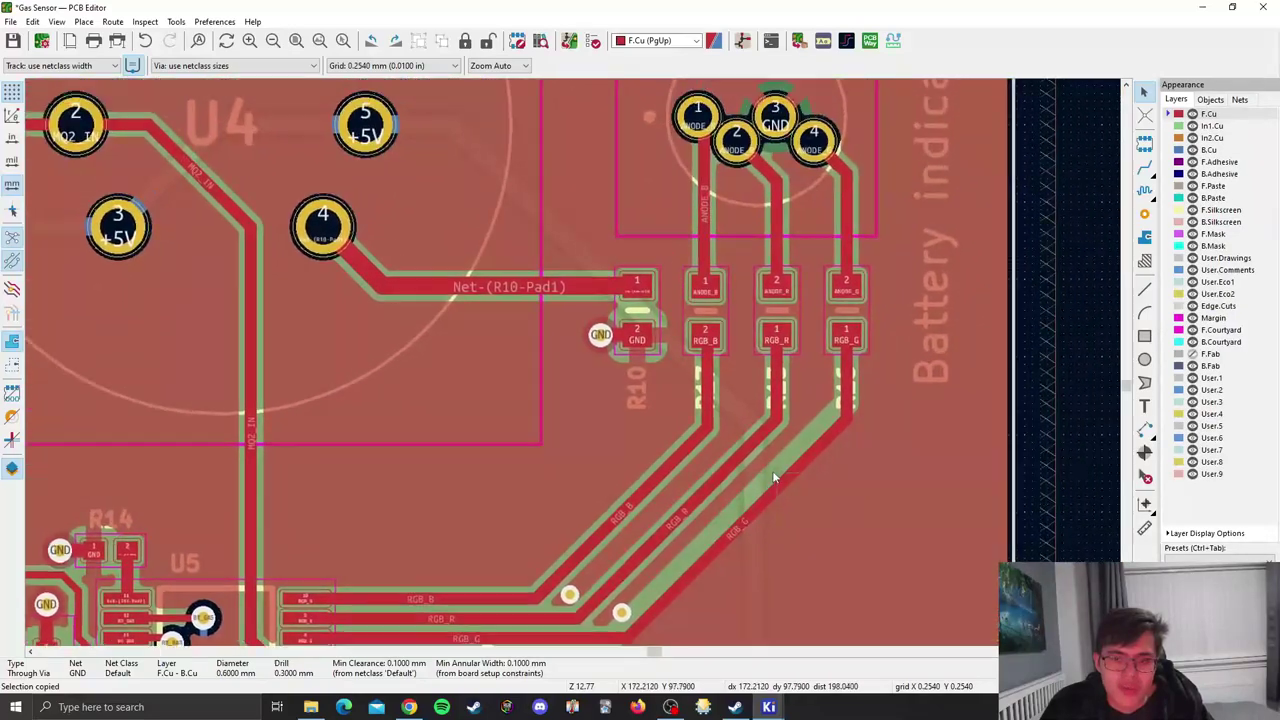
key(ctrl+v)
click(745, 368)
key(ctrl+v)
click(812, 366)
Step: Place two GND via copies between the three anode tracks running from the battery indicator LED to its resistors
middle_drag(701, 340, 720, 431)
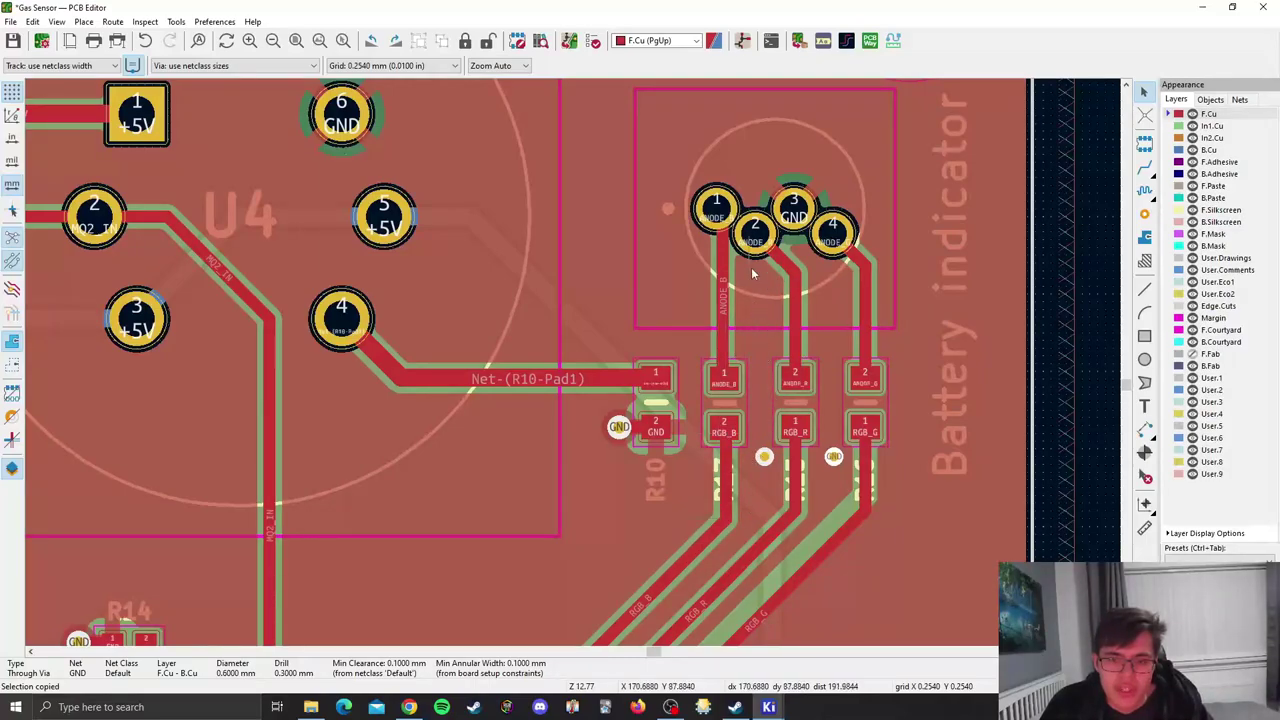
key(ctrl+v)
click(768, 325)
key(ctrl+v)
click(834, 303)
scroll(834, 303, down, 5)
scroll(743, 336, up, 4)
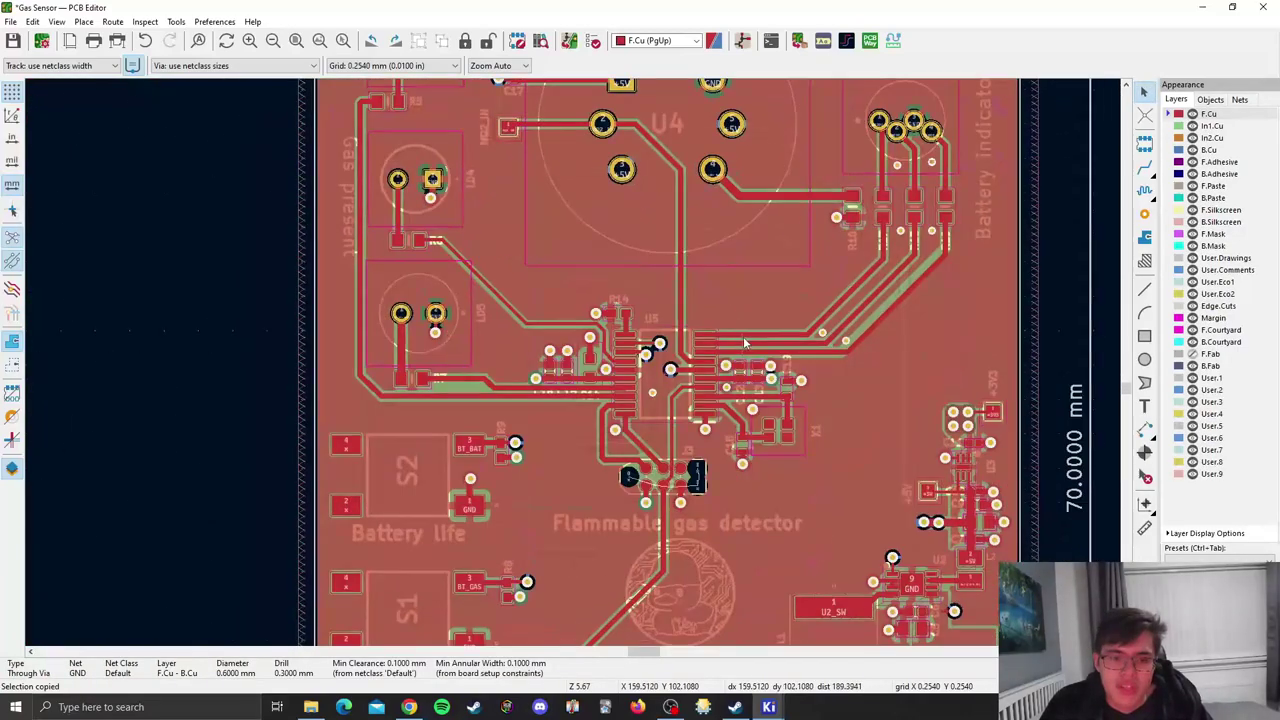
Step: Look over the front copper around U5, the gas-present LEDs and the switches for remaining areas without ground vias
middle_drag(594, 304, 635, 196)
middle_drag(620, 268, 472, 160)
mouse_move(571, 315)
middle_down()
mouse_move(485, 184)
mouse_move(561, 365)
mouse_move(757, 470)
middle_up()
scroll(486, 185, up, 3)
scroll(523, 298, down, 4)
scroll(523, 298, up, 1)
scroll(836, 450, down, 2)
middle_drag(573, 355, 627, 446)
scroll(628, 450, up, 1)
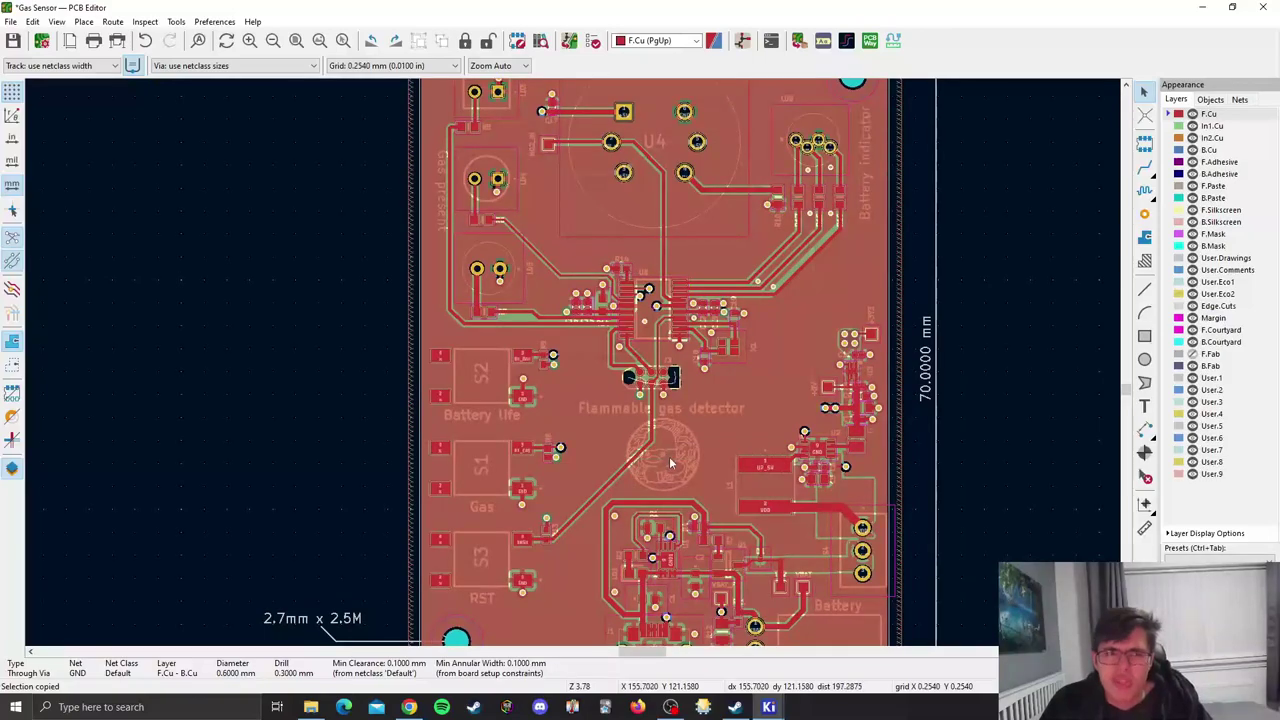
Step: Review the full board layout from sensor U4 and the battery indicator down to the battery section and board outline
scroll(688, 449, up, 5)
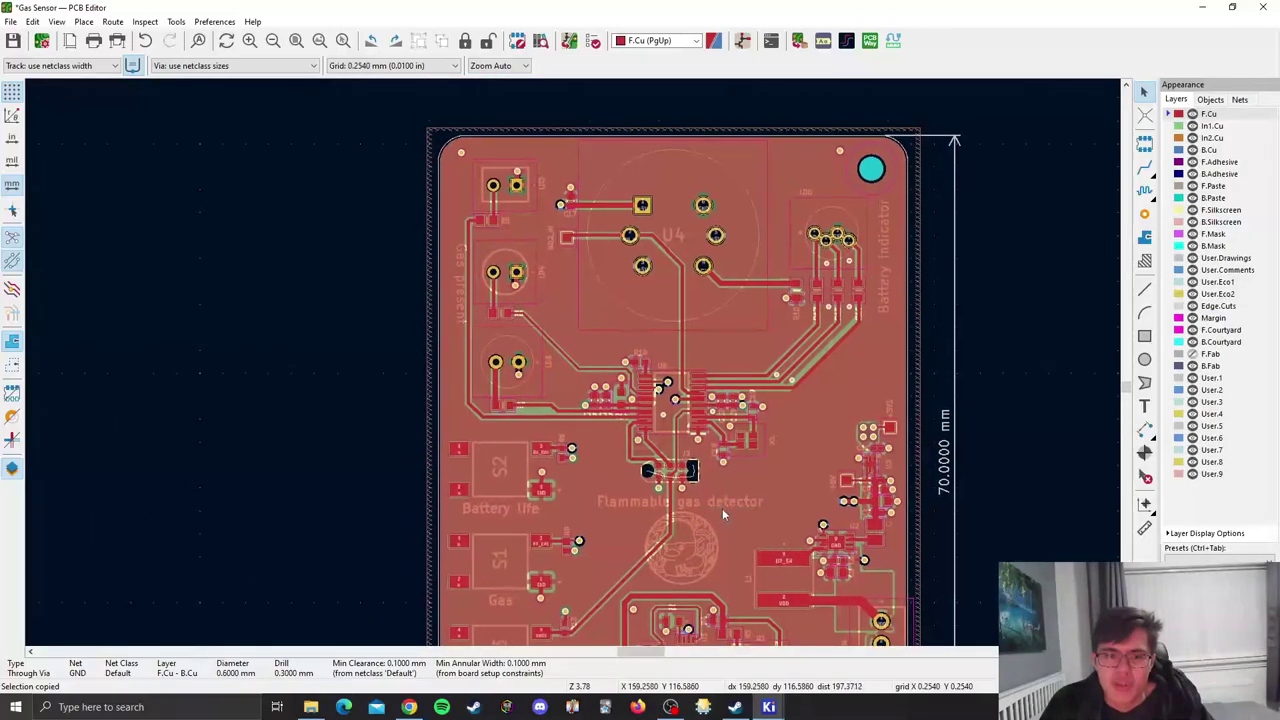
middle_drag(738, 414, 483, 394)
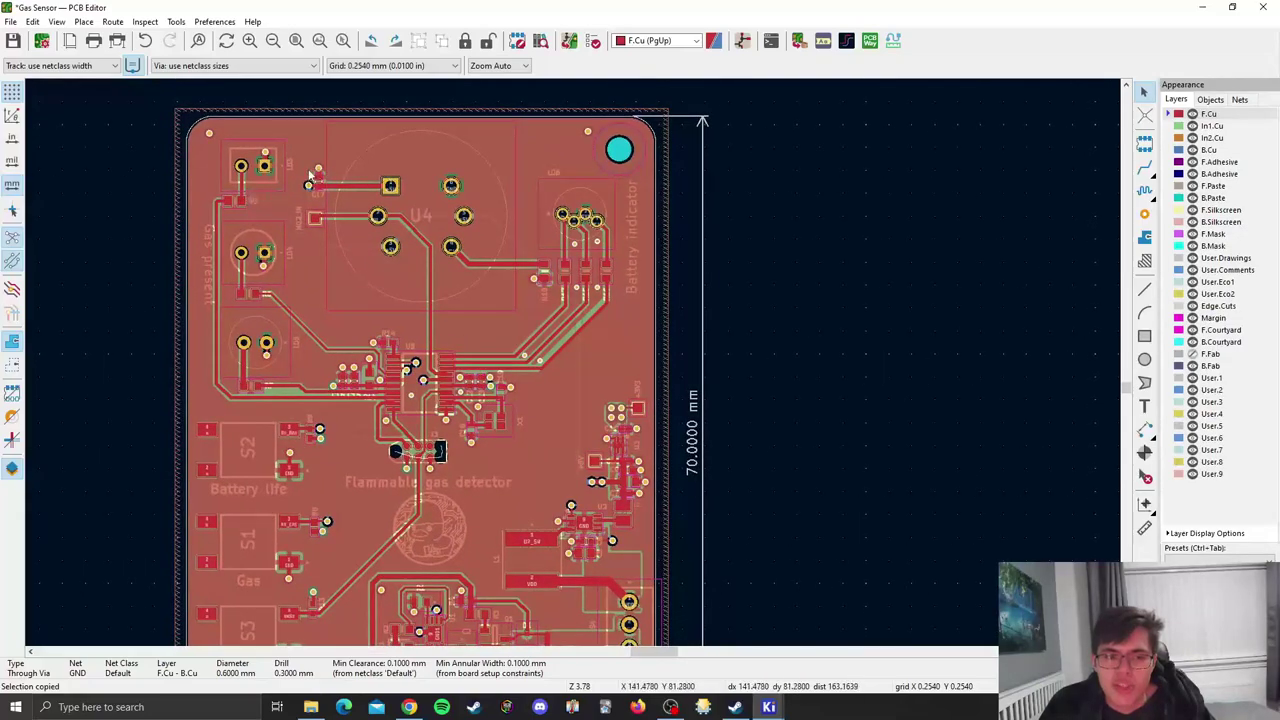
middle_drag(316, 178, 486, 173)
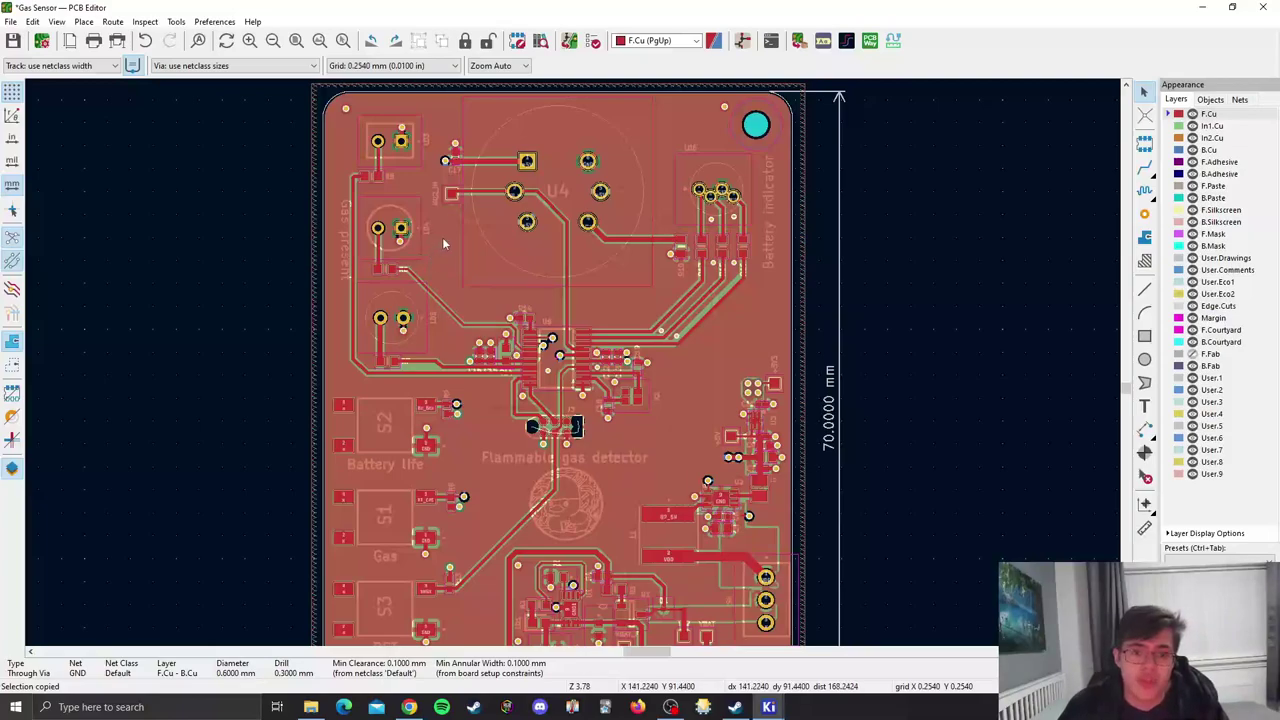
middle_drag(516, 274, 483, 242)
scroll(475, 289, up, 2)
scroll(520, 320, down, 8)
scroll(560, 349, up, 5)
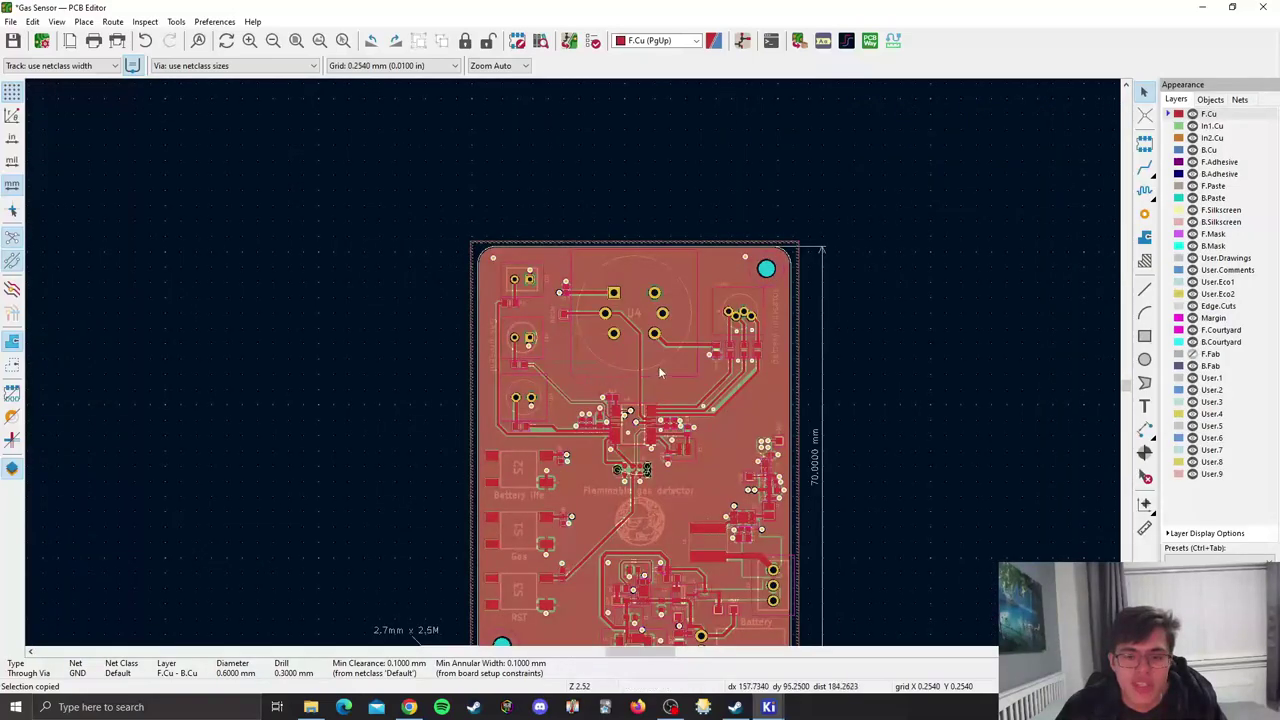
middle_drag(660, 365, 589, 250)
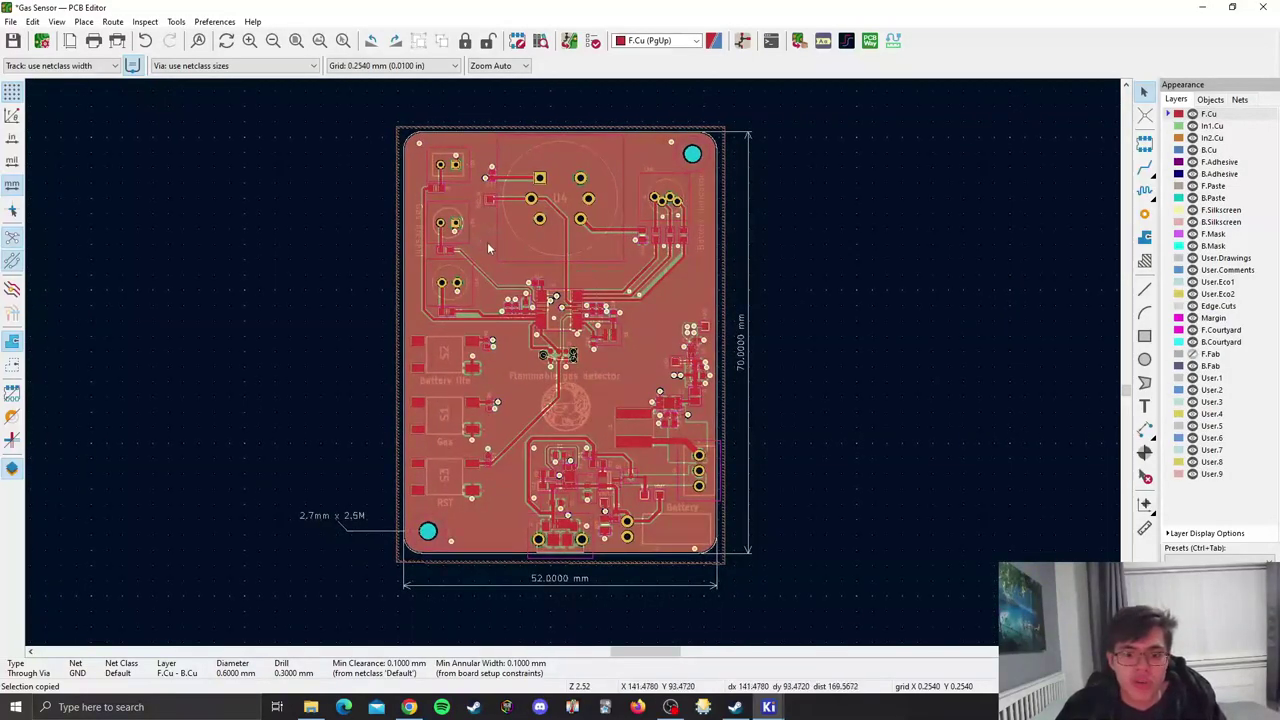